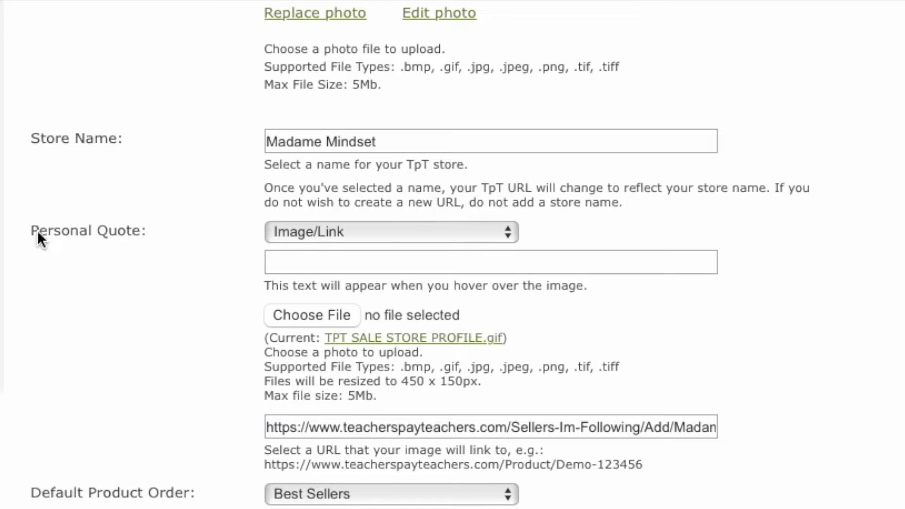
Examine the Personal Quote image requirements in the store profile, including the pixel size and the supported file types
{"action": "left_click_drag", "start_coordinate": [31, 227], "coordinate": [722, 466]}
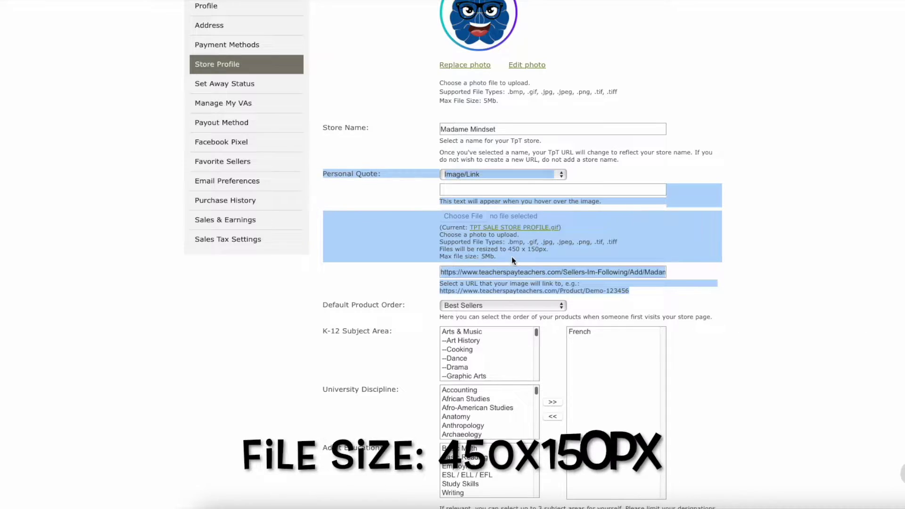
{"action": "left_click", "coordinate": [437, 262]}
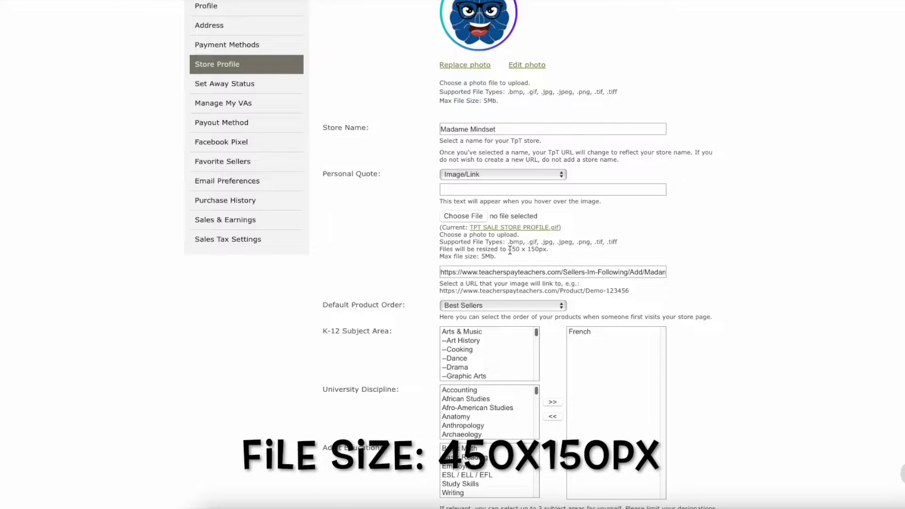
{"action": "left_click_drag", "start_coordinate": [509, 250], "coordinate": [548, 249]}
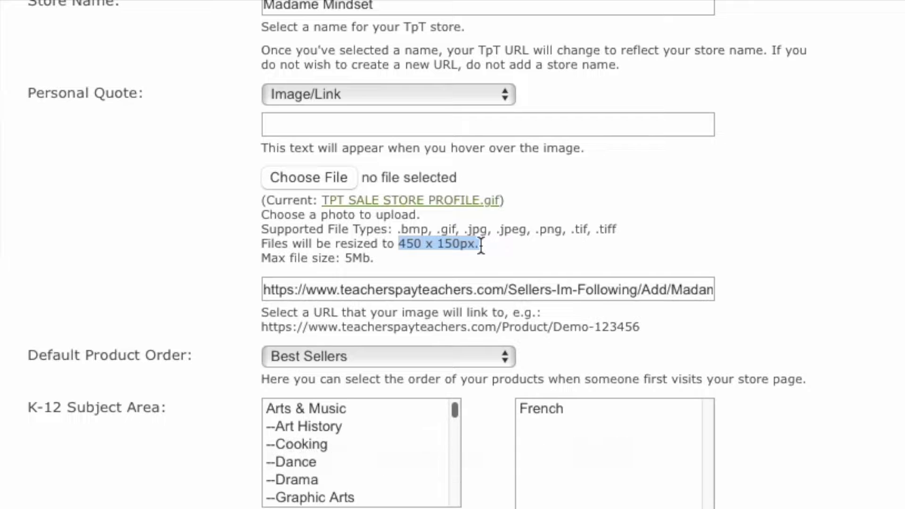
{"action": "left_click_drag", "start_coordinate": [262, 229], "coordinate": [634, 228]}
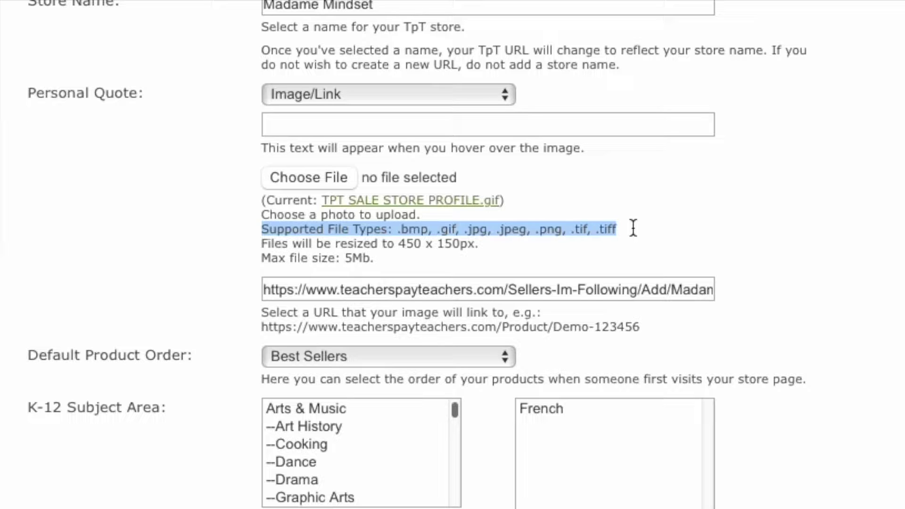
{"action": "left_click_drag", "start_coordinate": [437, 230], "coordinate": [464, 230]}
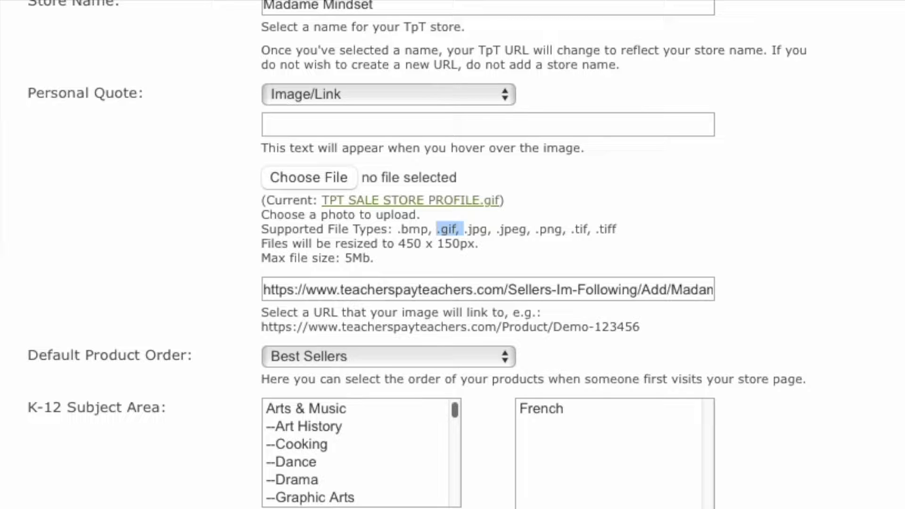
{"action": "scroll", "coordinate": [453, 255], "scroll_direction": "up", "scroll_amount": 5}
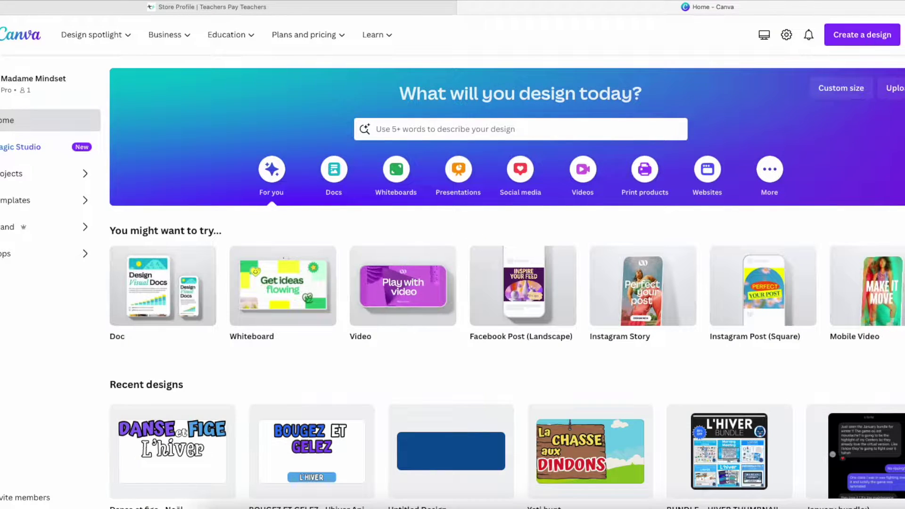
Create a new custom-size design in Canva, 450 px wide and 150 px high
{"action": "left_click", "coordinate": [863, 36]}
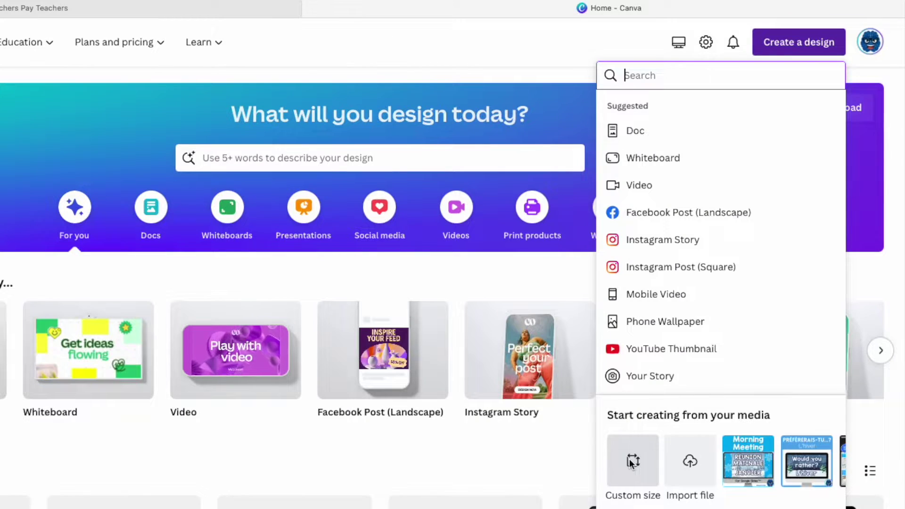
{"action": "left_click", "coordinate": [632, 461]}
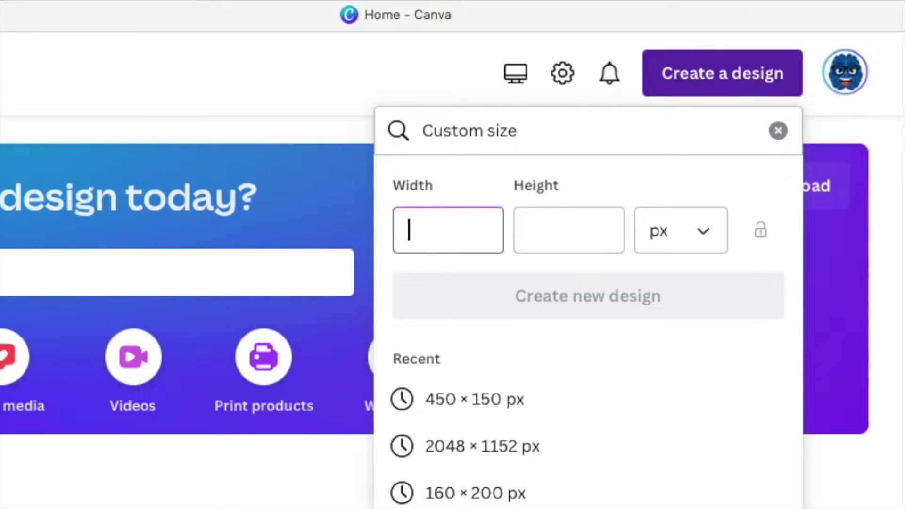
{"action": "type", "text": "450"}
{"action": "left_click", "coordinate": [602, 236]}
{"action": "type", "text": "150"}
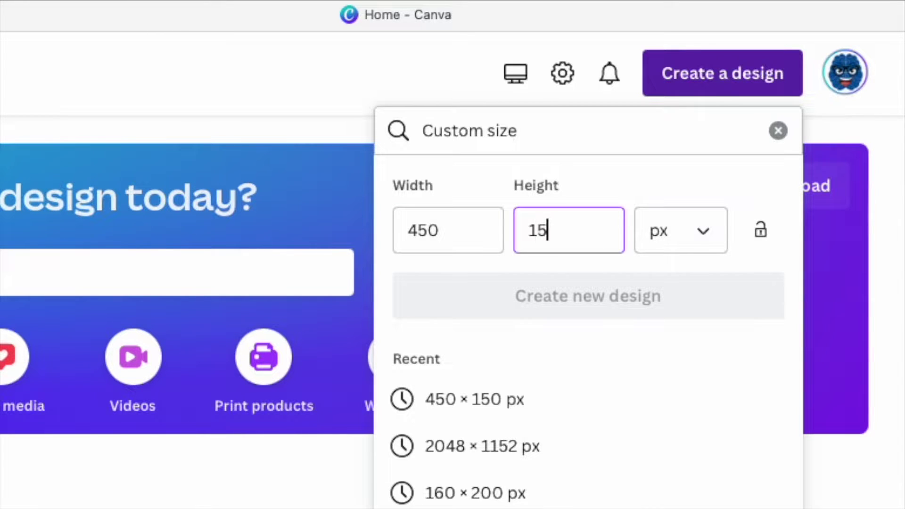
{"action": "key", "text": "Return"}
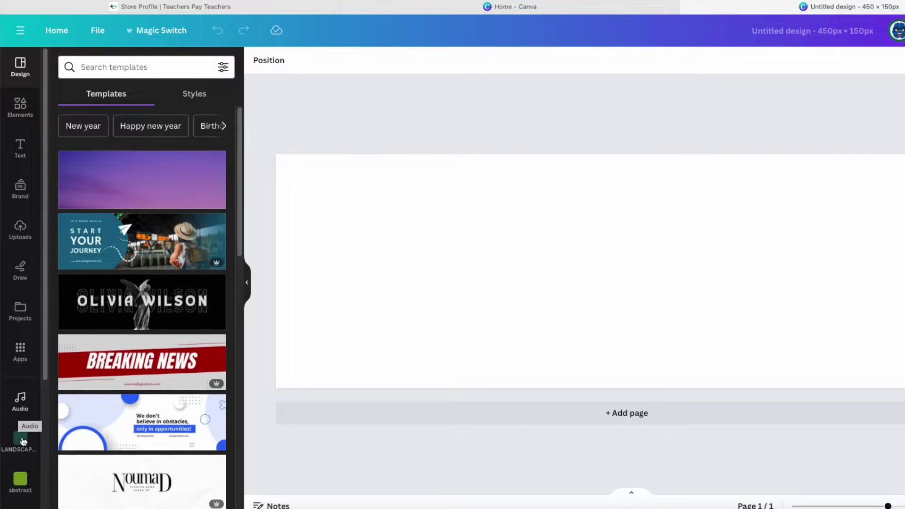
{"action": "scroll", "coordinate": [28, 451], "scroll_direction": "down", "scroll_amount": 3}
{"action": "scroll", "coordinate": [28, 448], "scroll_direction": "down", "scroll_amount": 2}
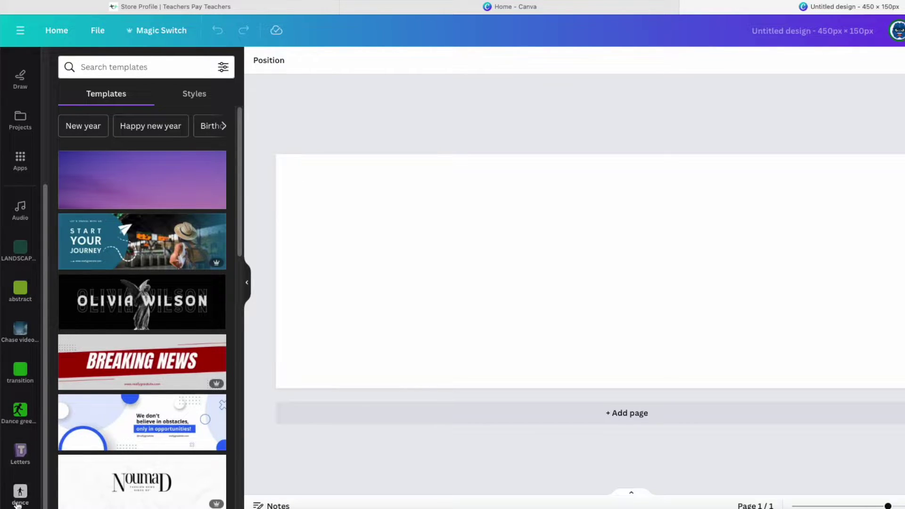
{"action": "left_click_drag", "start_coordinate": [45, 256], "coordinate": [48, 120]}
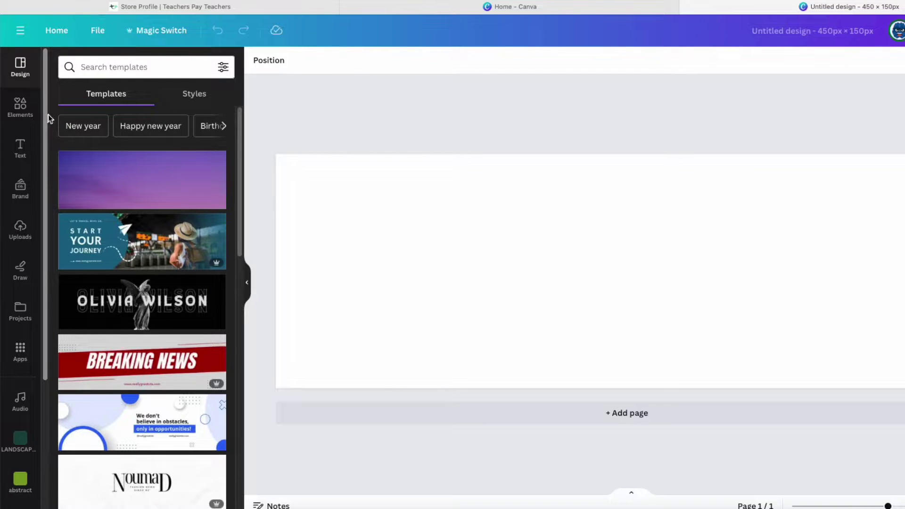
{"action": "scroll", "coordinate": [160, 282], "scroll_direction": "down", "scroll_amount": 10}
{"action": "scroll", "coordinate": [159, 280], "scroll_direction": "up", "scroll_amount": 10}
Search the design templates for "sale" and look through the banner layouts
{"action": "left_click", "coordinate": [105, 67]}
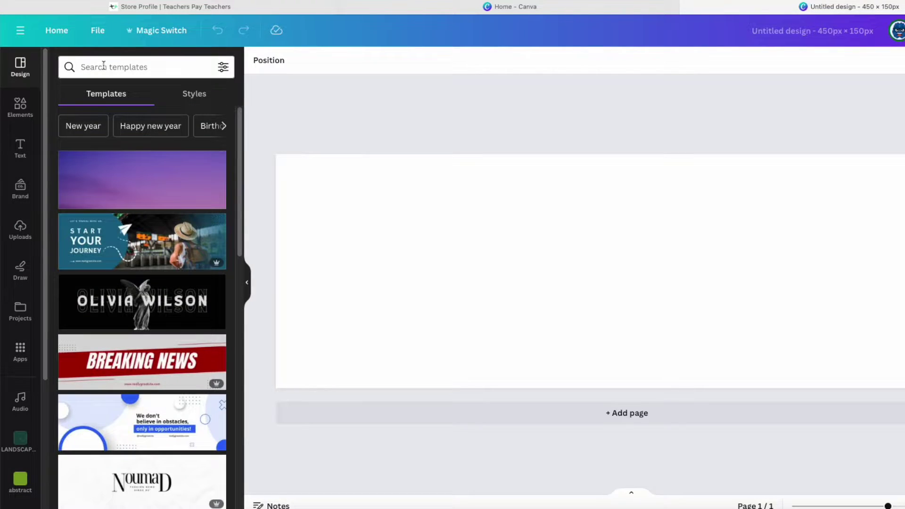
{"action": "type", "text": "sale"}
{"action": "key", "text": "Return"}
{"action": "scroll", "coordinate": [199, 331], "scroll_direction": "down", "scroll_amount": 5}
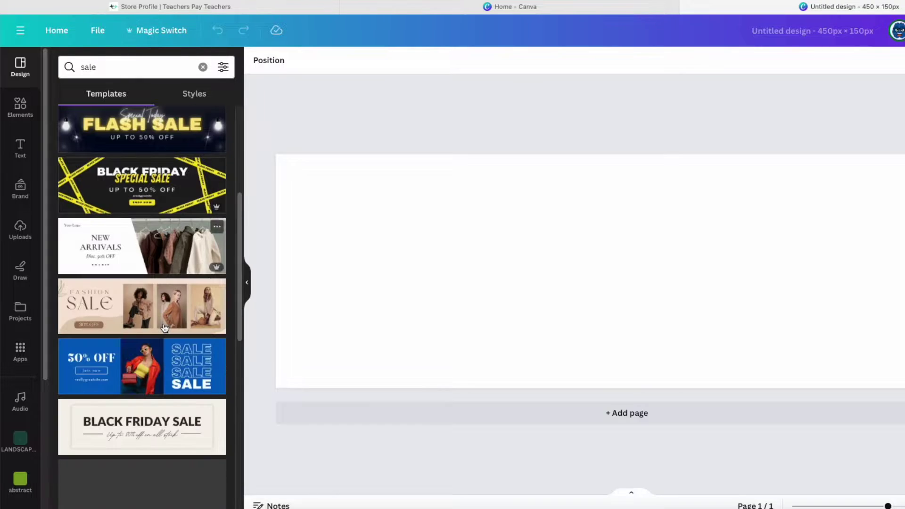
{"action": "scroll", "coordinate": [199, 332], "scroll_direction": "down", "scroll_amount": 1}
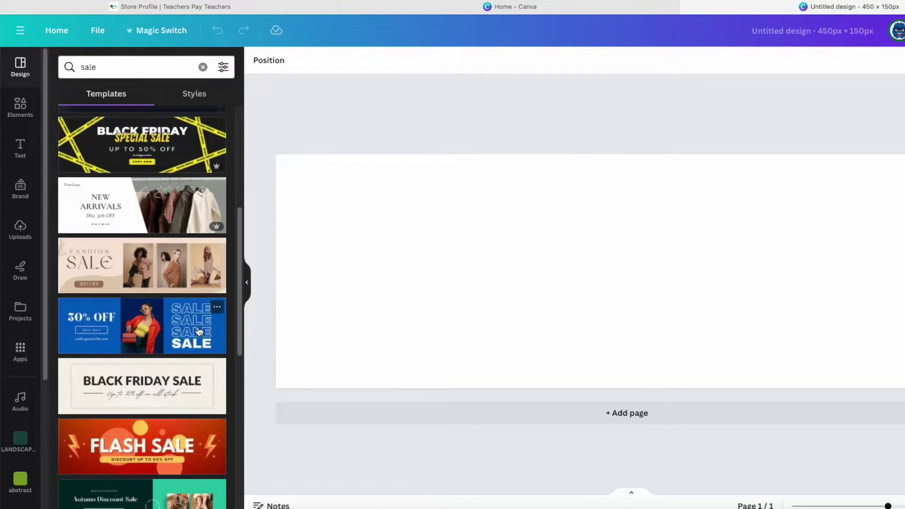
{"action": "left_click", "coordinate": [180, 169]}
Fill the banner background with the dark blue from the logo colors
{"action": "scroll", "coordinate": [141, 283], "scroll_direction": "down", "scroll_amount": 3}
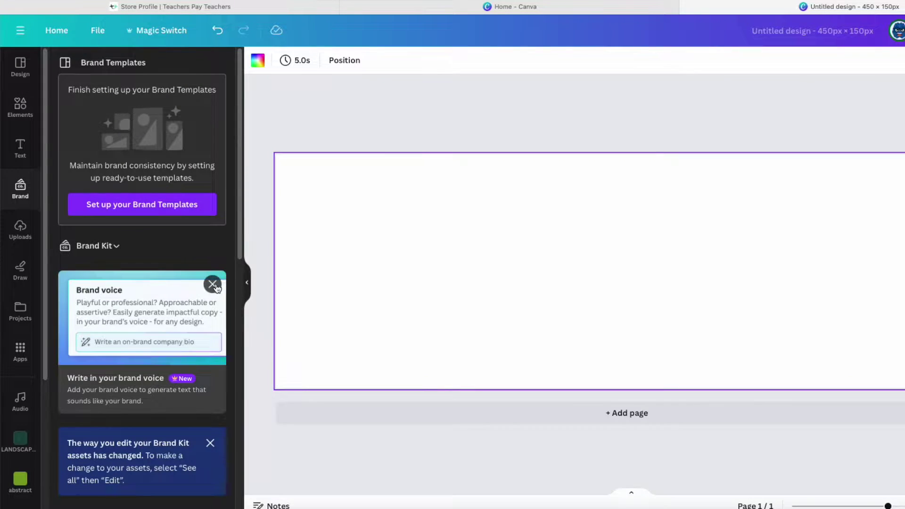
{"action": "scroll", "coordinate": [216, 289], "scroll_direction": "down", "scroll_amount": 7}
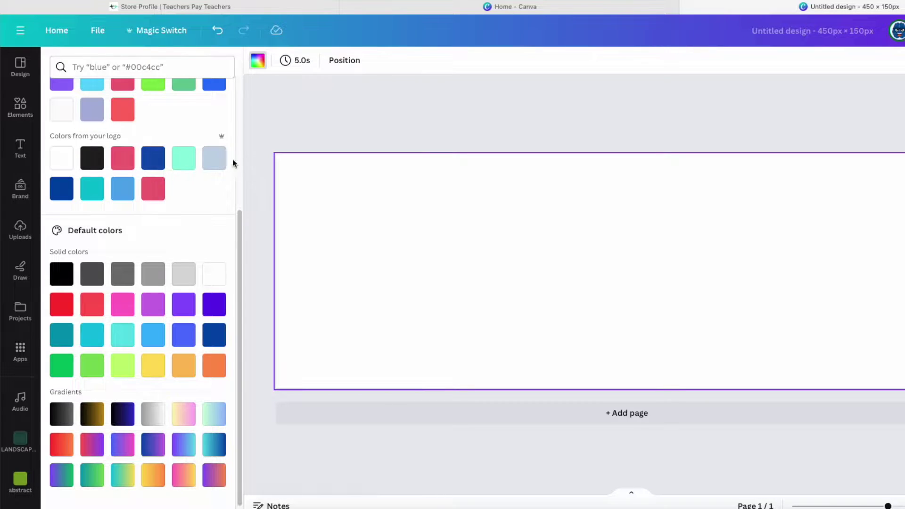
{"action": "left_click", "coordinate": [63, 190]}
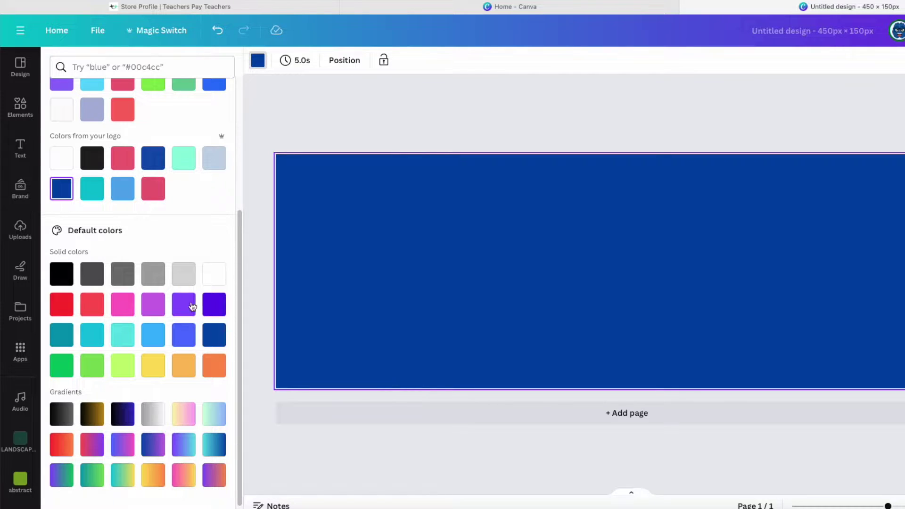
{"action": "scroll", "coordinate": [178, 389], "scroll_direction": "up", "scroll_amount": 4}
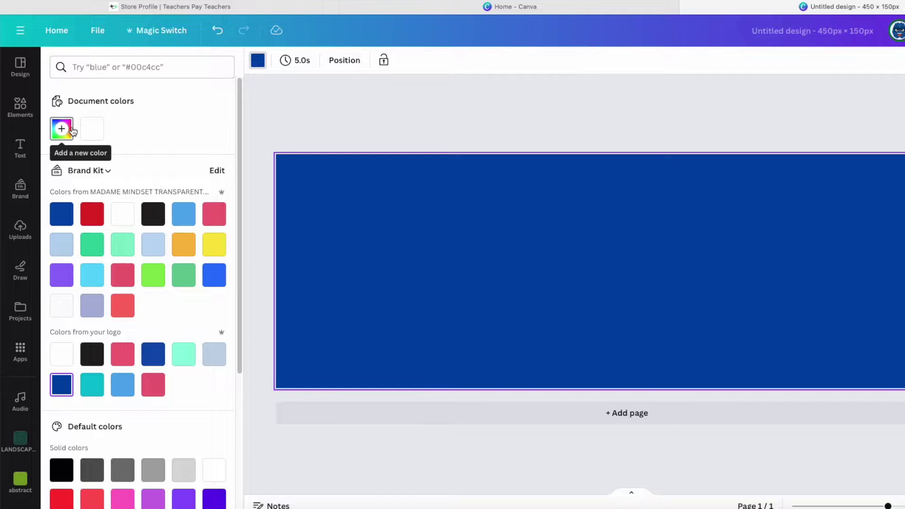
Add a text box to the banner and set its font to Atma
{"action": "left_click", "coordinate": [20, 106]}
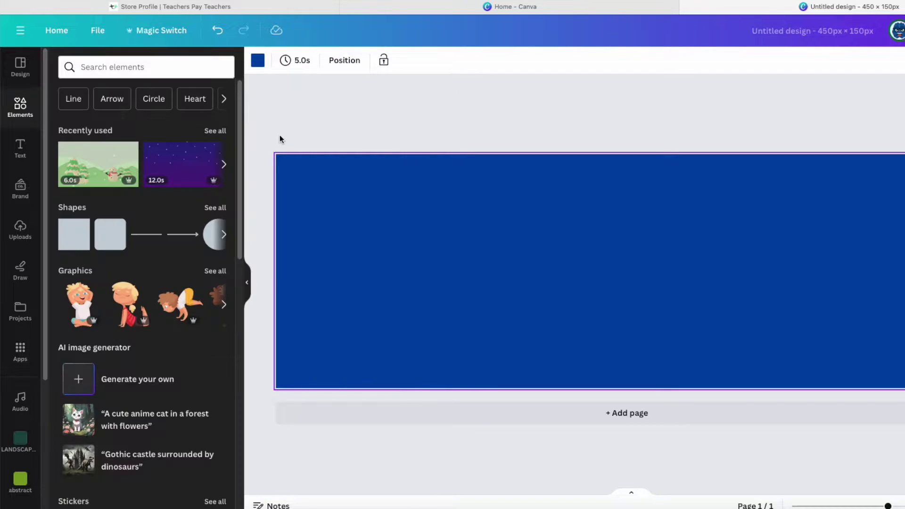
{"action": "left_click", "coordinate": [20, 149]}
{"action": "key", "text": "t"}
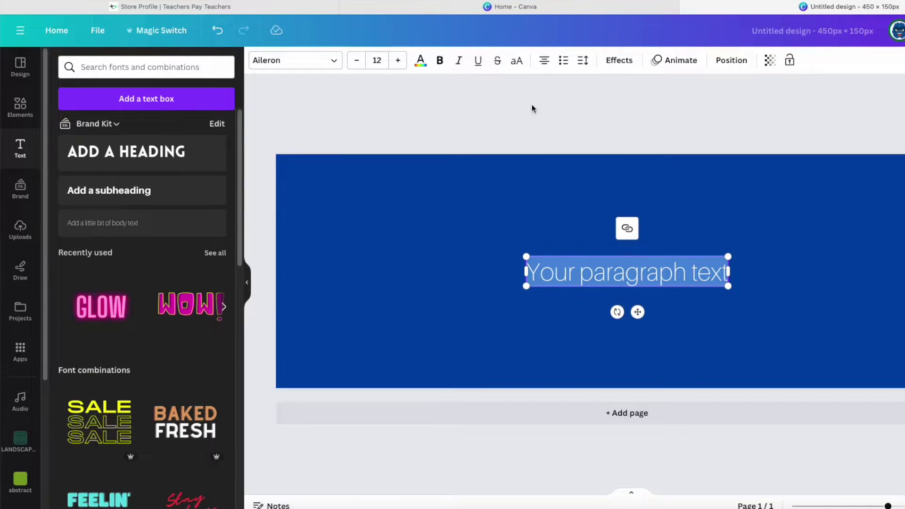
{"action": "left_click", "coordinate": [295, 61]}
{"action": "left_click", "coordinate": [78, 248]}
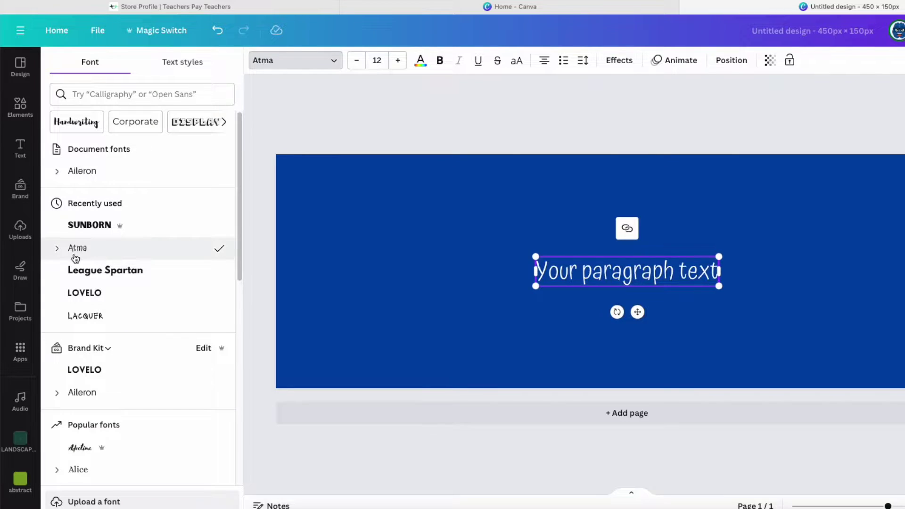
Make the text bold, move it higher on the banner and replace its wording with "BIENVENUE!"
{"action": "triple_click", "coordinate": [592, 272]}
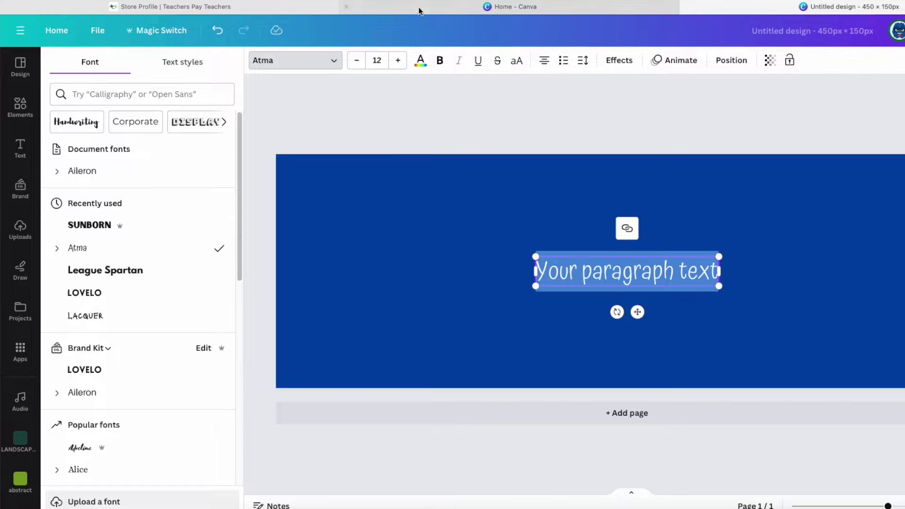
{"action": "left_click", "coordinate": [441, 60]}
{"action": "left_click_drag", "start_coordinate": [694, 275], "coordinate": [686, 236]}
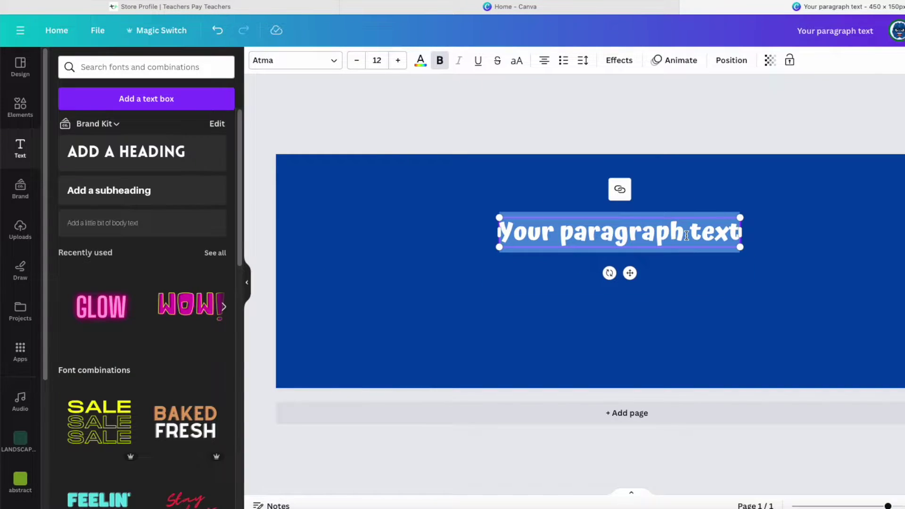
{"action": "type", "text": "BIENVENUE!"}
Set the BIENVENUE! text size to 42 and place it in the banner's upper-left area
{"action": "left_click", "coordinate": [376, 60]}
{"action": "scroll", "coordinate": [384, 330], "scroll_direction": "down", "scroll_amount": 5}
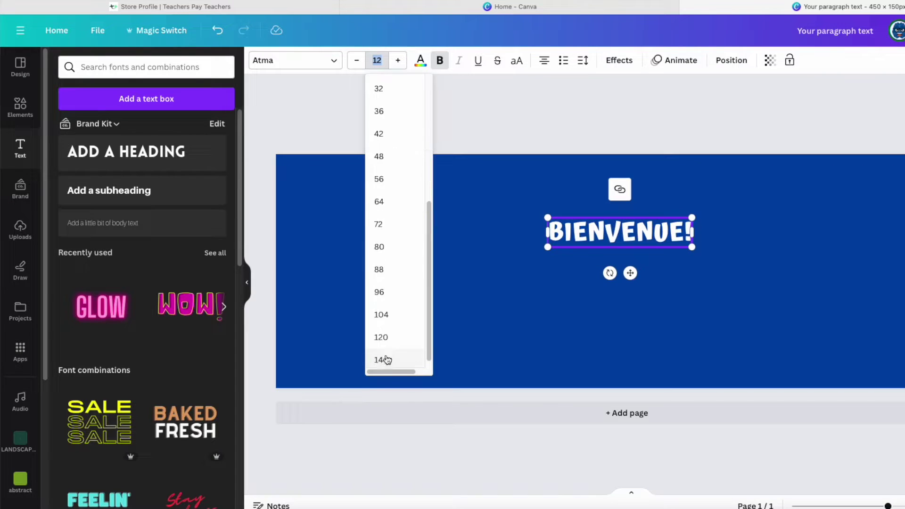
{"action": "left_click", "coordinate": [386, 352]}
{"action": "left_click", "coordinate": [380, 59]}
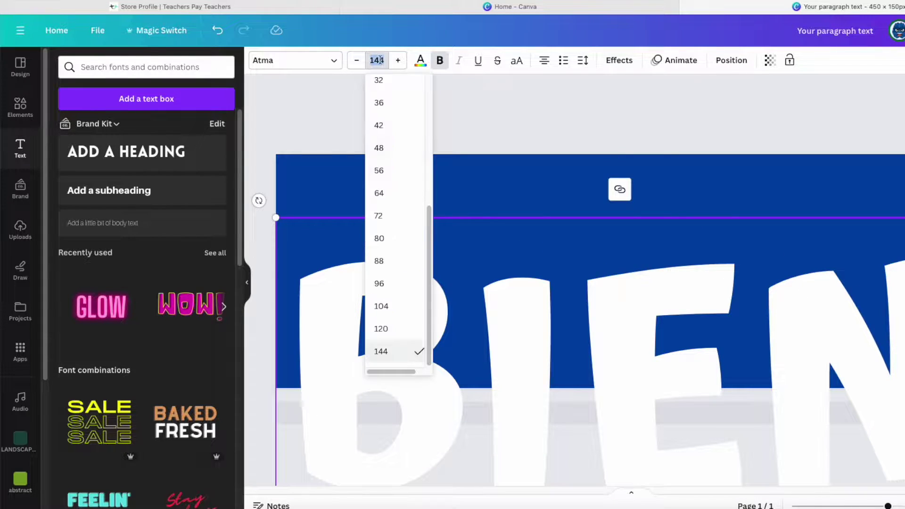
{"action": "left_click", "coordinate": [377, 126]}
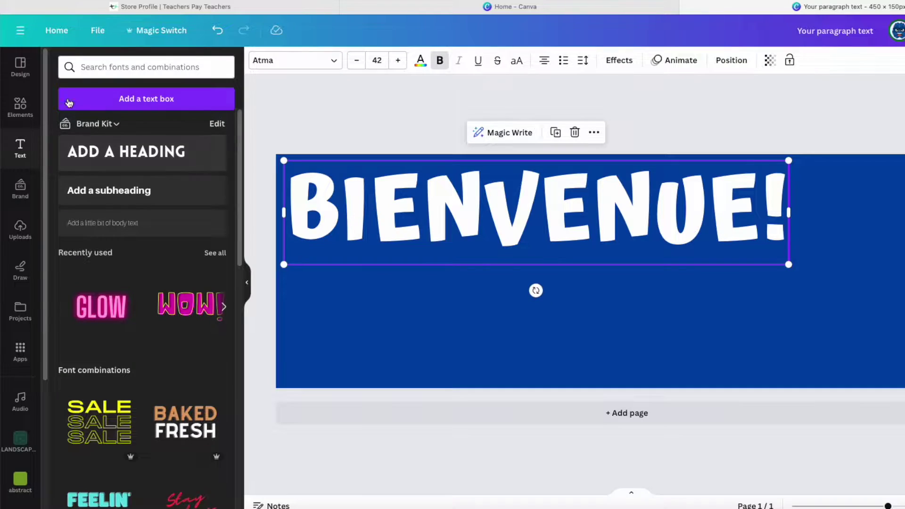
Search the graphics for "brain" and place the pink brain, enlarged, in the banner's lower-left corner
{"action": "left_click", "coordinate": [20, 108]}
{"action": "left_click", "coordinate": [140, 67]}
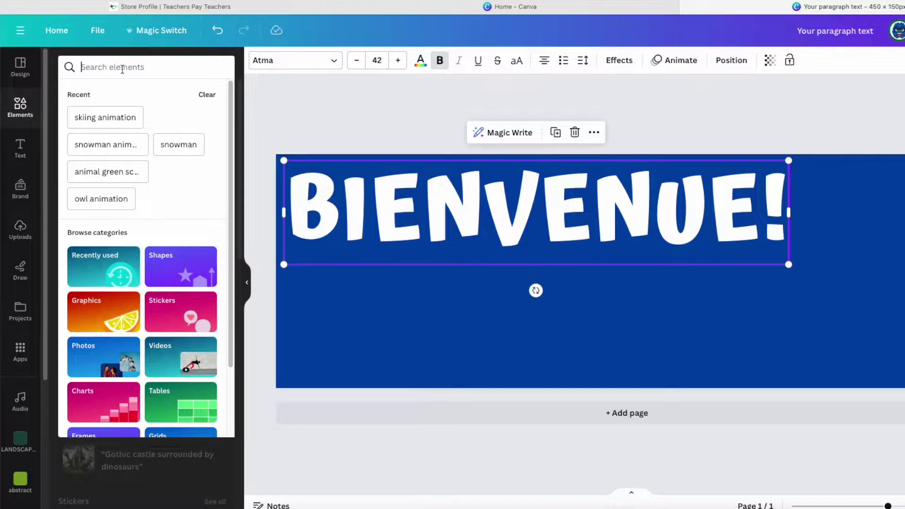
{"action": "type", "text": "brain"}
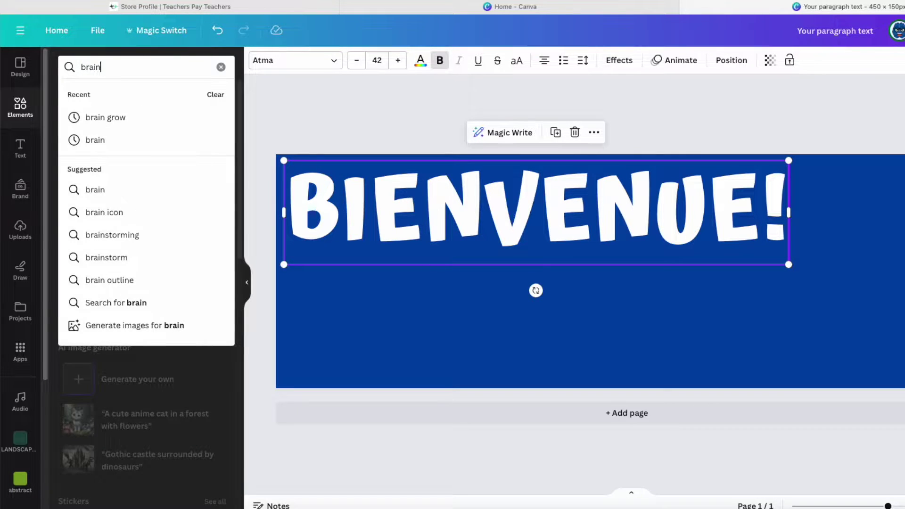
{"action": "key", "text": "Return"}
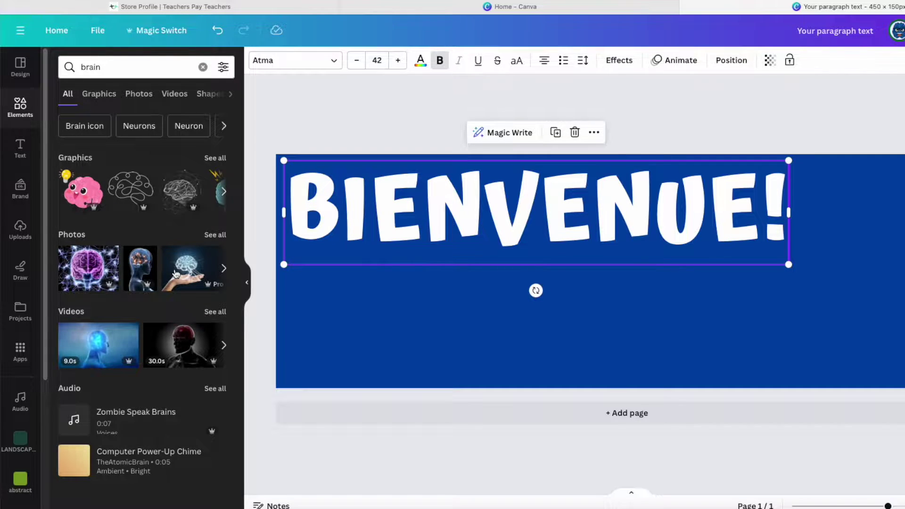
{"action": "left_click", "coordinate": [100, 94]}
{"action": "left_click", "coordinate": [199, 257]}
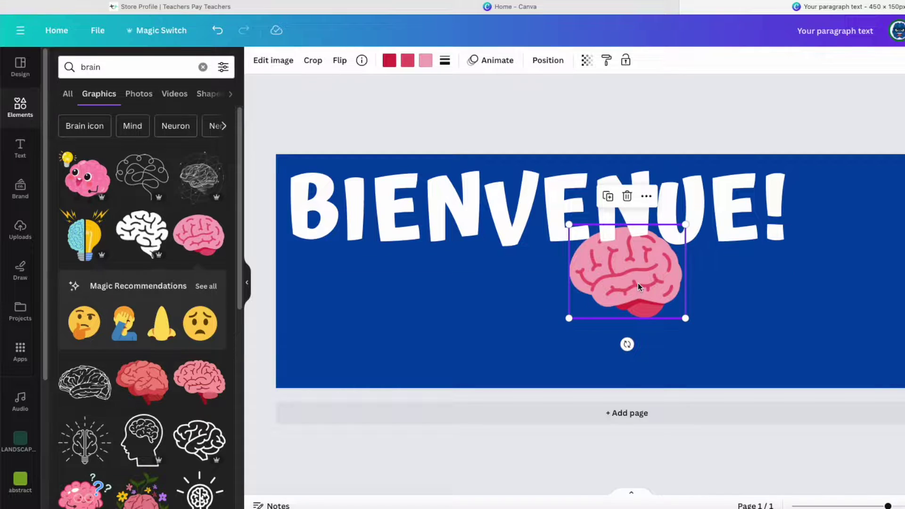
Open the existing T-Shirts & Stickers YouTube banner to review its design, and return to the 450 × 150 px banner
{"action": "key", "text": "ctrl+shift+Tab"}
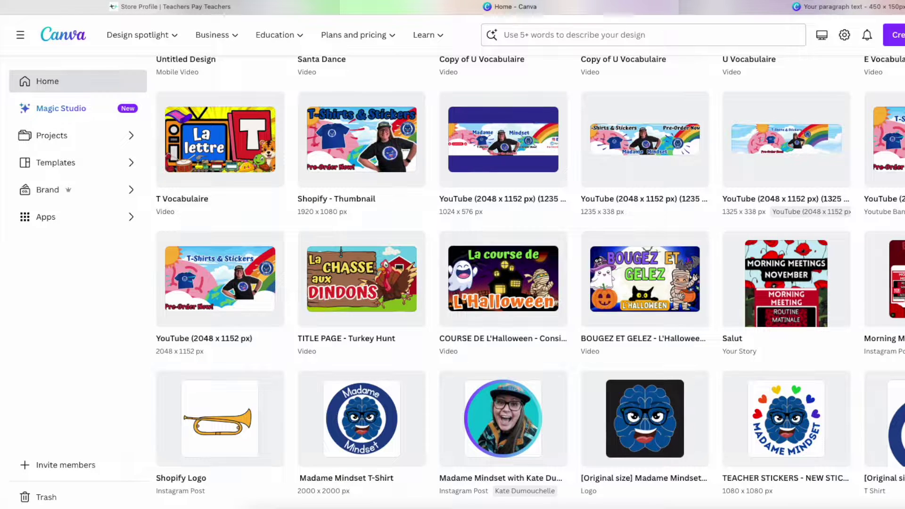
{"action": "left_click", "coordinate": [886, 142]}
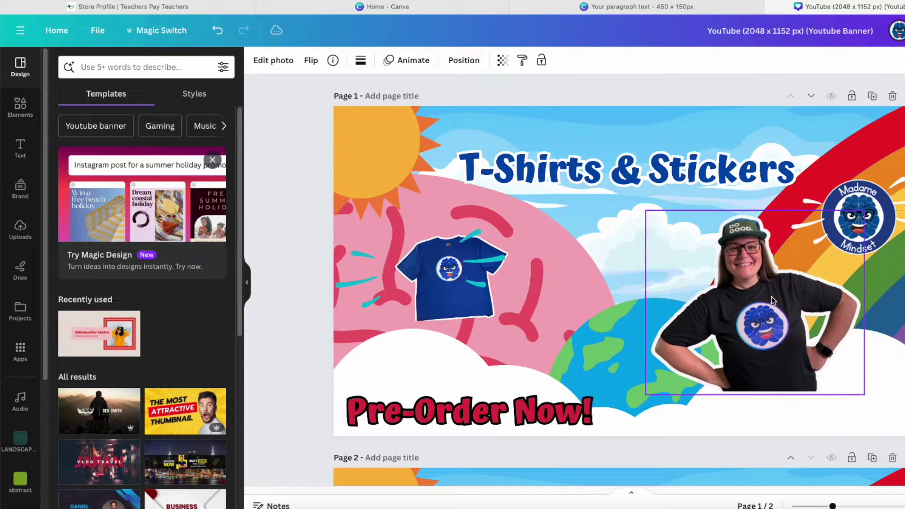
{"action": "key", "text": "ctrl+shift+Tab"}
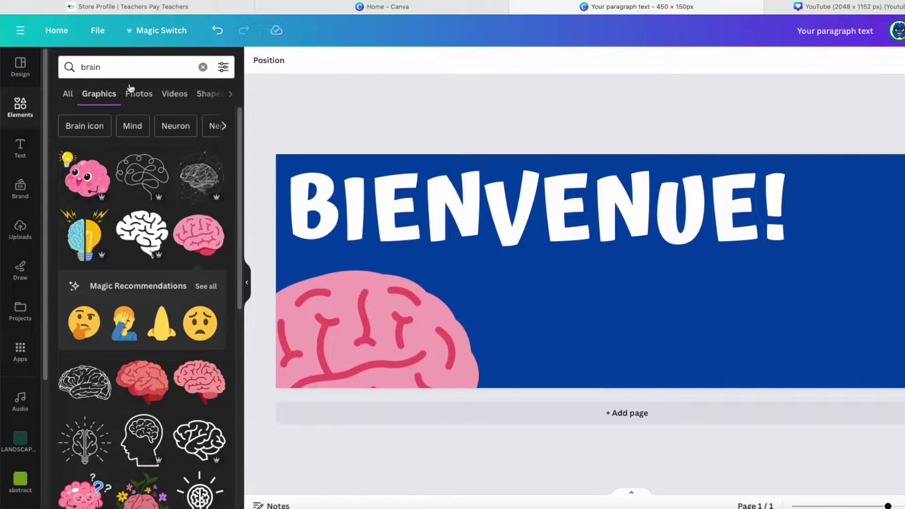
Search the graphics for "rainbow" and place the quarter-arc rainbow, enlarged to the banner's full height, at its right end
{"action": "left_click", "coordinate": [126, 65]}
{"action": "left_click_drag", "start_coordinate": [126, 65], "coordinate": [44, 64]}
{"action": "type", "text": "rain"}
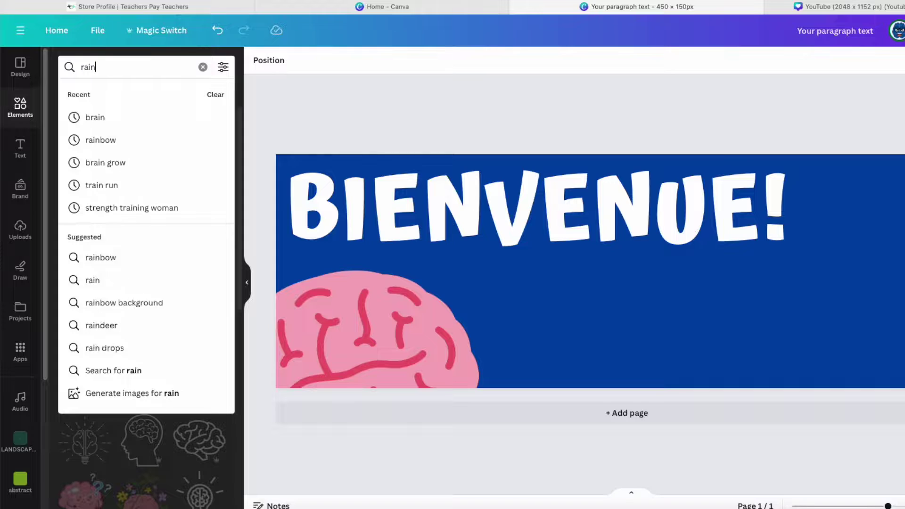
{"action": "type", "text": "bow"}
{"action": "key", "text": "Return"}
{"action": "left_click", "coordinate": [85, 348]}
{"action": "left_click_drag", "start_coordinate": [641, 274], "coordinate": [904, 204]}
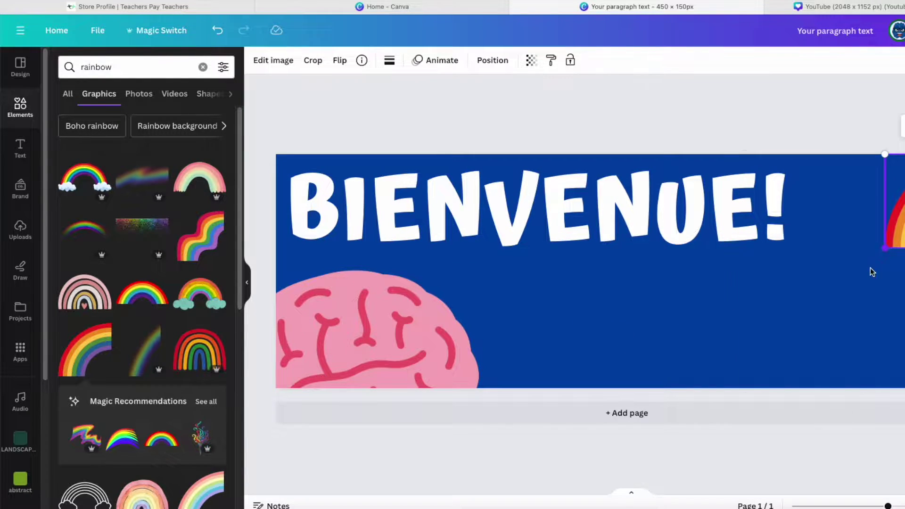
{"action": "left_click_drag", "start_coordinate": [885, 248], "coordinate": [744, 388]}
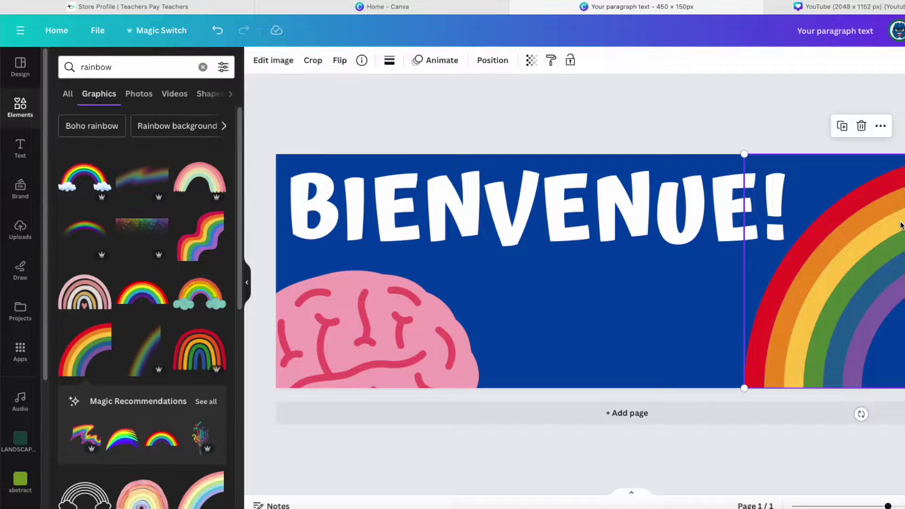
Place the wavy rainbow at the banner's right end with a small quarter-arc rainbow beside it, and duplicate the page
{"action": "left_click", "coordinate": [200, 235]}
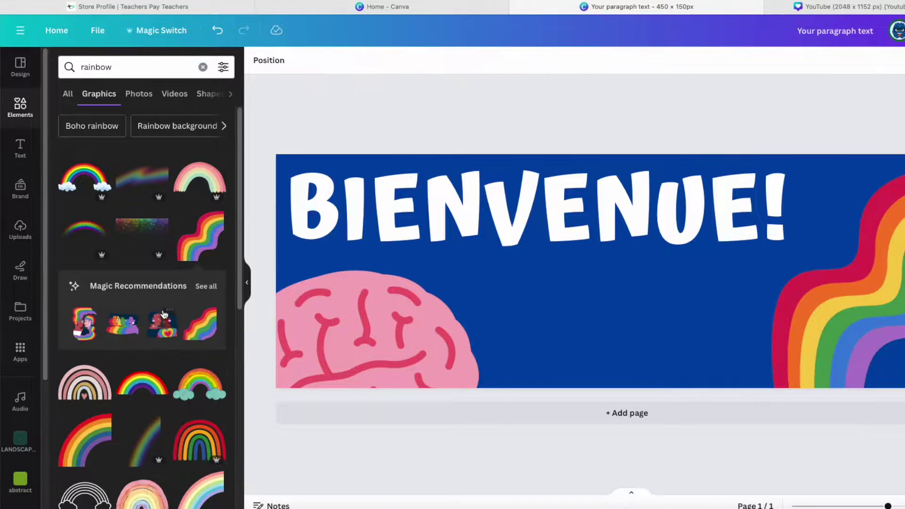
{"action": "left_click", "coordinate": [96, 437]}
{"action": "left_click_drag", "start_coordinate": [629, 270], "coordinate": [707, 342]}
{"action": "key", "text": "ctrl+d"}
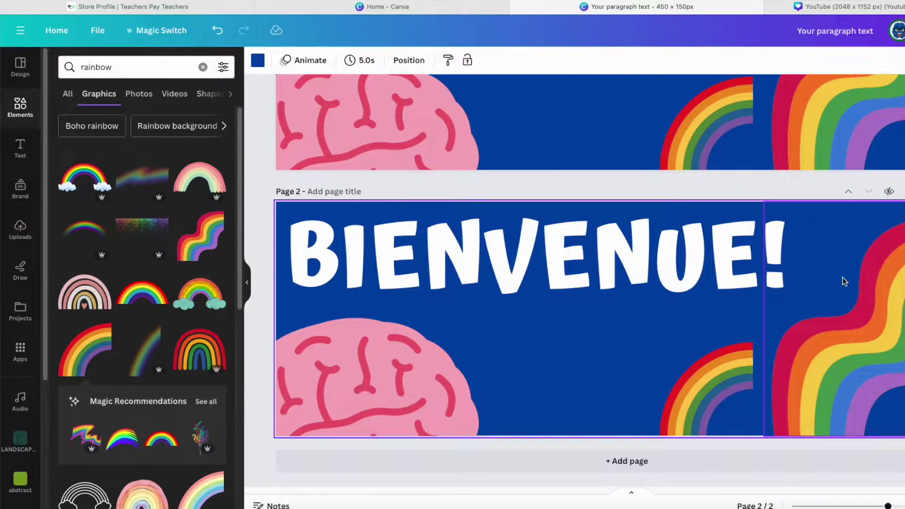
On page 2, delete the wavy rainbow and enlarge the quarter-arc rainbow to fill the banner's right end
{"action": "left_click", "coordinate": [856, 336]}
{"action": "key", "text": "Delete"}
{"action": "left_click", "coordinate": [743, 360]}
{"action": "mouse_move", "coordinate": [743, 359]}
{"action": "left_mouse_down"}
{"action": "mouse_move", "coordinate": [859, 360]}
{"action": "mouse_move", "coordinate": [904, 299]}
{"action": "mouse_move", "coordinate": [904, 202]}
{"action": "left_mouse_up"}
{"action": "left_click_drag", "start_coordinate": [898, 306], "coordinate": [859, 306]}
Search the graphics for "sun" and place the spiky yellow-orange sun, enlarged, in page 1's upper-right corner over the rainbow
{"action": "scroll", "coordinate": [859, 306], "scroll_direction": "up", "scroll_amount": 4}
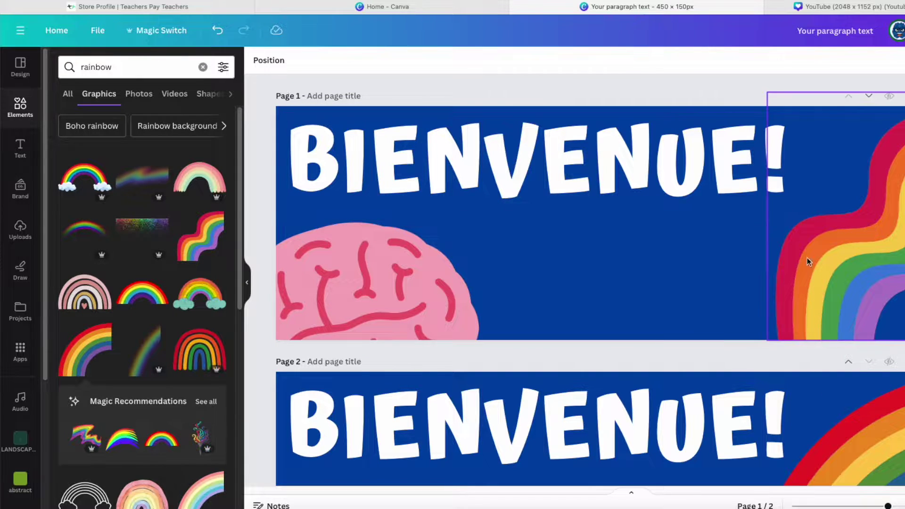
{"action": "left_click", "coordinate": [202, 67]}
{"action": "type", "text": "sun"}
{"action": "key", "text": "Return"}
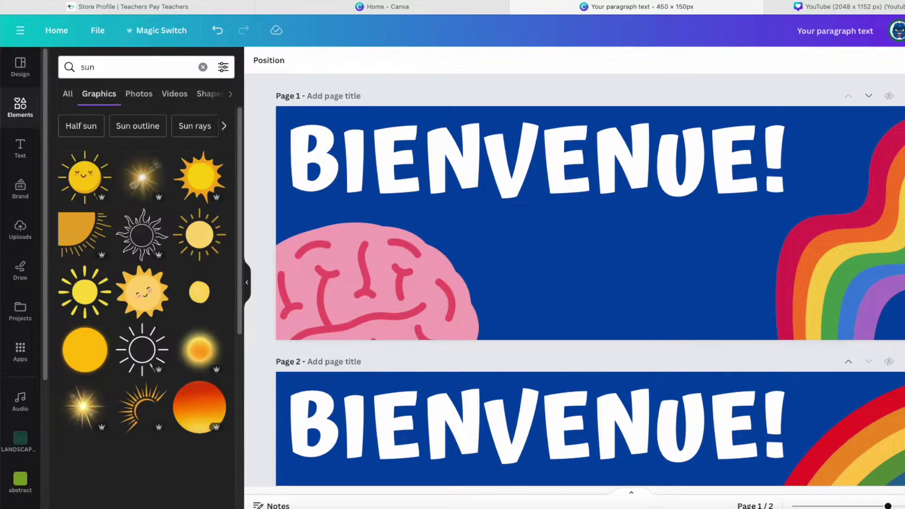
{"action": "left_click", "coordinate": [199, 177]}
{"action": "left_click_drag", "start_coordinate": [645, 234], "coordinate": [310, 139]}
{"action": "left_click_drag", "start_coordinate": [351, 185], "coordinate": [454, 267]}
{"action": "left_click_drag", "start_coordinate": [369, 223], "coordinate": [904, 217]}
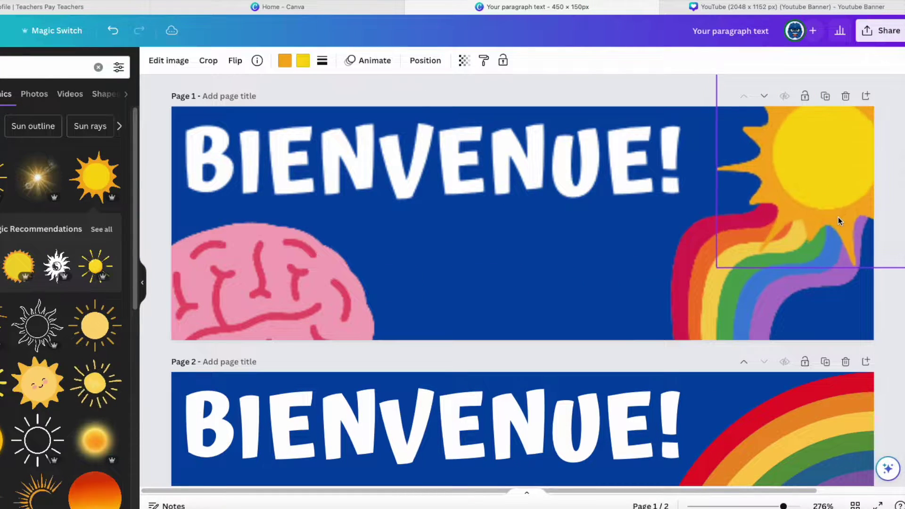
{"action": "left_click_drag", "start_coordinate": [838, 217], "coordinate": [859, 193]}
{"action": "left_click", "coordinate": [898, 292]}
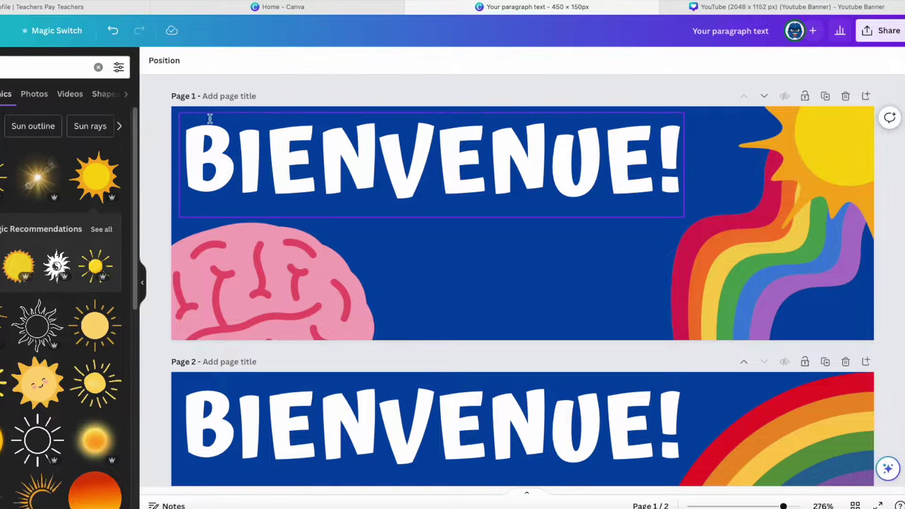
Search the graphics for "earth" and add the flat blue-and-green globe below the text on page 1
{"action": "left_click", "coordinate": [804, 14]}
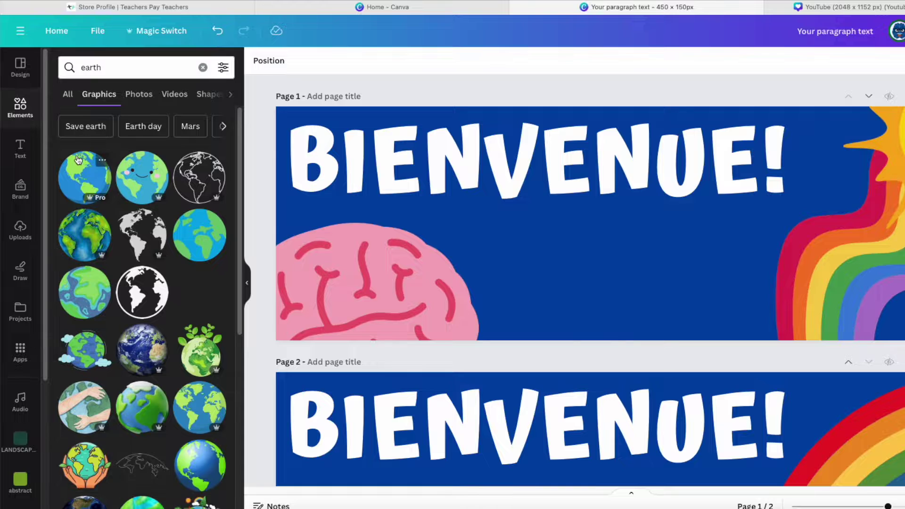
{"action": "left_click_drag", "start_coordinate": [200, 238], "coordinate": [638, 278]}
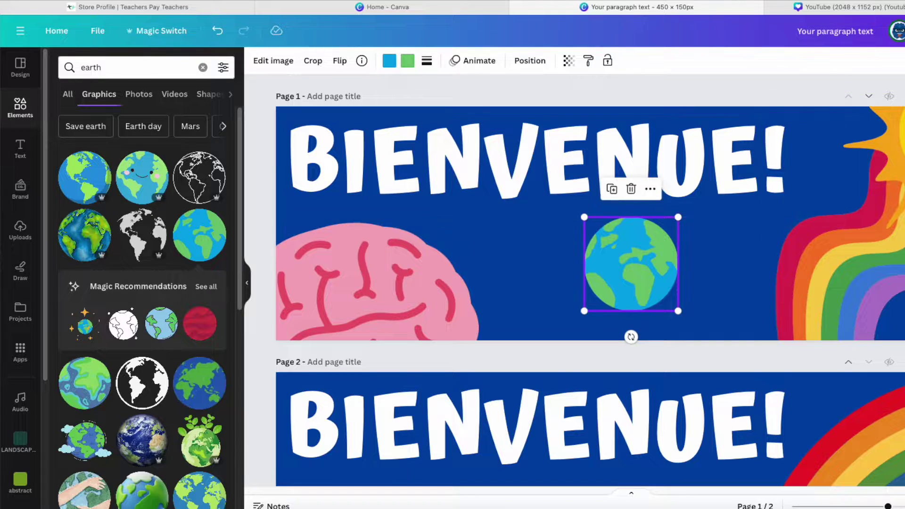
Select the sun, the brain and page 2's rainbow in turn to check which graphics have editable colors
{"action": "left_click", "coordinate": [886, 132]}
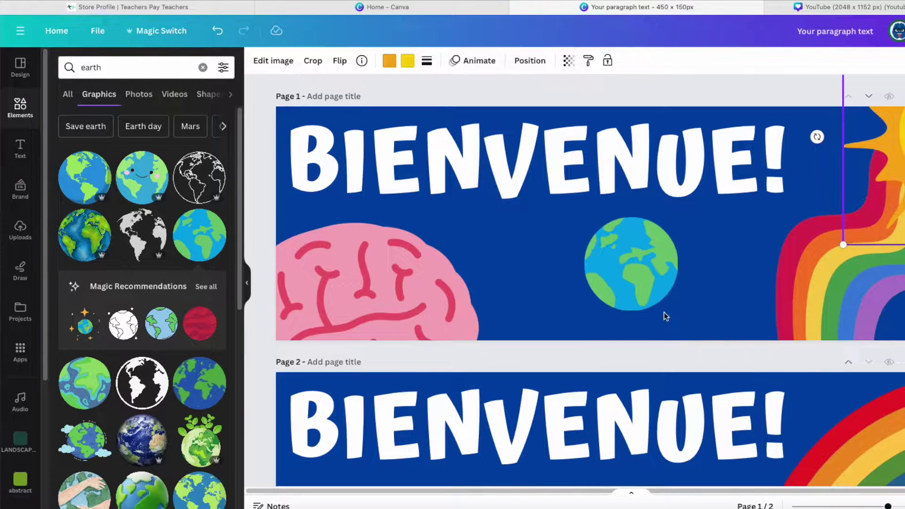
{"action": "left_click", "coordinate": [427, 309]}
{"action": "key", "text": "ctrl+c"}
{"action": "scroll", "coordinate": [660, 320], "scroll_direction": "down", "scroll_amount": 3}
{"action": "key", "text": "ctrl+v"}
{"action": "left_click", "coordinate": [862, 318]}
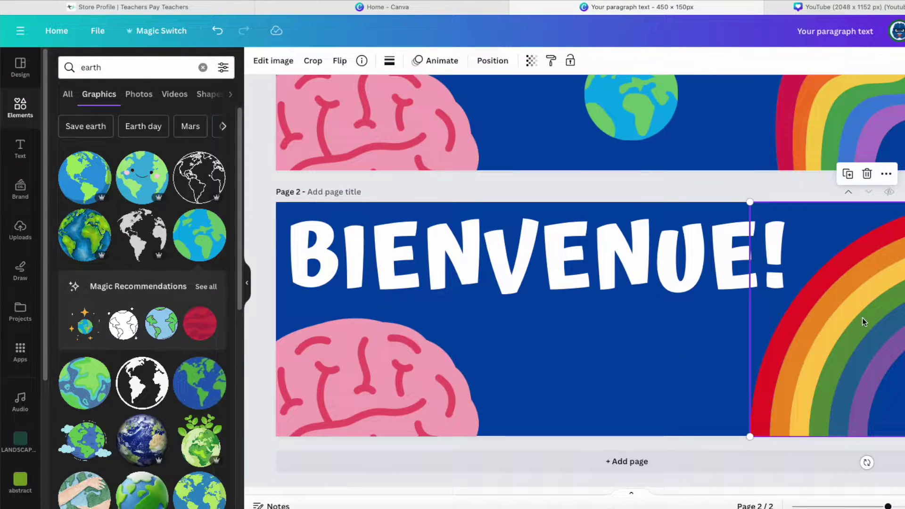
{"action": "scroll", "coordinate": [729, 201], "scroll_direction": "up", "scroll_amount": 4}
Try other color pairs on the globe, such as blue with green and purple with yellow, and undo them
{"action": "left_click", "coordinate": [630, 264]}
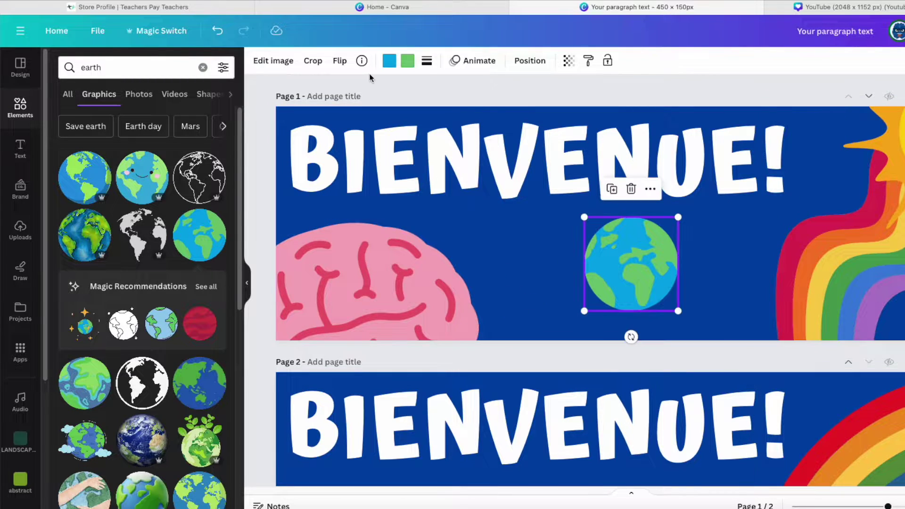
{"action": "left_click", "coordinate": [389, 62]}
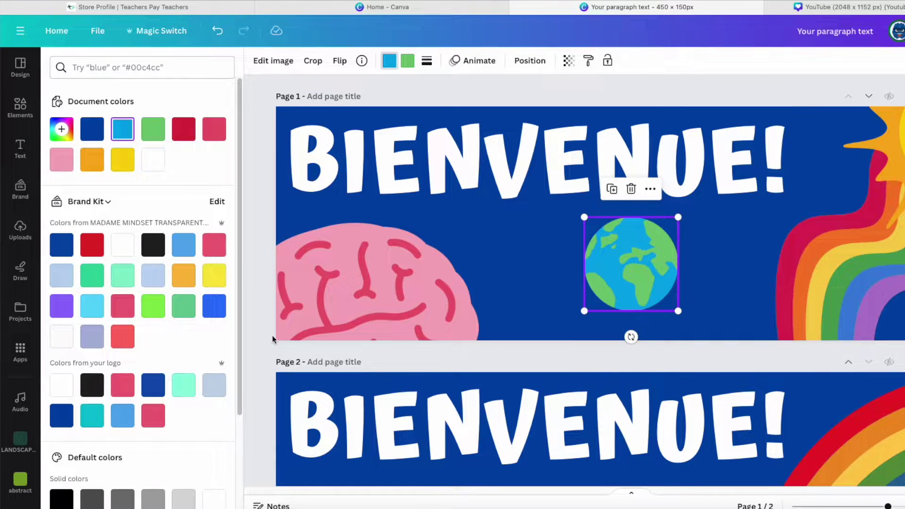
{"action": "left_click", "coordinate": [220, 314]}
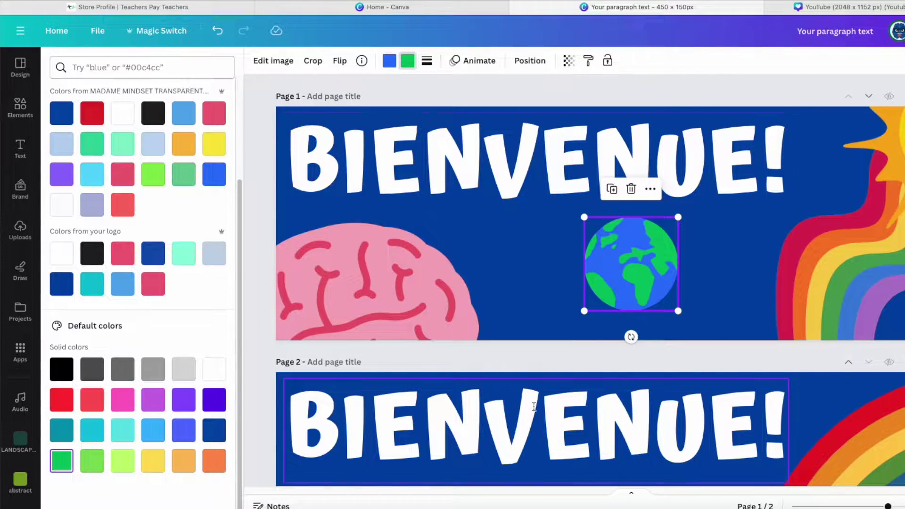
{"action": "key", "text": "ctrl+z"}
{"action": "key", "text": "ctrl+z"}
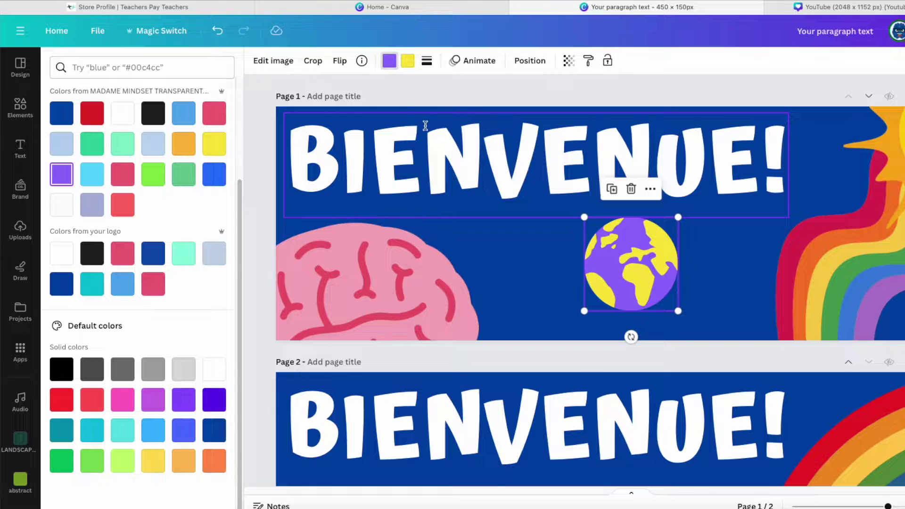
Enlarge the globe and position it at page 1's bottom center so that its lower half runs off the banner
{"action": "left_click_drag", "start_coordinate": [677, 311], "coordinate": [819, 420]}
{"action": "left_click_drag", "start_coordinate": [716, 279], "coordinate": [653, 292]}
Search the graphics for "clouds" and place a white cloud over page 1's lower-left corner and a horizontally flipped one over its lower-right corner
{"action": "left_click", "coordinate": [20, 108]}
{"action": "type", "text": "clouds"}
{"action": "key", "text": "Return"}
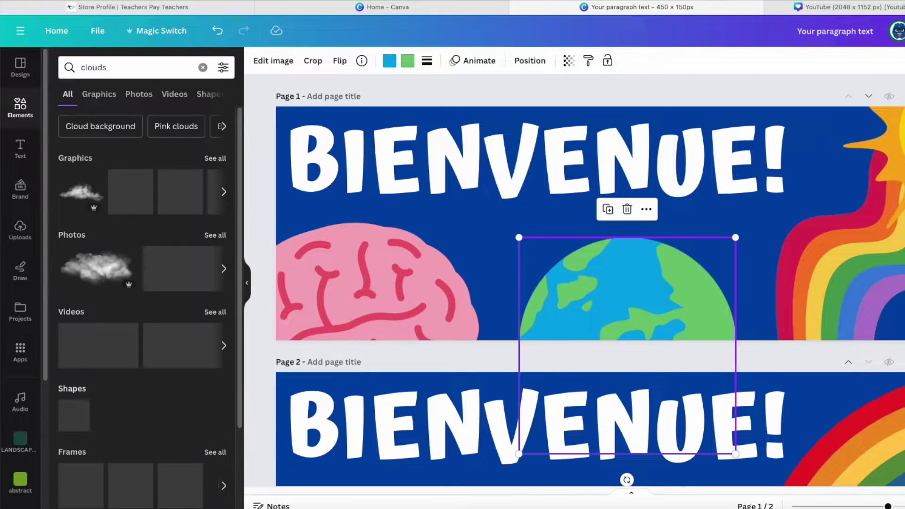
{"action": "left_click", "coordinate": [142, 293]}
{"action": "left_click_drag", "start_coordinate": [649, 303], "coordinate": [643, 265]}
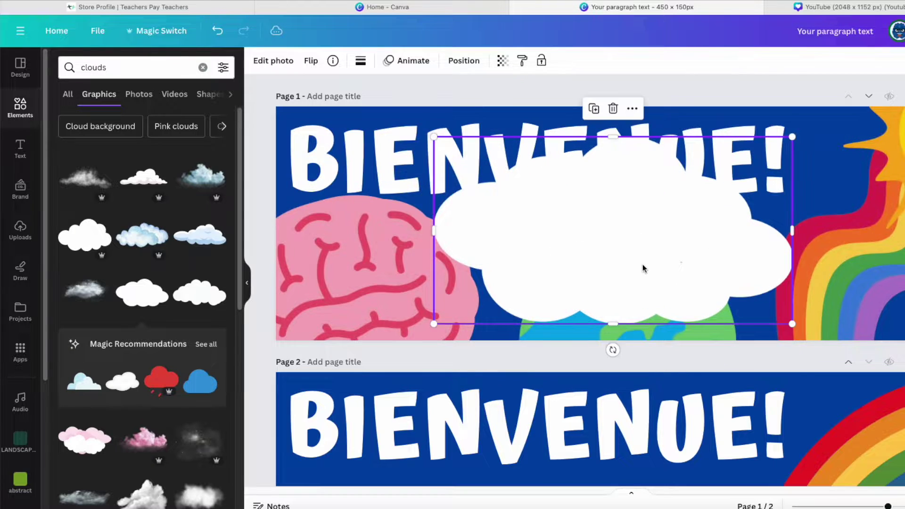
{"action": "left_click", "coordinate": [311, 61]}
{"action": "left_click", "coordinate": [349, 112]}
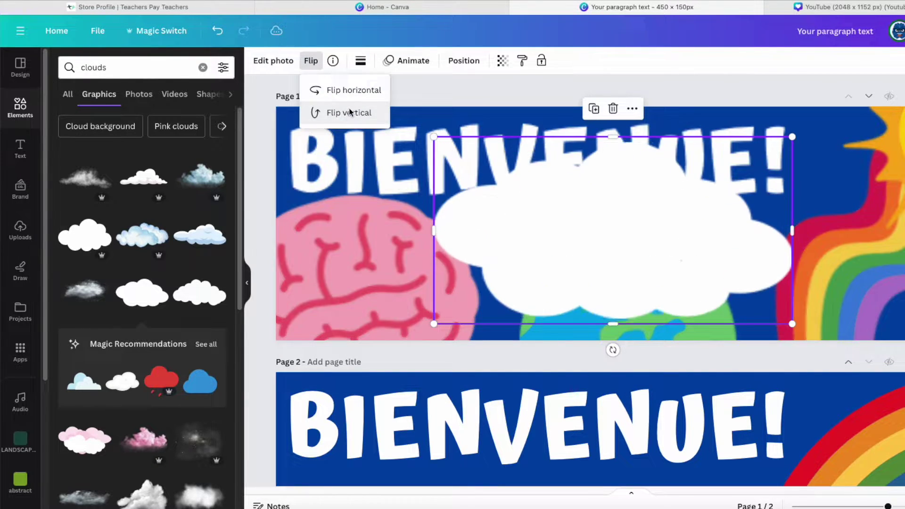
{"action": "left_click", "coordinate": [351, 91]}
{"action": "left_click_drag", "start_coordinate": [629, 207], "coordinate": [752, 240]}
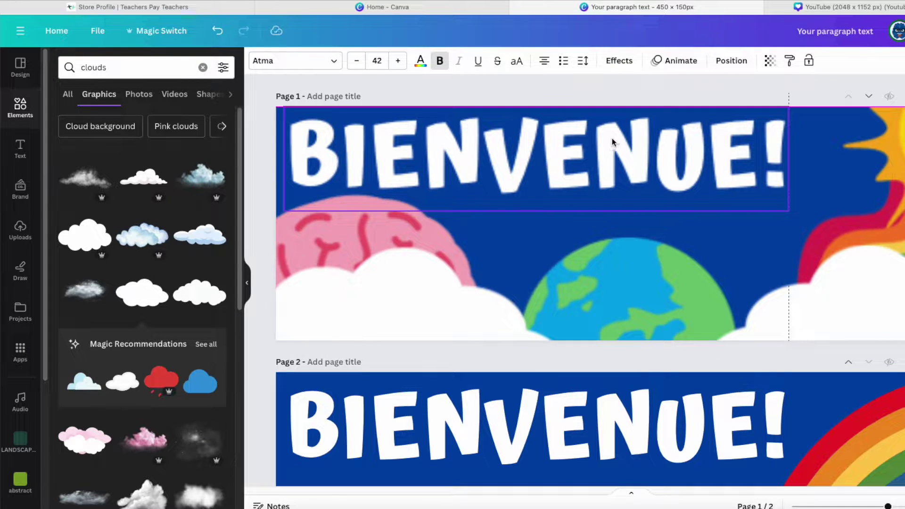
Move the BIENVENUE! text on page 1 slightly closer to the banner's upper-left corner
{"action": "left_click_drag", "start_coordinate": [613, 142], "coordinate": [608, 142]}
{"action": "left_click", "coordinate": [714, 87]}
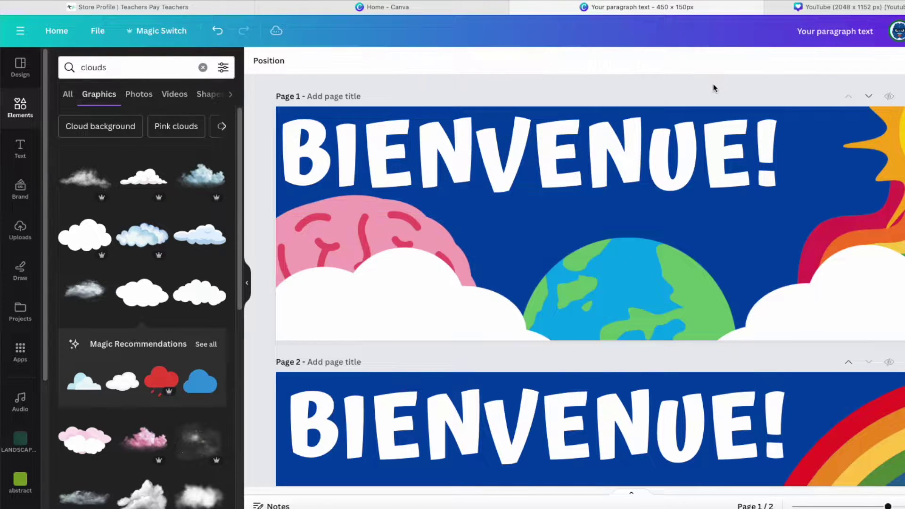
Add the uploaded photo of the woman in the black T-shirt and cap, remove its background and enlarge it on page 1's right side
{"action": "left_click", "coordinate": [21, 229]}
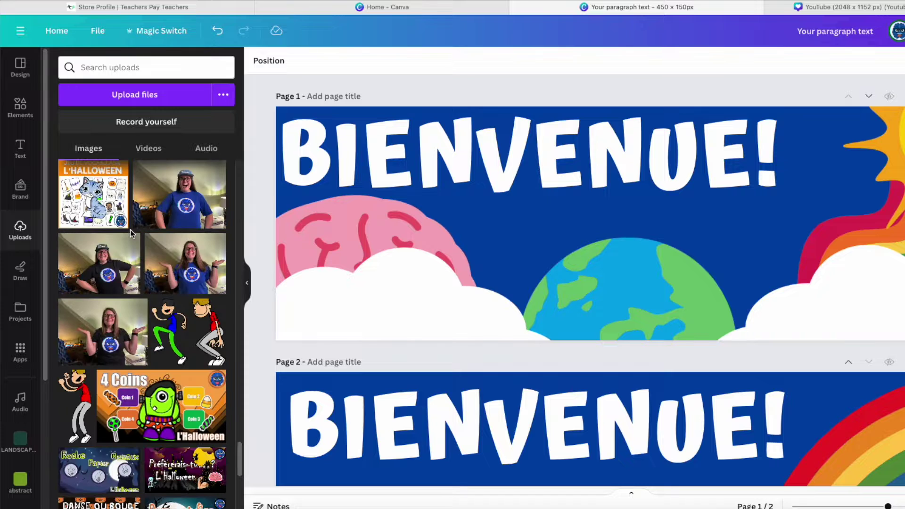
{"action": "left_click", "coordinate": [100, 275]}
{"action": "left_click_drag", "start_coordinate": [651, 239], "coordinate": [684, 271]}
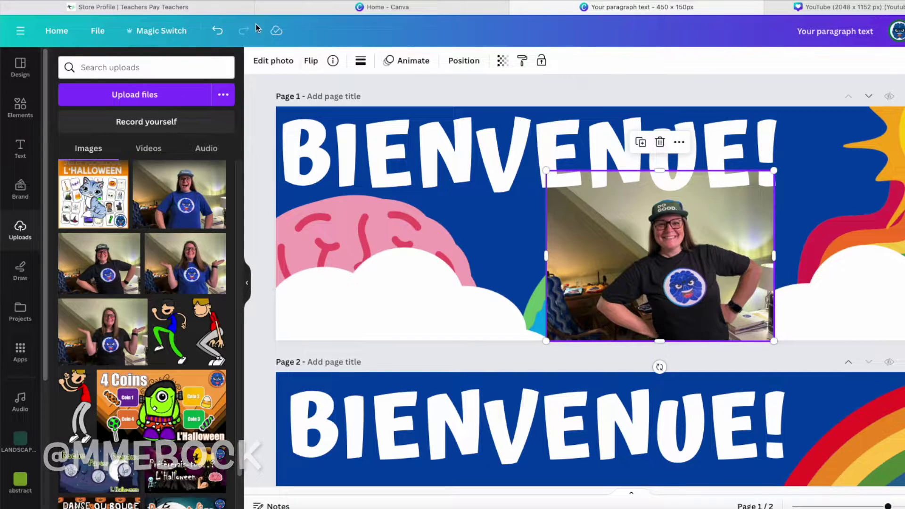
{"action": "left_click", "coordinate": [273, 61]}
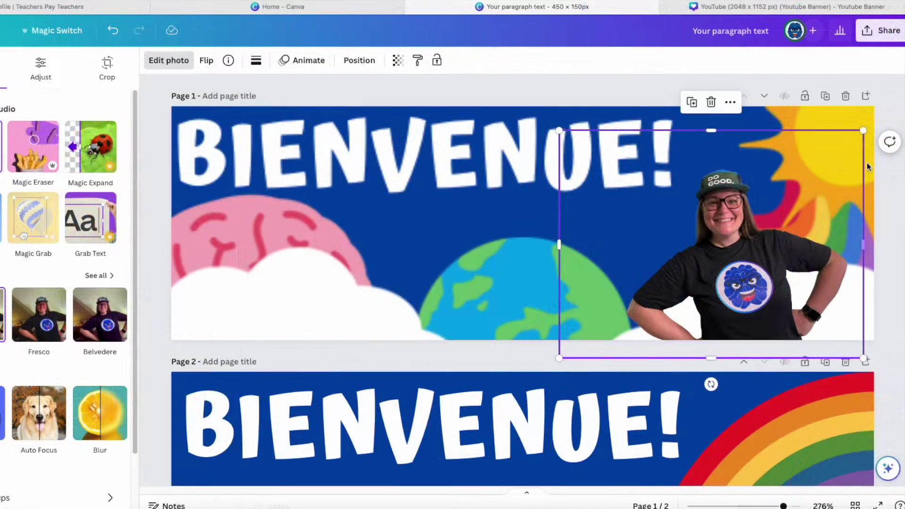
{"action": "key", "text": "Escape"}
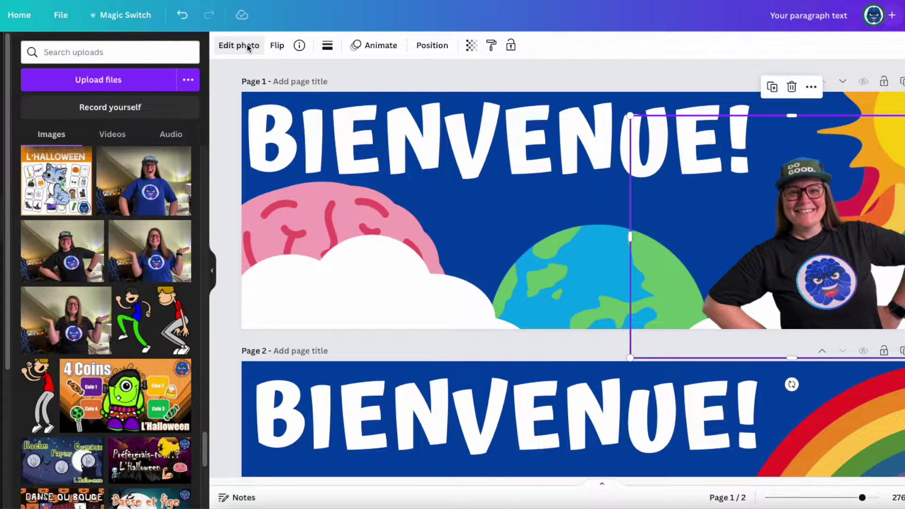
Preview the Glow and Drop shadows on the cut-out photo, and give it a white Outline shadow
{"action": "left_click", "coordinate": [158, 44]}
{"action": "left_click", "coordinate": [45, 410]}
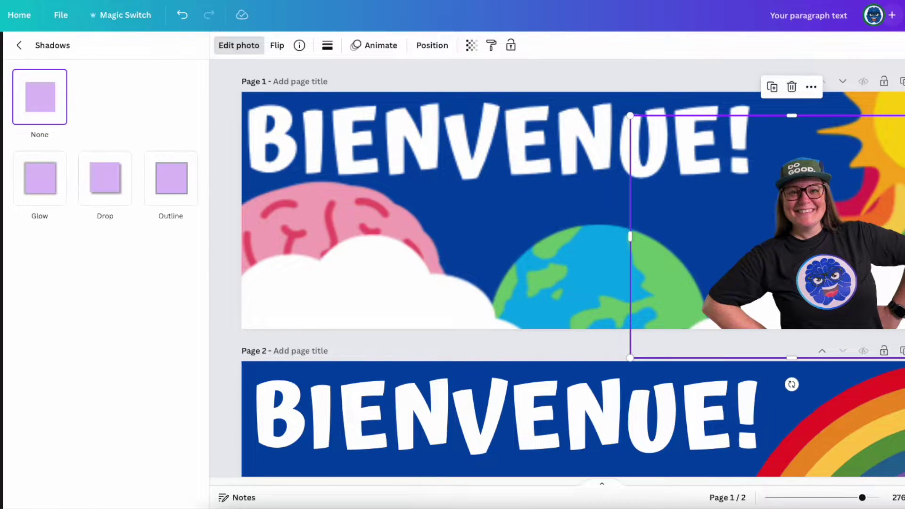
{"action": "left_click", "coordinate": [52, 179]}
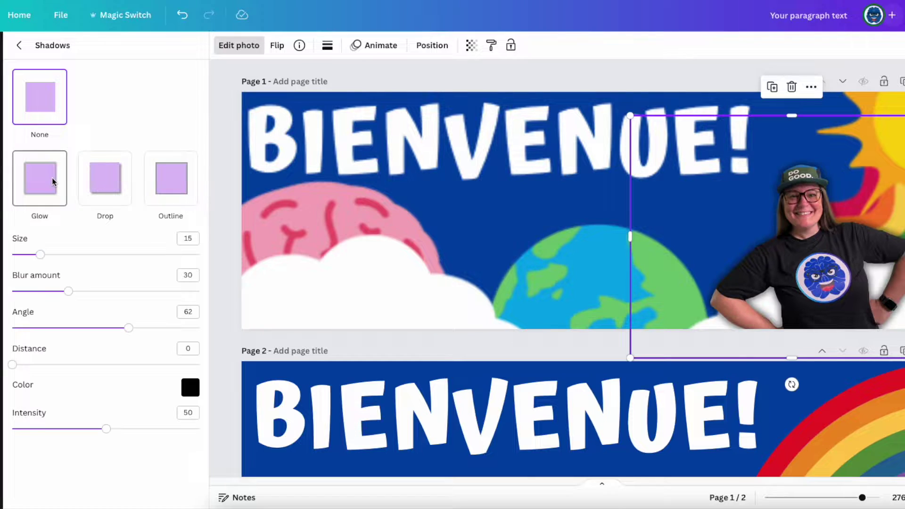
{"action": "left_click", "coordinate": [106, 188]}
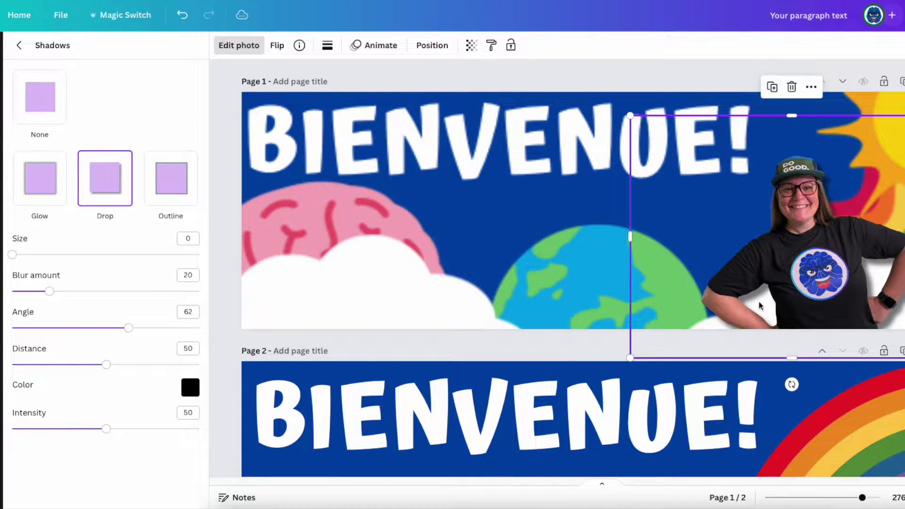
{"action": "left_click", "coordinate": [170, 179]}
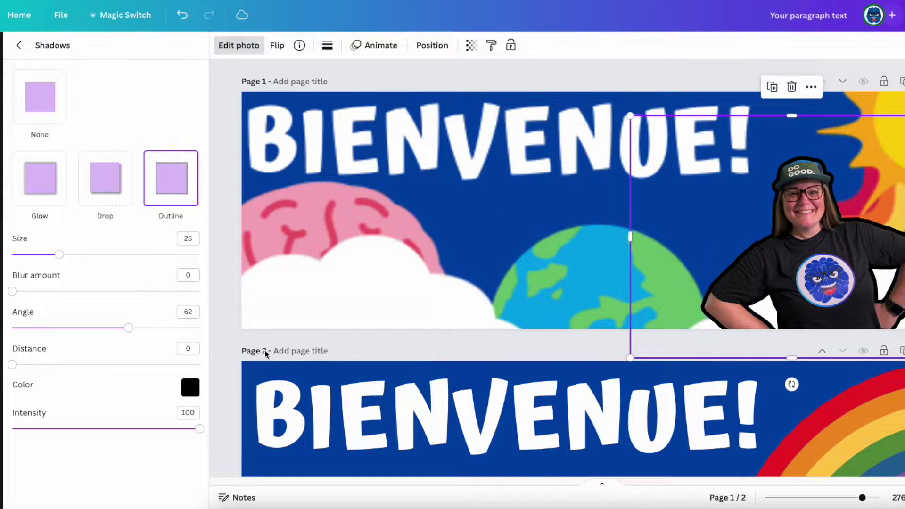
{"action": "left_click", "coordinate": [191, 387]}
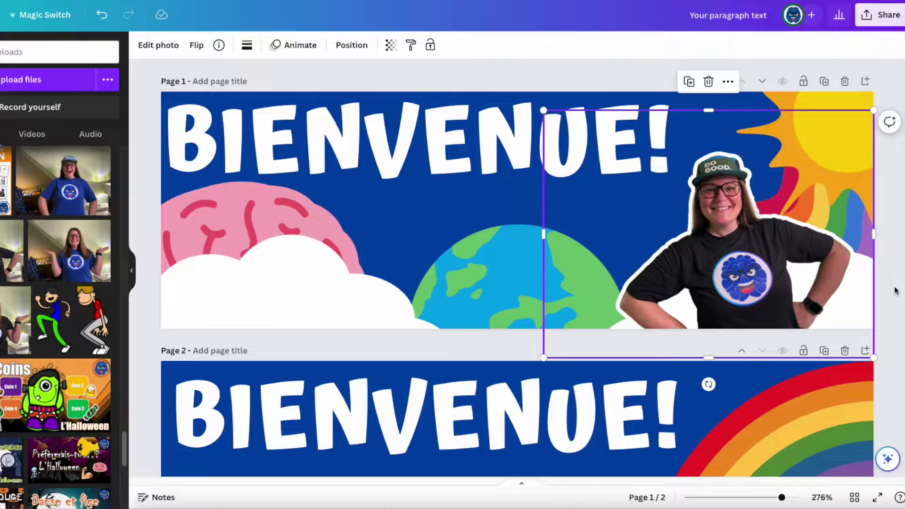
{"action": "left_click", "coordinate": [893, 297]}
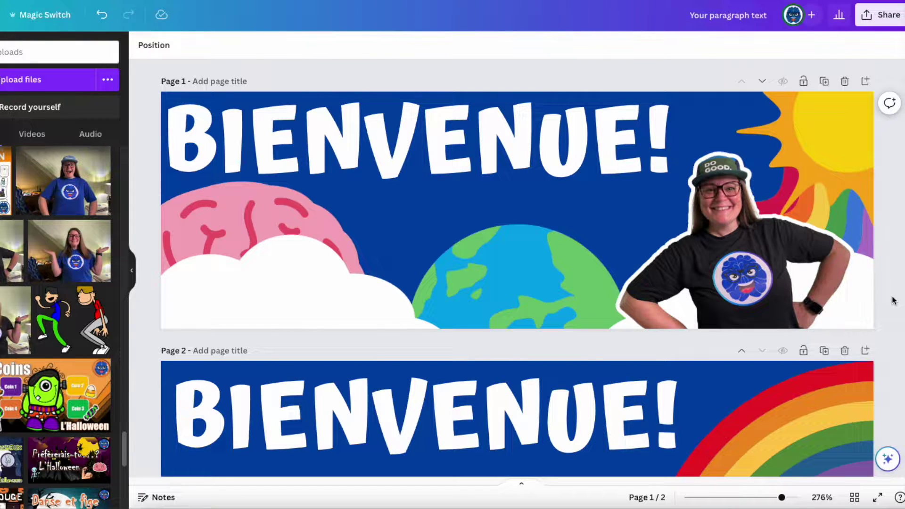
Select all elements on page 1 to review its composition, and view page 2 for comparison
{"action": "key", "text": "ctrl+a"}
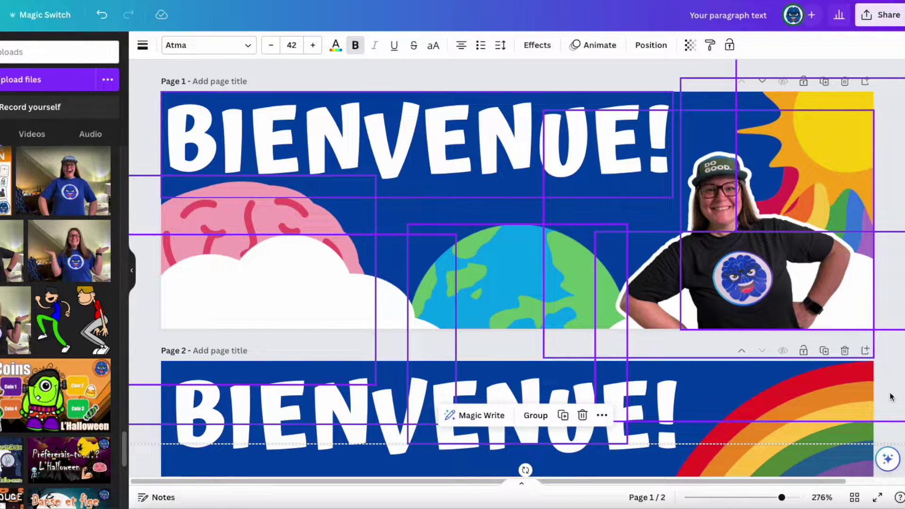
{"action": "scroll", "coordinate": [733, 397], "scroll_direction": "down", "scroll_amount": 4}
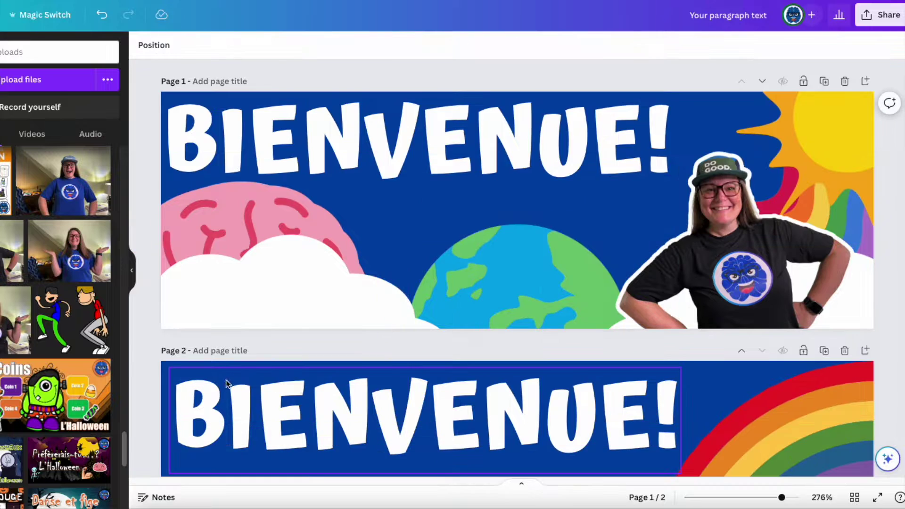
{"action": "scroll", "coordinate": [454, 359], "scroll_direction": "down", "scroll_amount": 4}
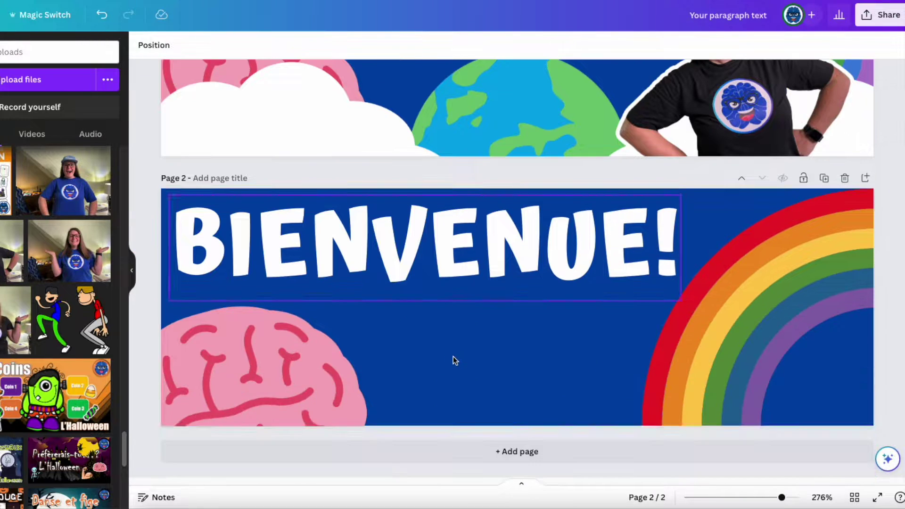
Replace page 2's BIENVENUE! text and brain with all the elements copied from page 1
{"action": "left_click", "coordinate": [477, 240]}
{"action": "key", "text": "Delete"}
{"action": "left_click", "coordinate": [344, 313]}
{"action": "key", "text": "Delete"}
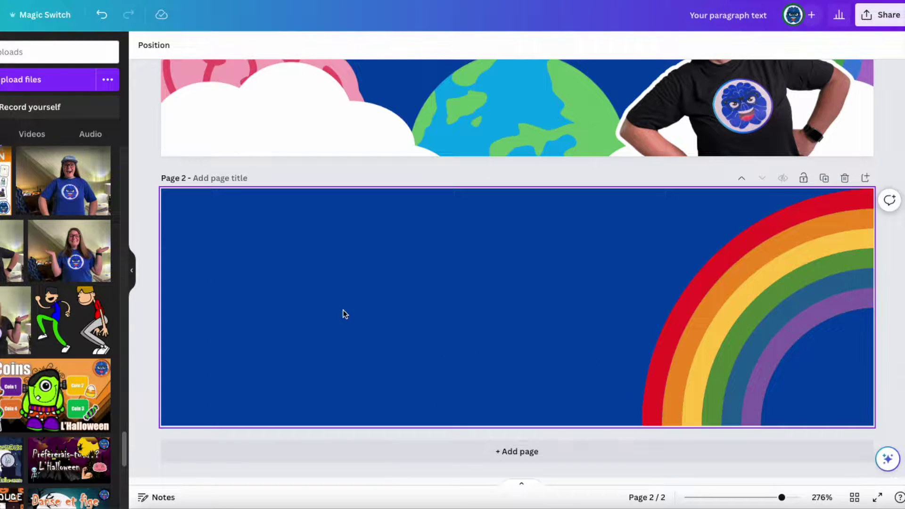
{"action": "key", "text": "ctrl+v"}
{"action": "left_click", "coordinate": [819, 293]}
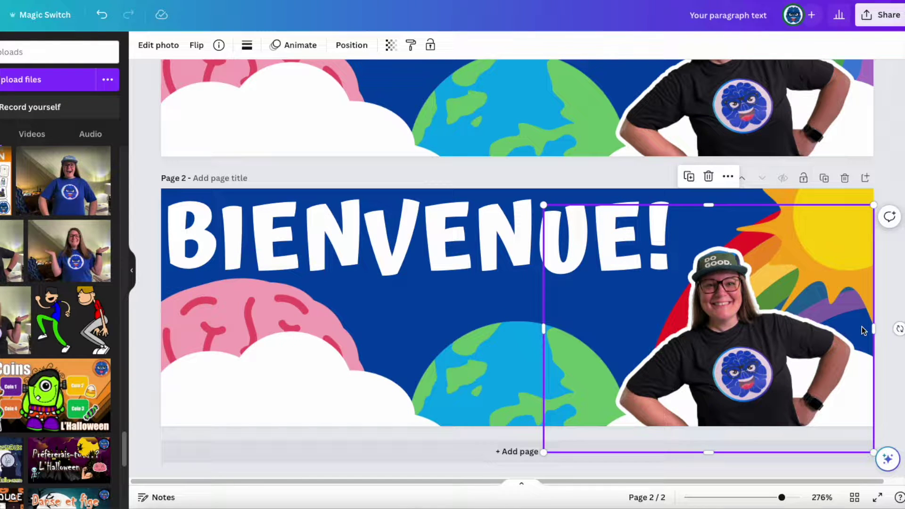
{"action": "left_click", "coordinate": [742, 208]}
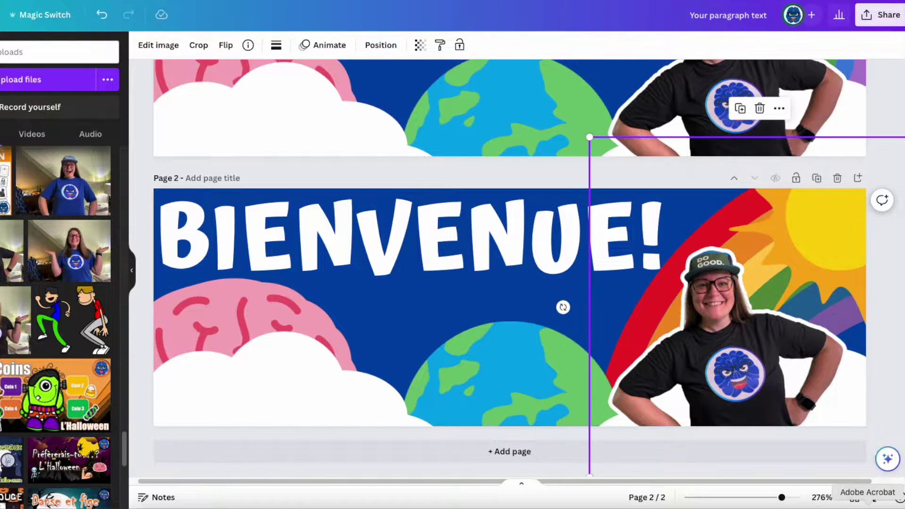
Try out a duplicate of page 1, undo it, and delete the page 2 variant with the plain rainbow
{"action": "mouse_move", "coordinate": [777, 498]}
{"action": "left_mouse_down"}
{"action": "mouse_move", "coordinate": [753, 498]}
{"action": "mouse_move", "coordinate": [762, 498]}
{"action": "left_mouse_up"}
{"action": "left_click_drag", "start_coordinate": [731, 422], "coordinate": [760, 450]}
{"action": "scroll", "coordinate": [864, 409], "scroll_direction": "up", "scroll_amount": 3}
{"action": "scroll", "coordinate": [848, 367], "scroll_direction": "up", "scroll_amount": 3}
{"action": "left_click", "coordinate": [791, 230]}
{"action": "left_click", "coordinate": [776, 81]}
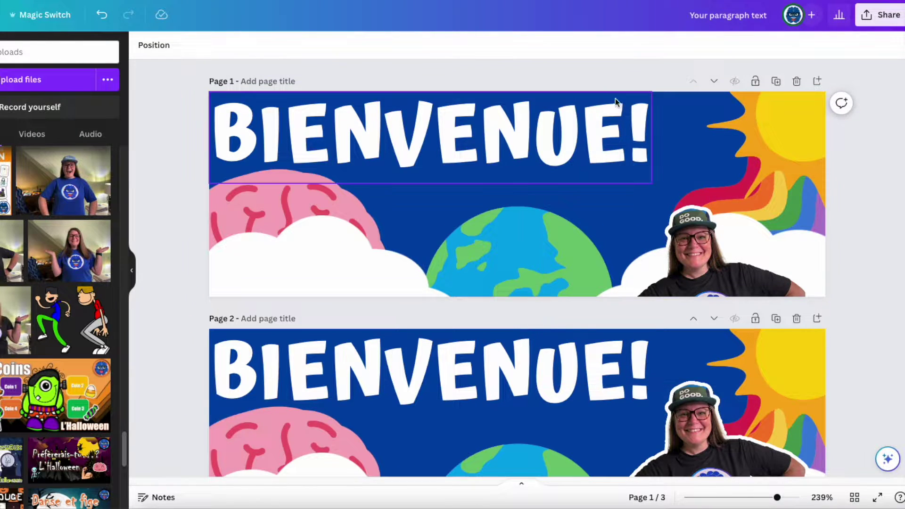
{"action": "left_click_drag", "start_coordinate": [616, 98], "coordinate": [596, 37]}
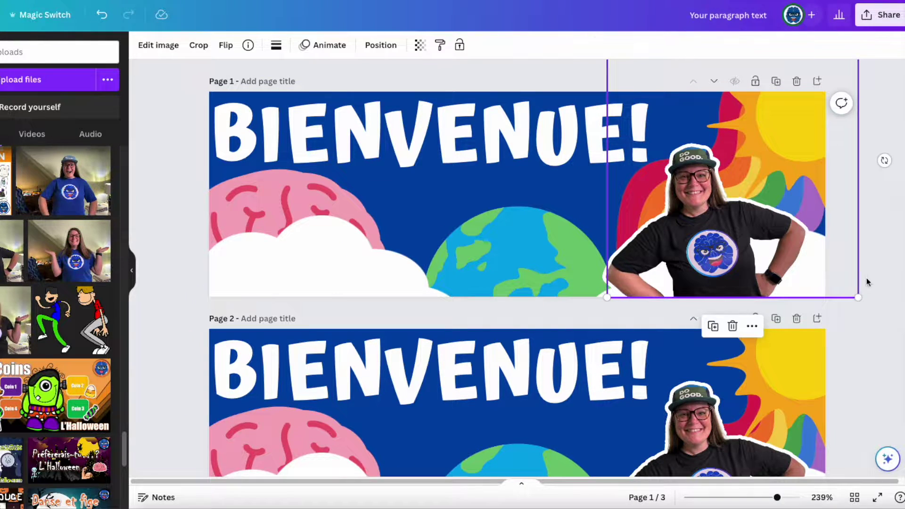
{"action": "key", "text": "ctrl+z"}
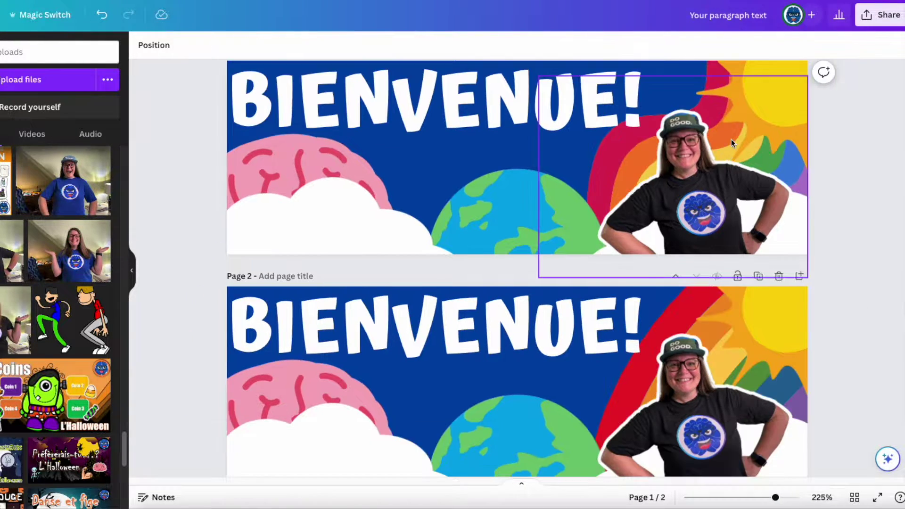
{"action": "left_click", "coordinate": [779, 276]}
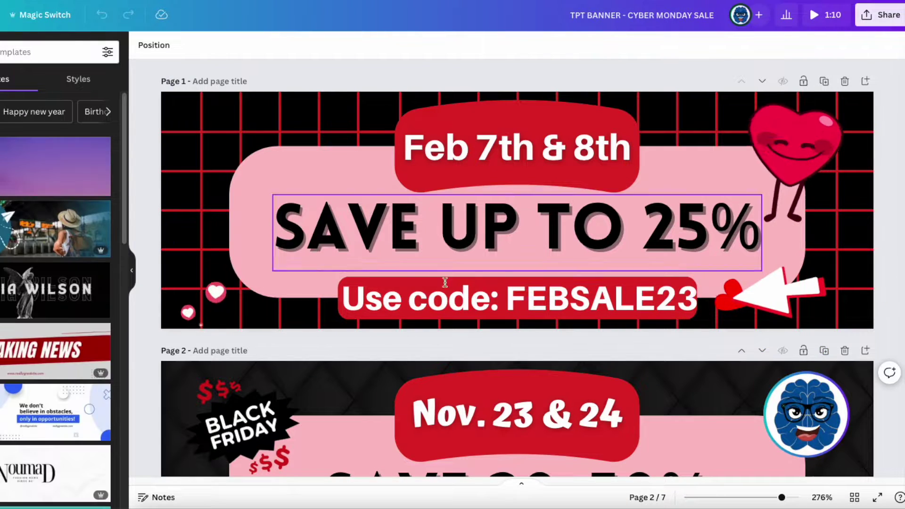
Look through the sale and feedback banners in the TPT BANNER - CYBER MONDAY SALE design for examples
{"action": "scroll", "coordinate": [619, 318], "scroll_direction": "down", "scroll_amount": 1}
{"action": "scroll", "coordinate": [618, 318], "scroll_direction": "down", "scroll_amount": 12}
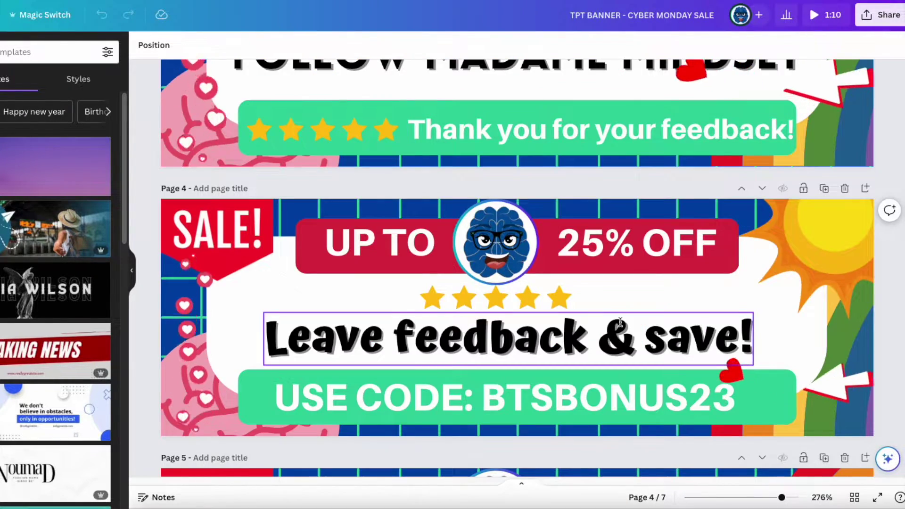
{"action": "scroll", "coordinate": [620, 322], "scroll_direction": "down", "scroll_amount": 5}
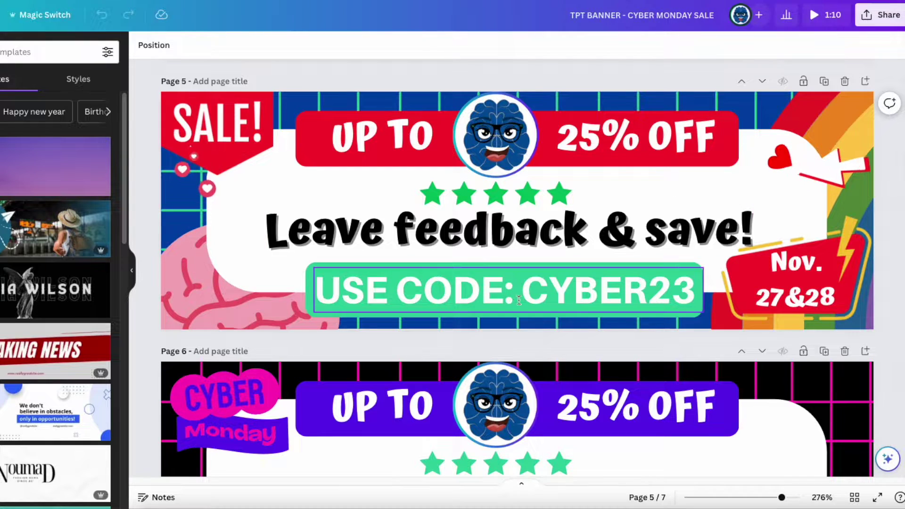
{"action": "scroll", "coordinate": [886, 349], "scroll_direction": "up", "scroll_amount": 2}
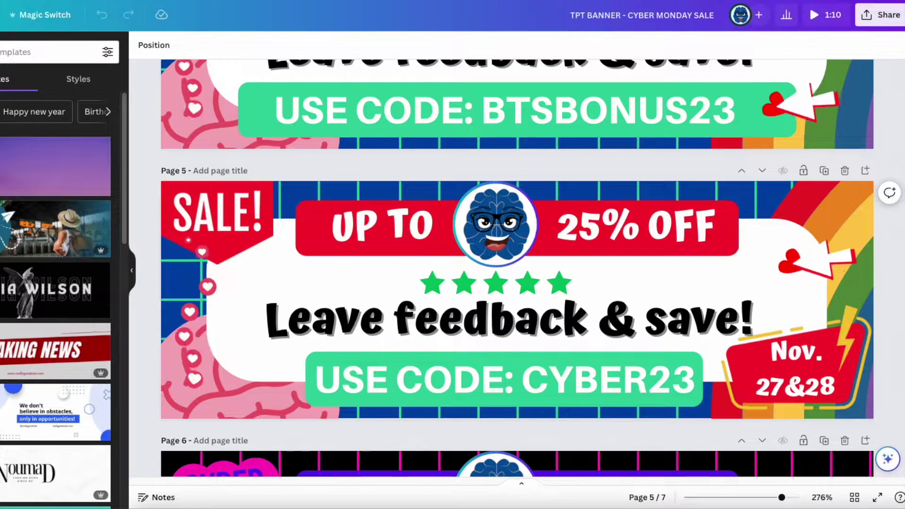
{"action": "scroll", "coordinate": [519, 269], "scroll_direction": "down", "scroll_amount": 10}
{"action": "scroll", "coordinate": [518, 268], "scroll_direction": "up", "scroll_amount": 15}
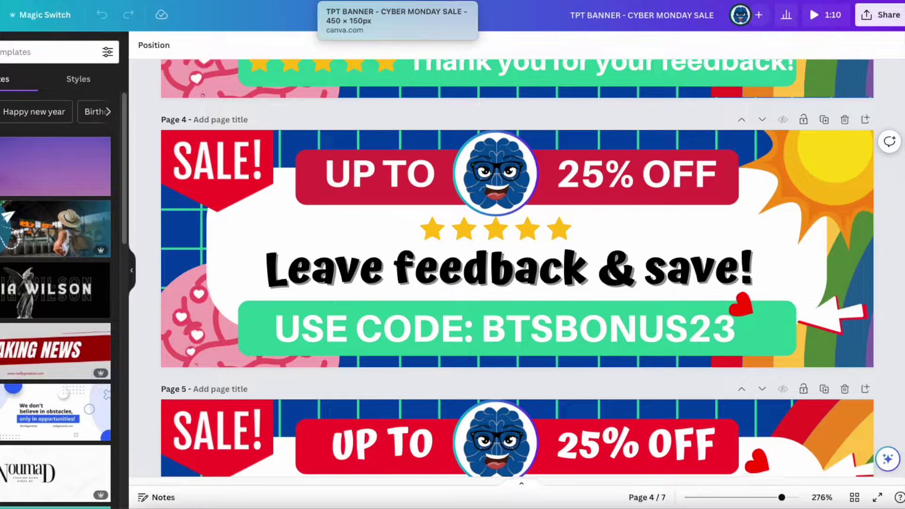
Switch to the SAVE BIG ON BUNDLES - cyber Monday design and examine the heading text on page 7
{"action": "left_click", "coordinate": [406, 1]}
{"action": "left_click", "coordinate": [515, 173]}
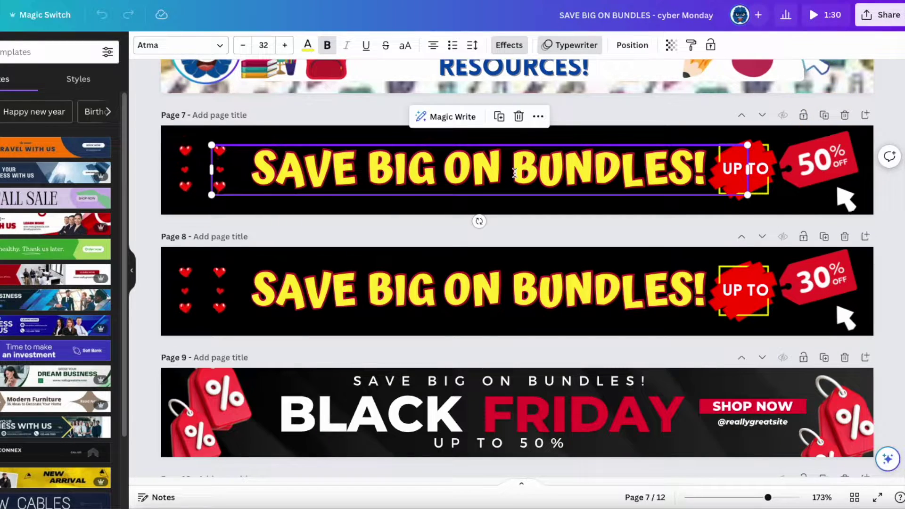
{"action": "left_click", "coordinate": [557, 168]}
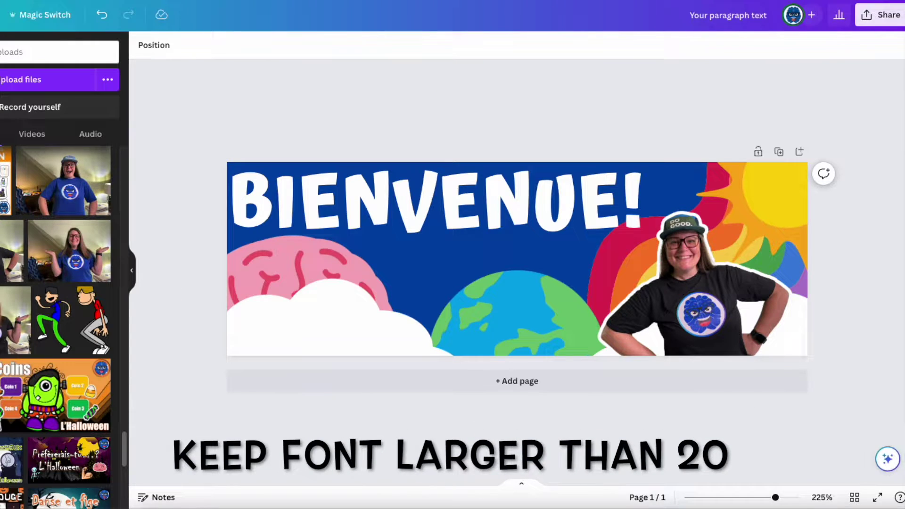
Add a "Chez Madame Mindset" text line below BIENVENUE! in the banner, shifted slightly to the right
{"action": "left_click", "coordinate": [509, 198]}
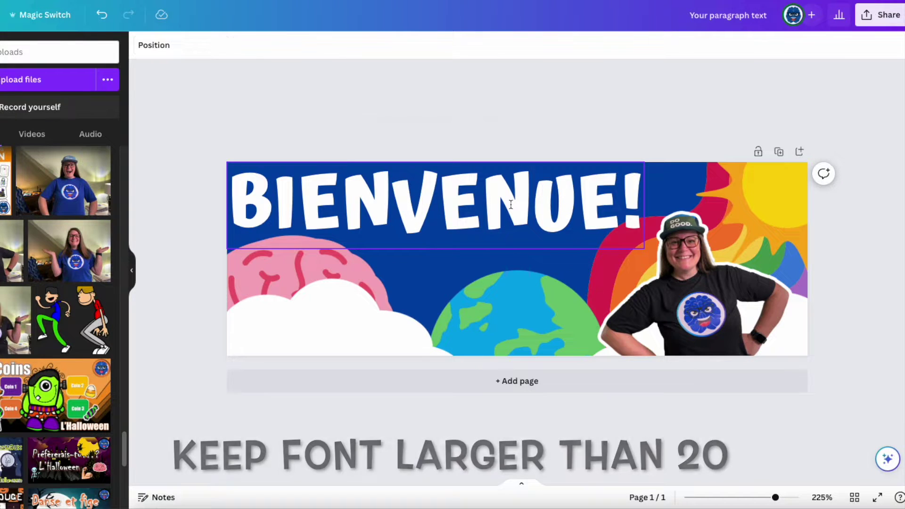
{"action": "left_click", "coordinate": [15, 74]}
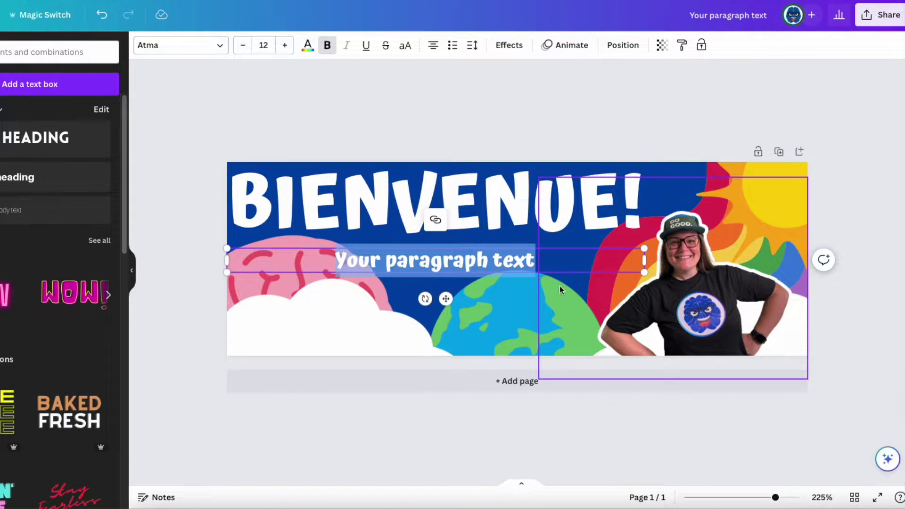
{"action": "left_click_drag", "start_coordinate": [442, 260], "coordinate": [493, 253]}
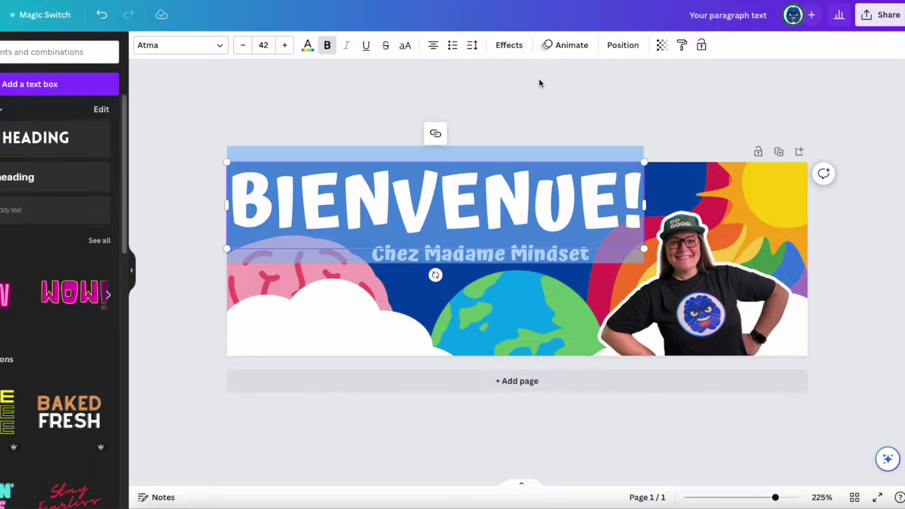
Apply the Outline text effect in black to BIENVENUE!, and apply Outline to the "Chez Madame Mindset" line
{"action": "left_click", "coordinate": [512, 46]}
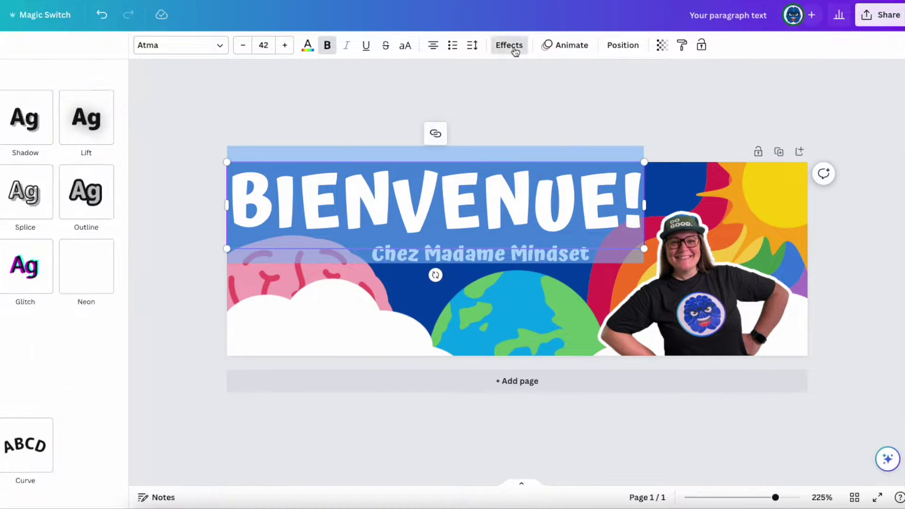
{"action": "left_click", "coordinate": [202, 206]}
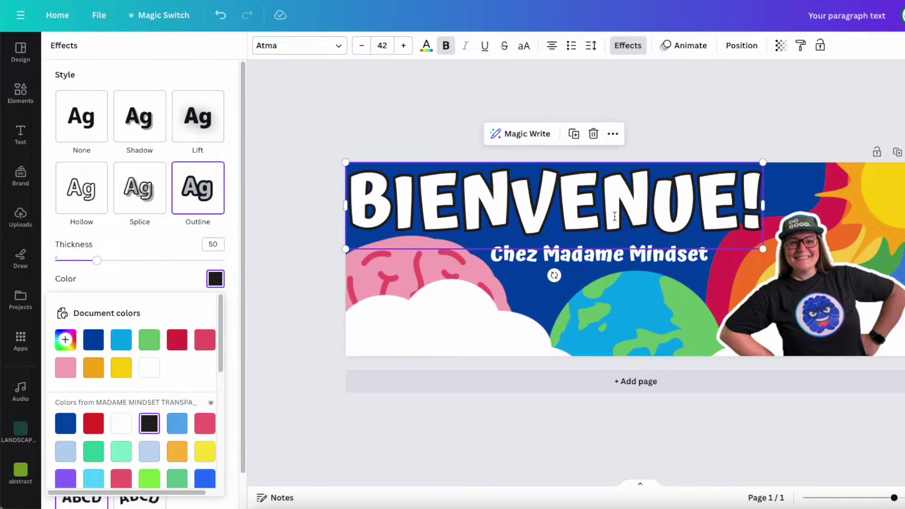
{"action": "double_click", "coordinate": [634, 252]}
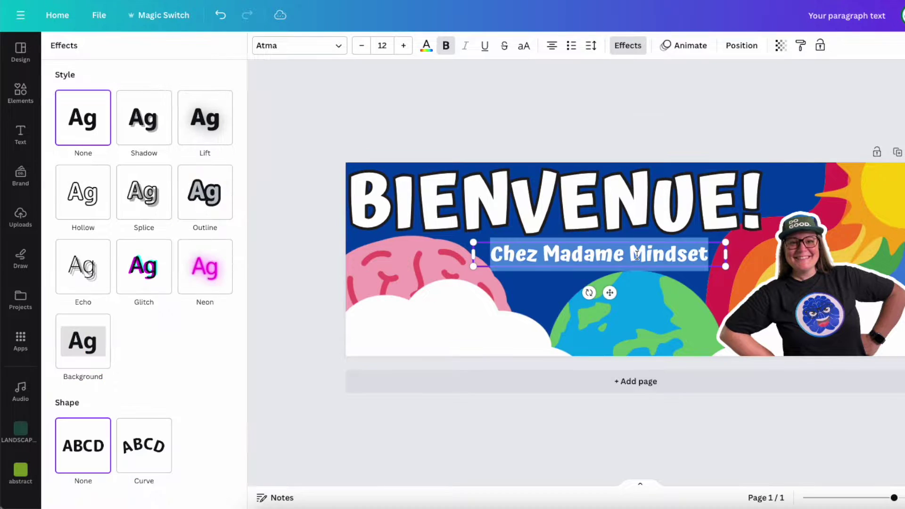
{"action": "left_click", "coordinate": [226, 197]}
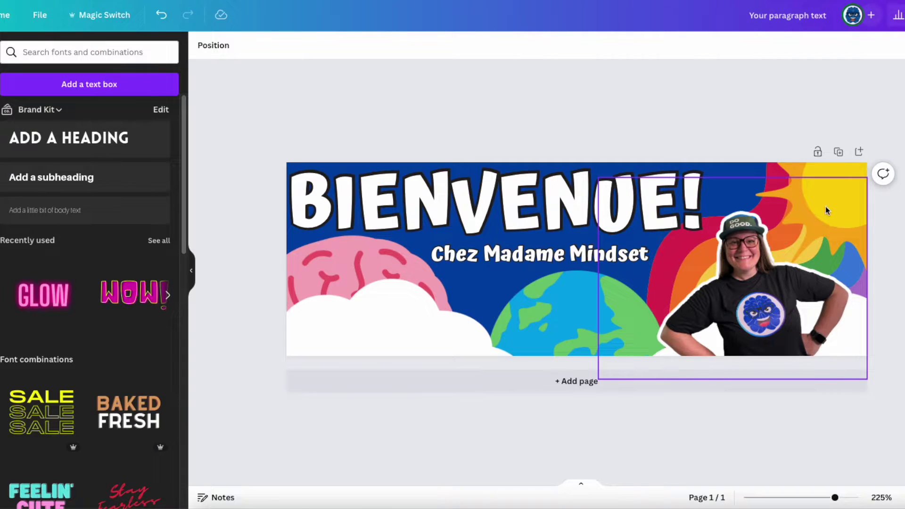
Duplicate the finished banner page and delete the cut-out photo of the woman from the copy
{"action": "left_click", "coordinate": [840, 152]}
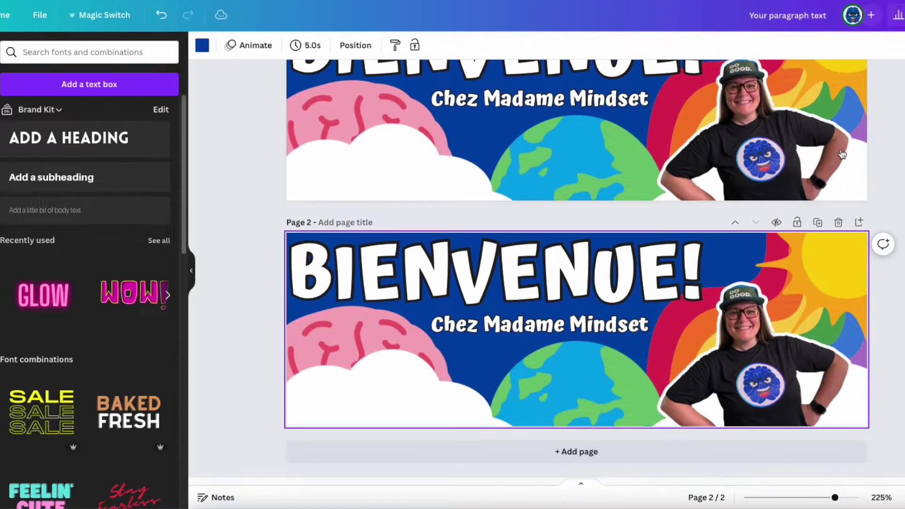
{"action": "left_click", "coordinate": [809, 303]}
{"action": "key", "text": "Delete"}
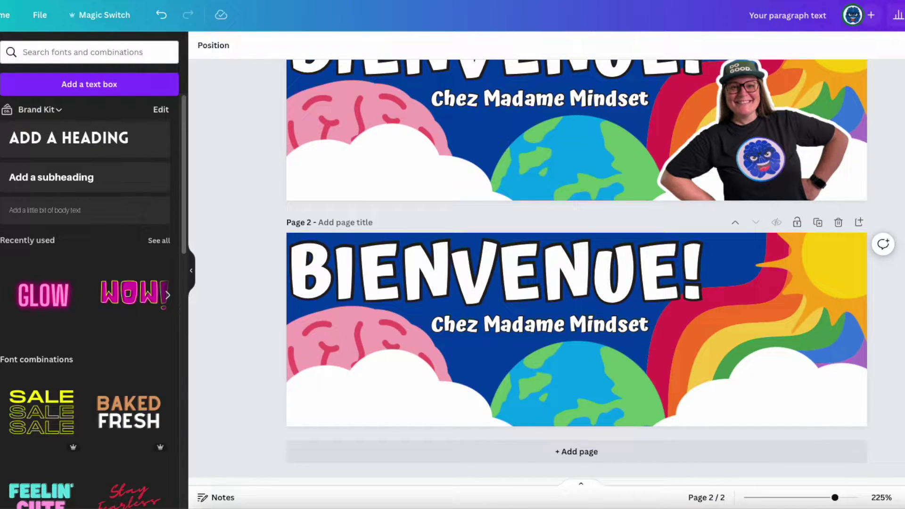
Add the uploaded photo of the woman covering her mouth to page 2's lower-left corner and remove its background
{"action": "left_click", "coordinate": [2, 212]}
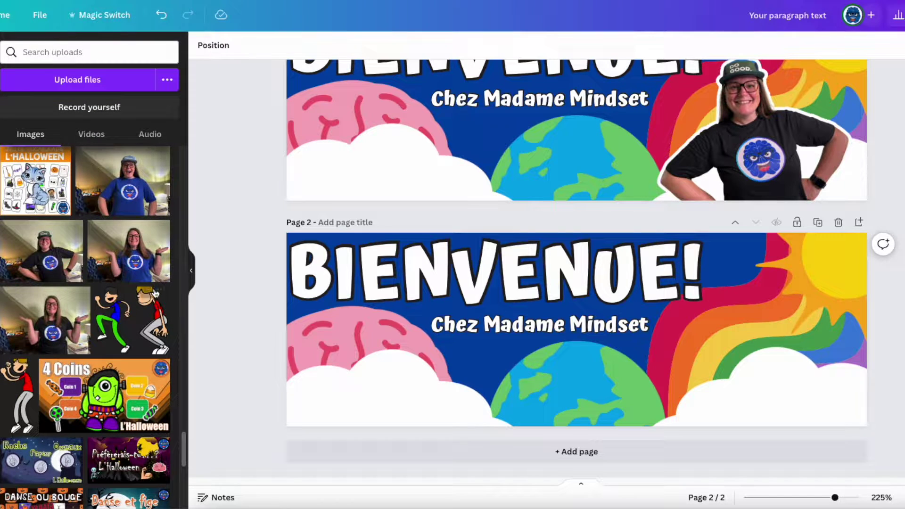
{"action": "scroll", "coordinate": [155, 293], "scroll_direction": "down", "scroll_amount": 6}
{"action": "scroll", "coordinate": [154, 293], "scroll_direction": "up", "scroll_amount": 10}
{"action": "left_click_drag", "start_coordinate": [129, 343], "coordinate": [642, 332]}
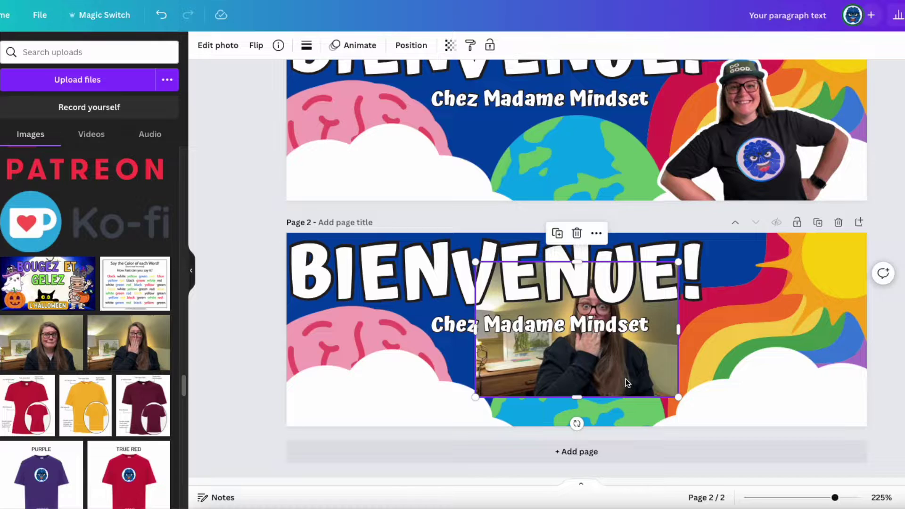
{"action": "left_click_drag", "start_coordinate": [626, 380], "coordinate": [437, 410]}
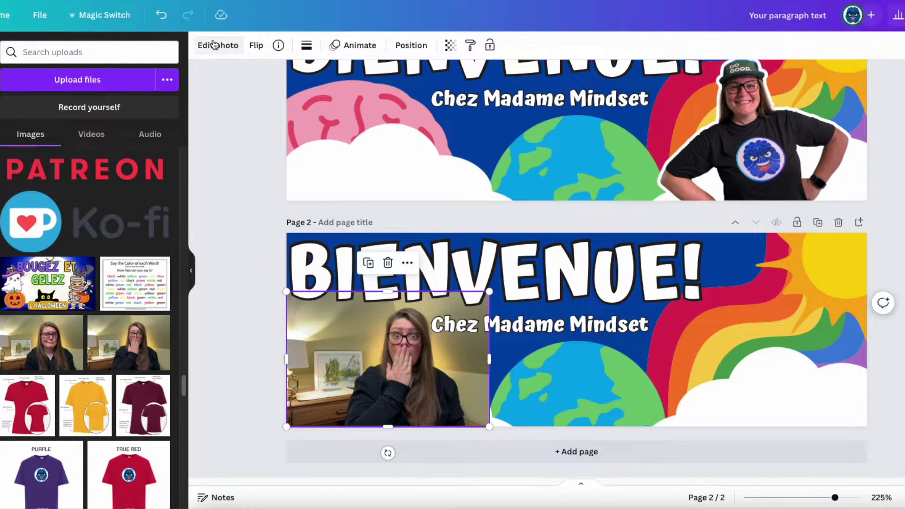
{"action": "left_click", "coordinate": [213, 43]}
{"action": "left_click", "coordinate": [29, 141]}
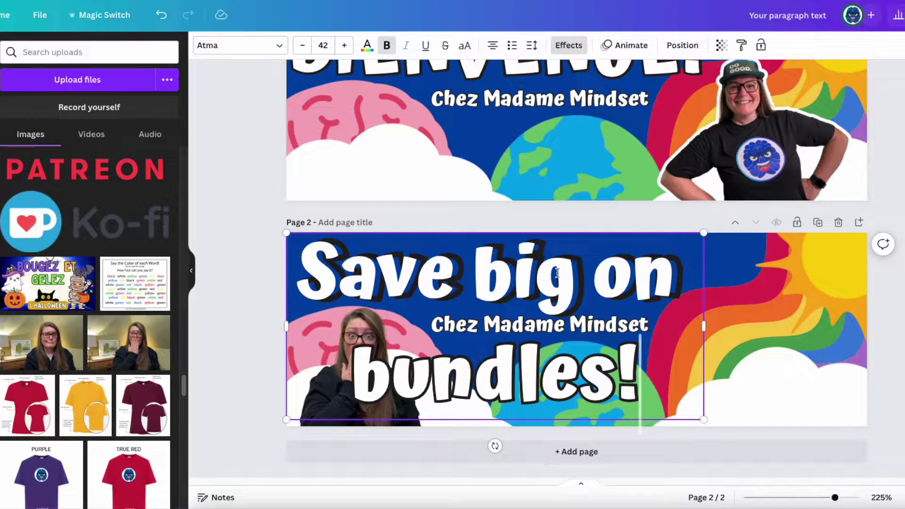
Fit page 2's new heading "Save big on bundles!" on one line across the banner, and move the cut-out photo to the center
{"action": "key", "text": "ctrl+a"}
{"action": "key", "text": "ctrl+shift+comma"}
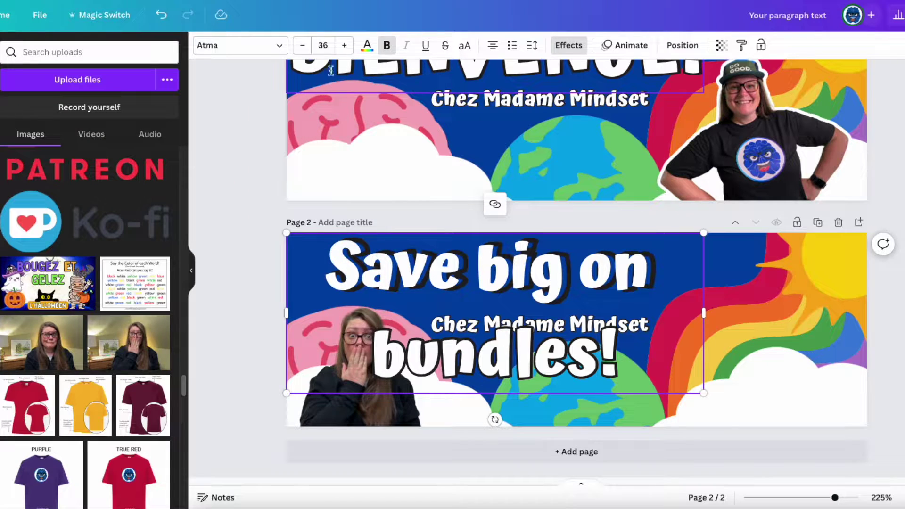
{"action": "left_click", "coordinate": [323, 44]}
{"action": "left_click", "coordinate": [344, 191]}
{"action": "left_click_drag", "start_coordinate": [705, 307], "coordinate": [867, 306]}
{"action": "left_click_drag", "start_coordinate": [431, 385], "coordinate": [580, 386]}
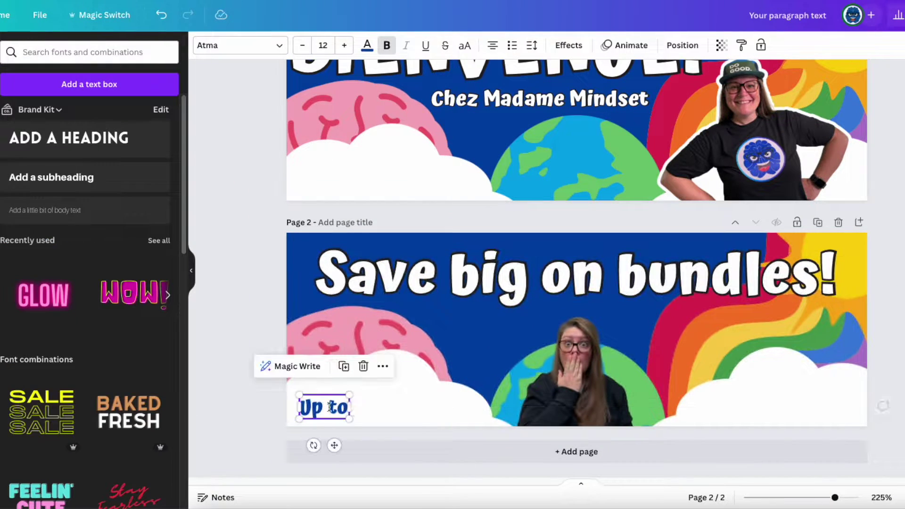
Search the graphics for "sale" and "30% off" to find a discount badge for the "Up to" text
{"action": "type", "text": "sale"}
{"action": "key", "text": "Return"}
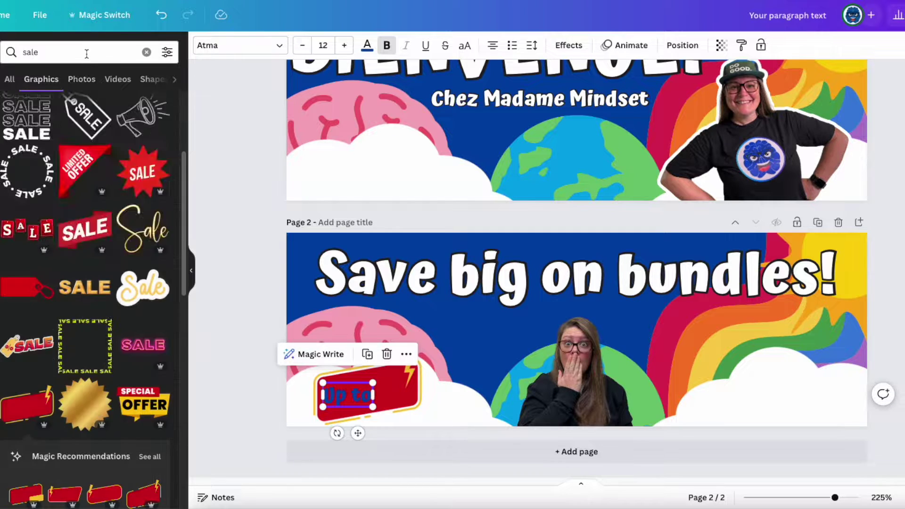
{"action": "type", "text": "30%"}
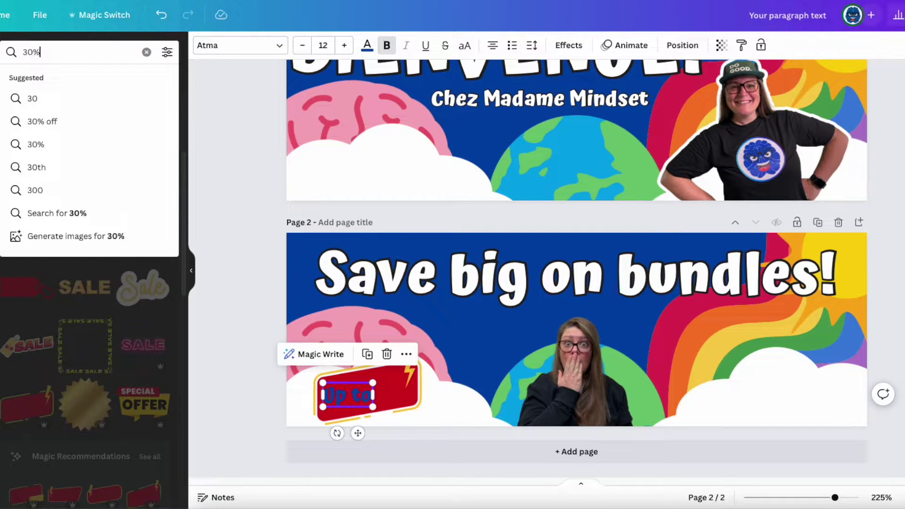
{"action": "type", "text": " off"}
{"action": "key", "text": "Return"}
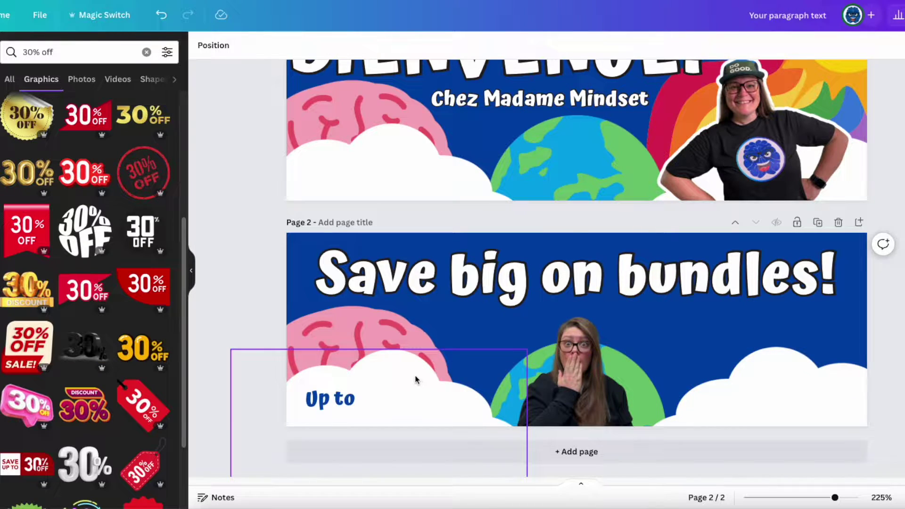
Delete both white clouds and the globe from page 2
{"action": "left_click", "coordinate": [416, 380]}
{"action": "key", "text": "Delete"}
{"action": "left_click", "coordinate": [788, 357]}
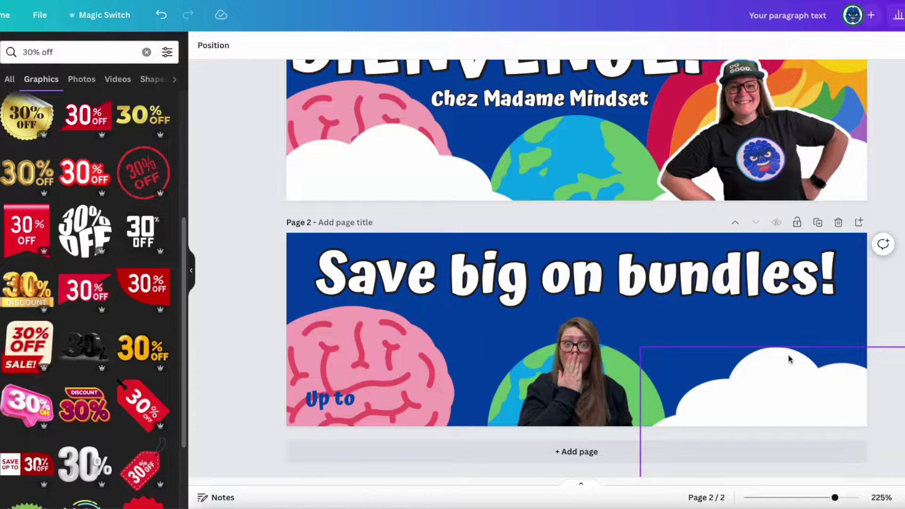
{"action": "key", "text": "Delete"}
{"action": "left_click", "coordinate": [656, 396]}
{"action": "key", "text": "Delete"}
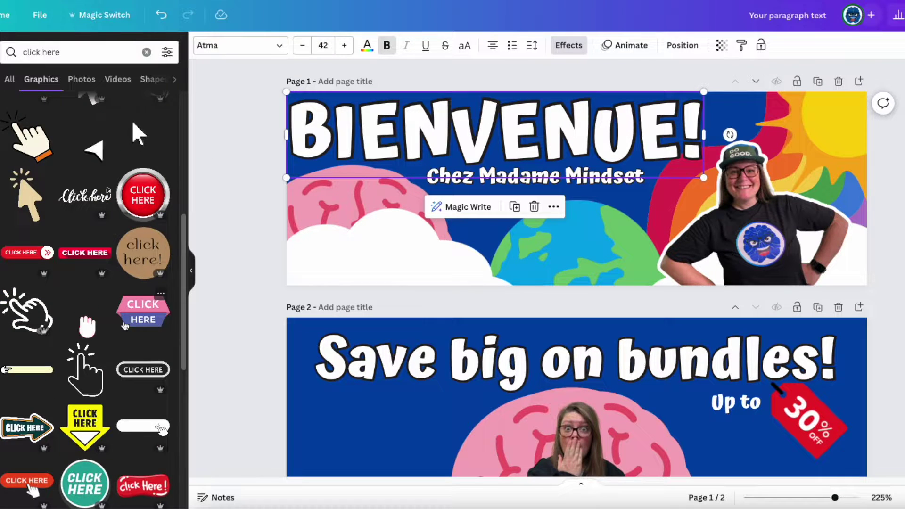
Add the white clicking-arrow graphic to page 2, flip it horizontally and place it below the "Up to" text
{"action": "scroll", "coordinate": [125, 326], "scroll_direction": "down", "scroll_amount": 5}
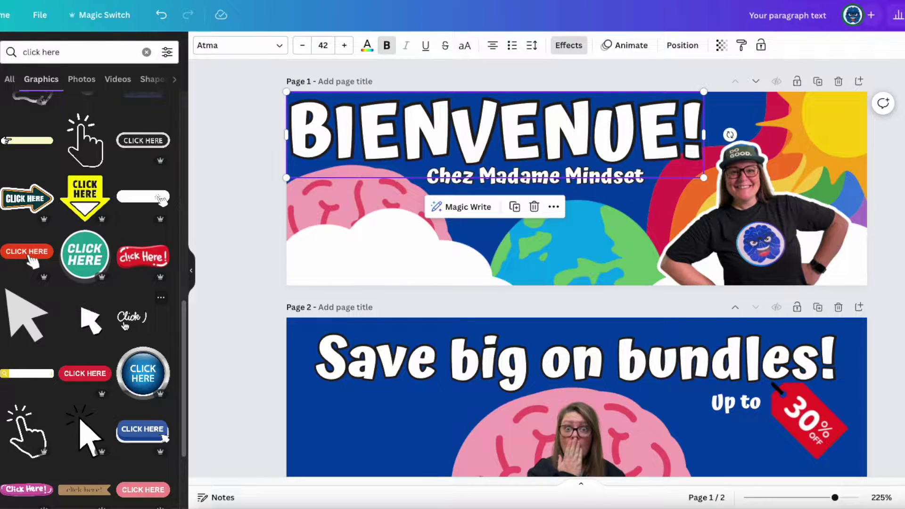
{"action": "scroll", "coordinate": [238, 330], "scroll_direction": "down", "scroll_amount": 2}
{"action": "left_click", "coordinate": [238, 329]}
{"action": "left_click_drag", "start_coordinate": [86, 264], "coordinate": [375, 356]}
{"action": "left_click", "coordinate": [234, 46]}
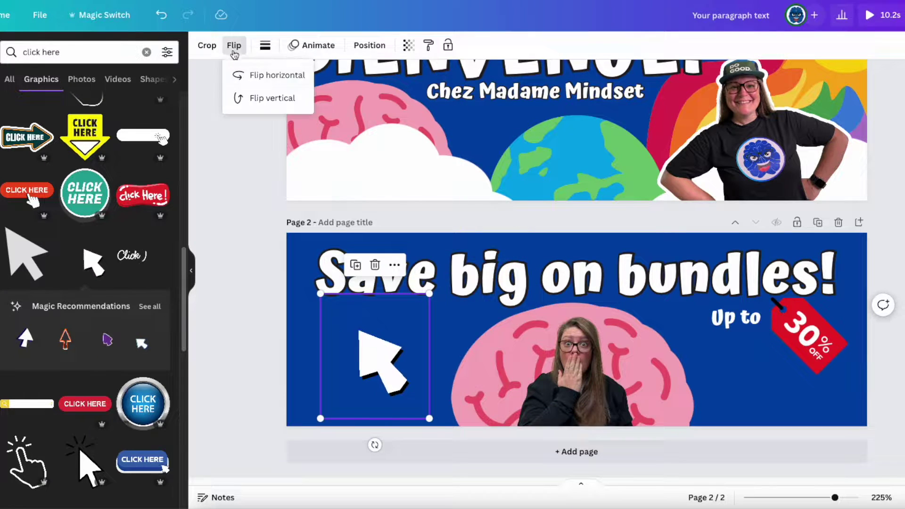
{"action": "left_click", "coordinate": [234, 46]}
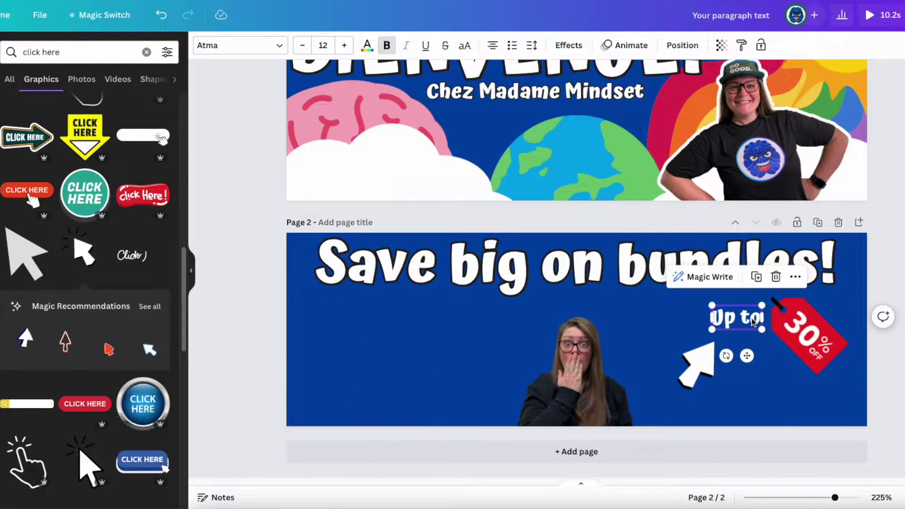
Duplicate the "Up to" text below the discount tag, change the copy to "Click here" and position the white arrow above it
{"action": "key", "text": "ctrl+d"}
{"action": "left_click_drag", "start_coordinate": [752, 330], "coordinate": [773, 411]}
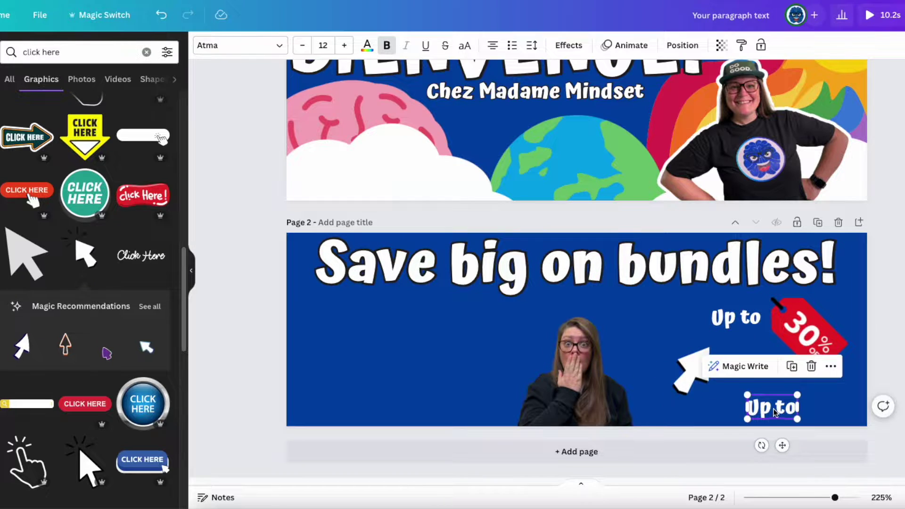
{"action": "type", "text": "Click here"}
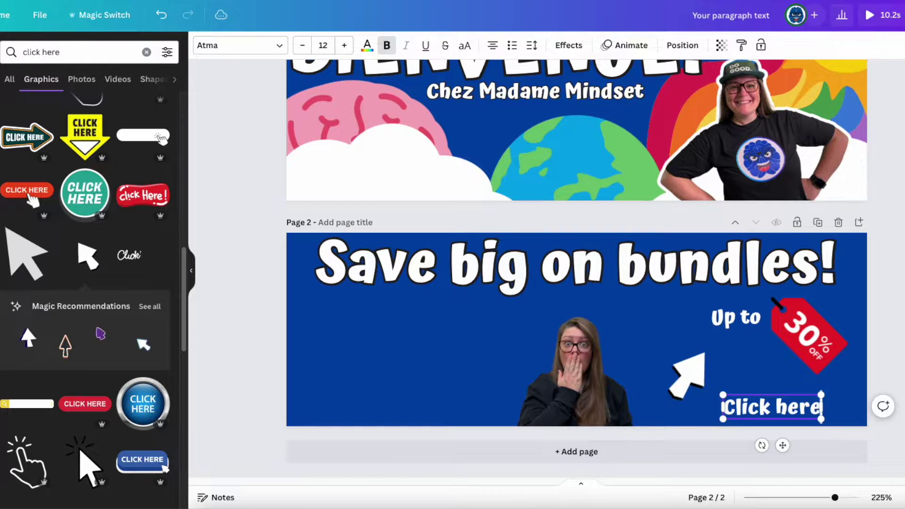
{"action": "left_click_drag", "start_coordinate": [688, 375], "coordinate": [697, 364]}
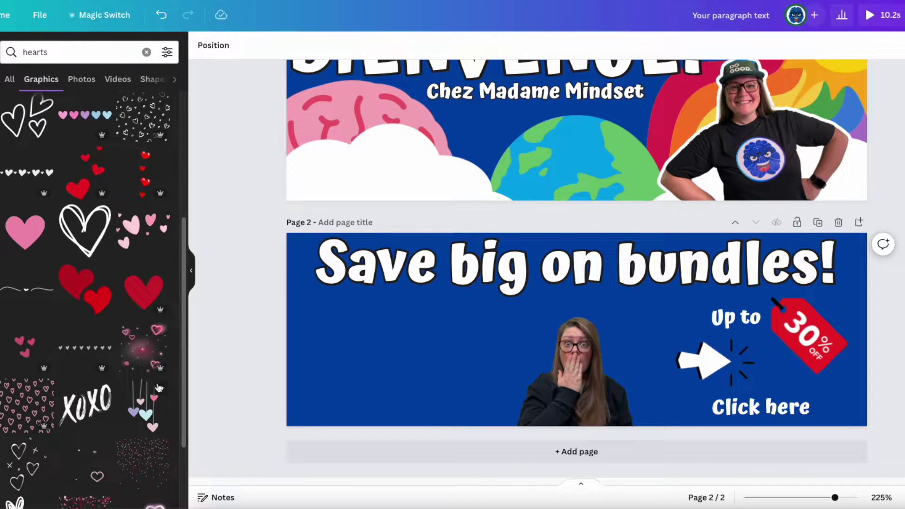
Find the floating hearts sticker in the "hearts" graphics results and place it along page 2's left edge
{"action": "scroll", "coordinate": [159, 388], "scroll_direction": "down", "scroll_amount": 10}
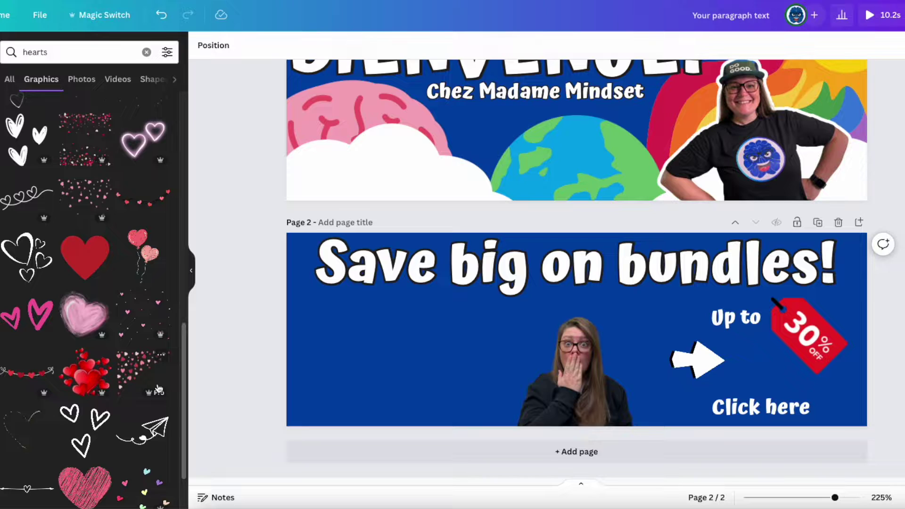
{"action": "scroll", "coordinate": [158, 389], "scroll_direction": "down", "scroll_amount": 6}
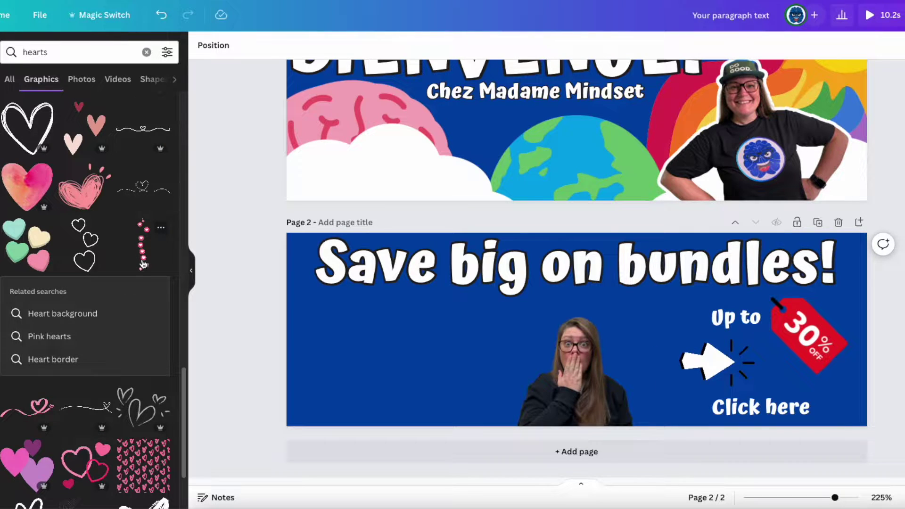
{"action": "left_click", "coordinate": [142, 264]}
{"action": "left_click_drag", "start_coordinate": [583, 341], "coordinate": [321, 372]}
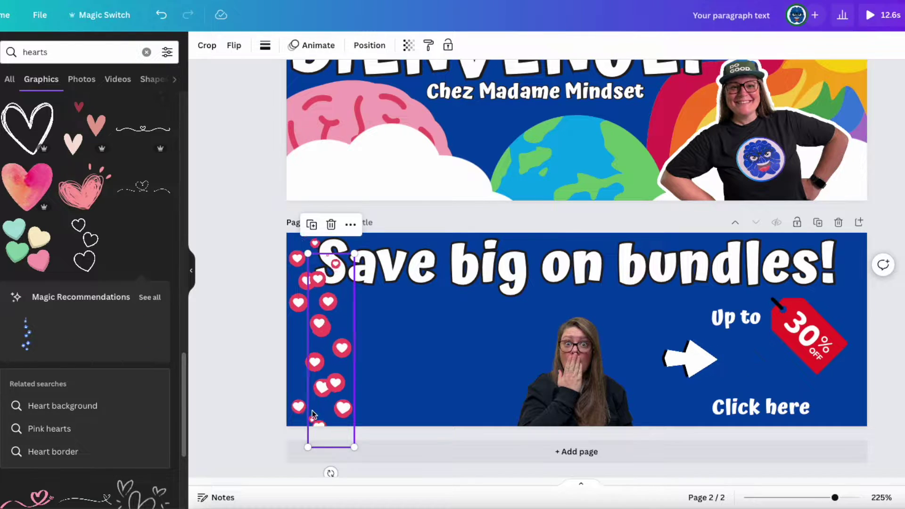
Bring page 2's "Save big on bundles!" heading forward in the layer order
{"action": "right_click", "coordinate": [746, 264]}
{"action": "mouse_move", "coordinate": [813, 312]}
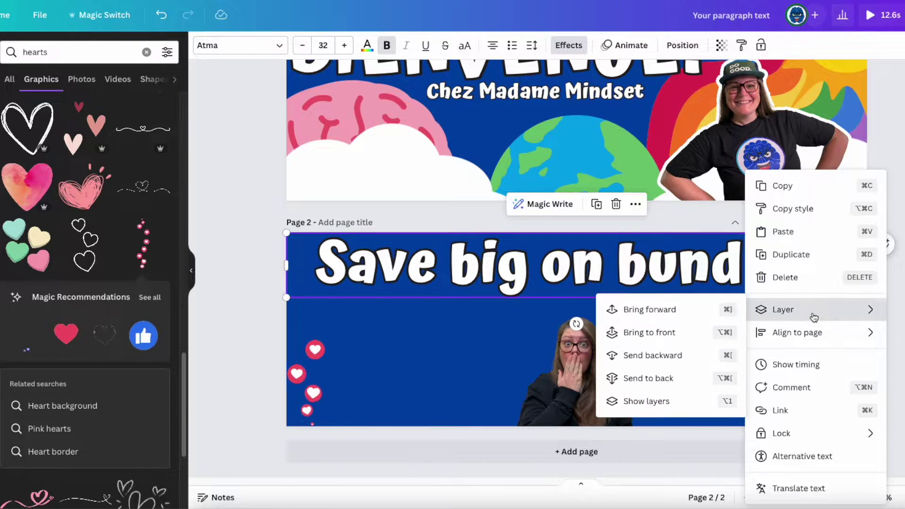
{"action": "left_click", "coordinate": [655, 309]}
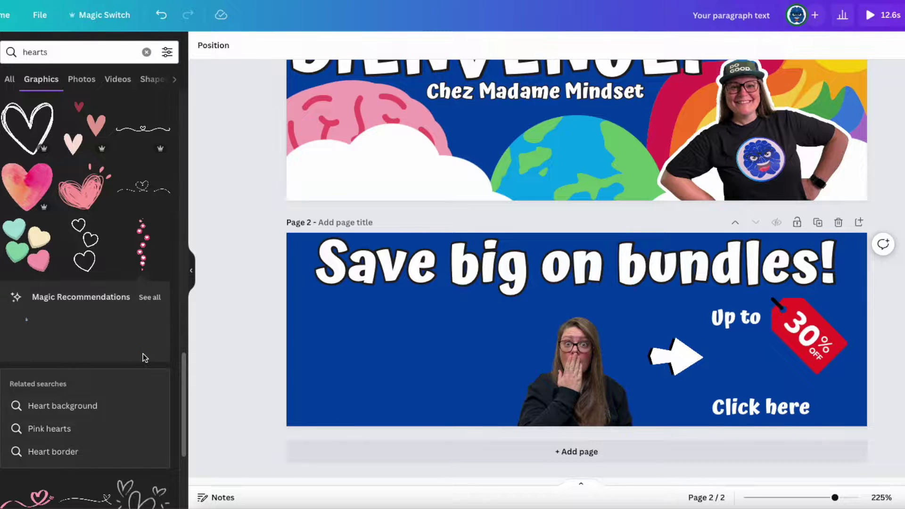
Add the blue Follow sticker and a narrowed "for updates" text box to page 1's lower-left corner
{"action": "left_click", "coordinate": [150, 297]}
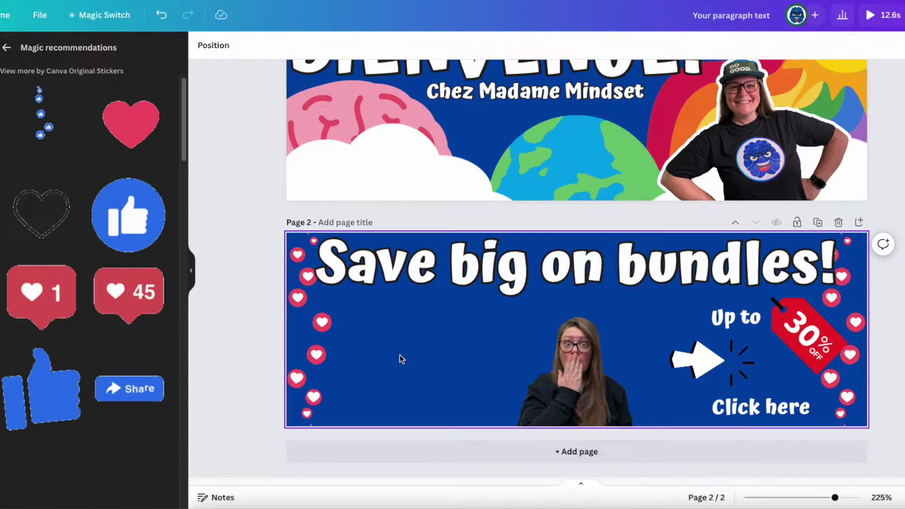
{"action": "scroll", "coordinate": [400, 358], "scroll_direction": "up", "scroll_amount": 2}
{"action": "left_click", "coordinate": [492, 220]}
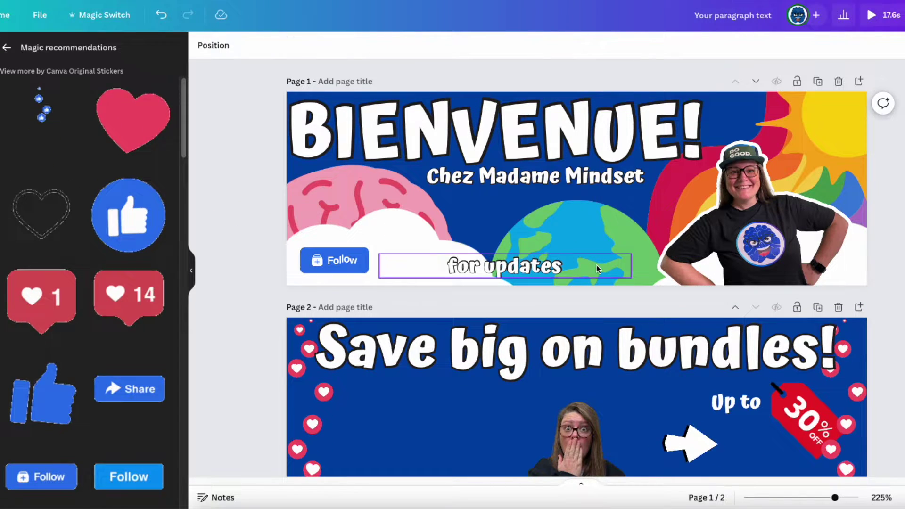
{"action": "left_click", "coordinate": [629, 264]}
{"action": "left_click_drag", "start_coordinate": [632, 268], "coordinate": [499, 265]}
{"action": "left_click", "coordinate": [332, 261]}
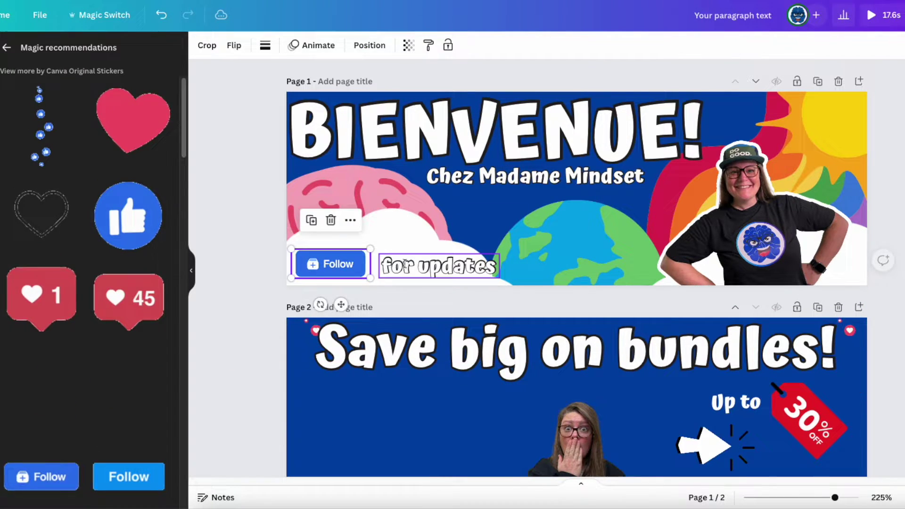
Place the "for updates" text beside the Follow sticker on page 1 and recolor it dark blue
{"action": "left_click", "coordinate": [436, 267]}
{"action": "left_click_drag", "start_coordinate": [436, 266], "coordinate": [432, 268]}
{"action": "double_click", "coordinate": [432, 267]}
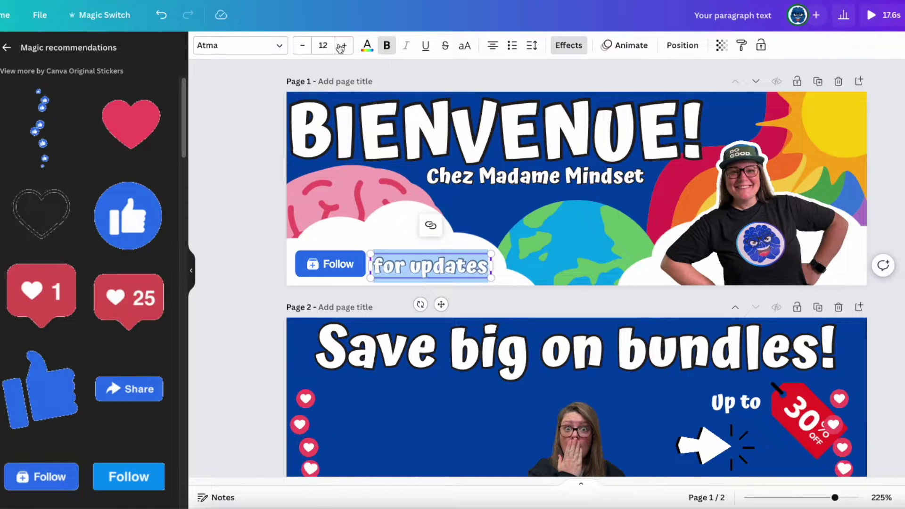
{"action": "left_click", "coordinate": [367, 46]}
{"action": "left_click", "coordinate": [257, 114]}
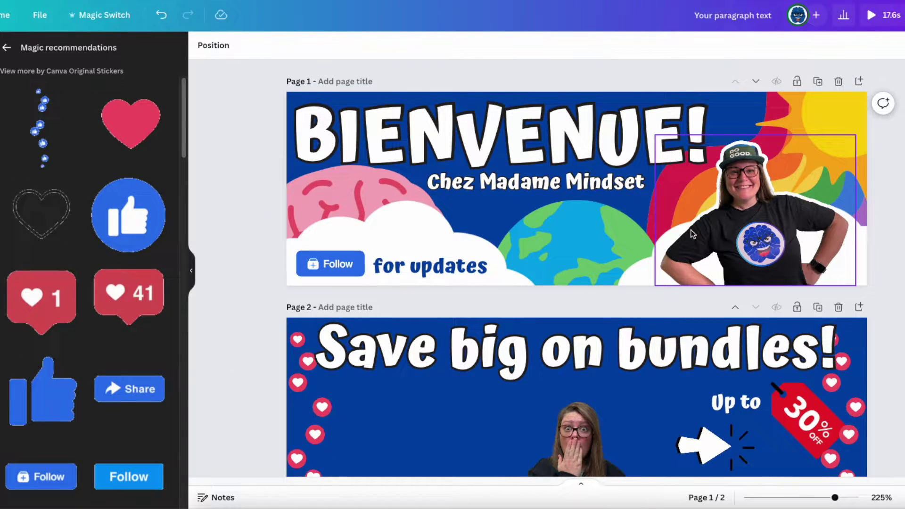
Adjust the white cloud behind the woman in page 1's lower-right corner
{"action": "left_click", "coordinate": [859, 278]}
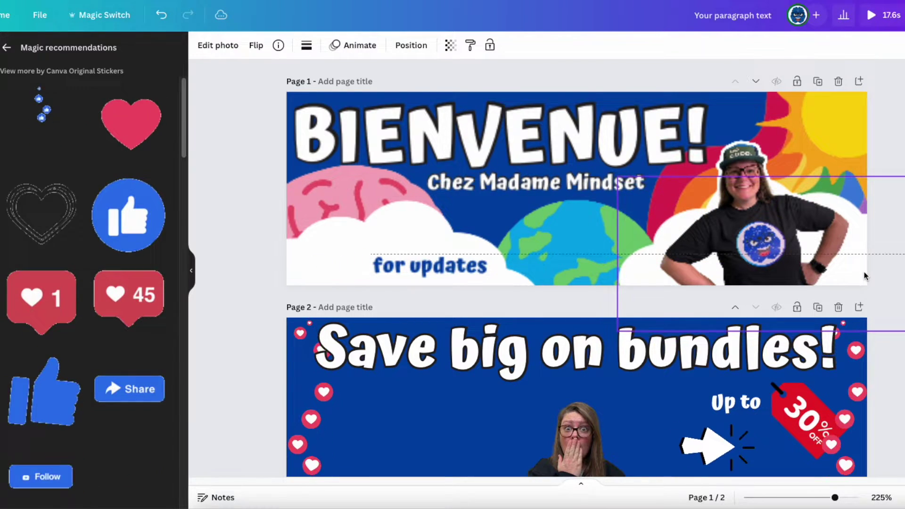
{"action": "left_click", "coordinate": [893, 263]}
{"action": "left_click", "coordinate": [861, 282]}
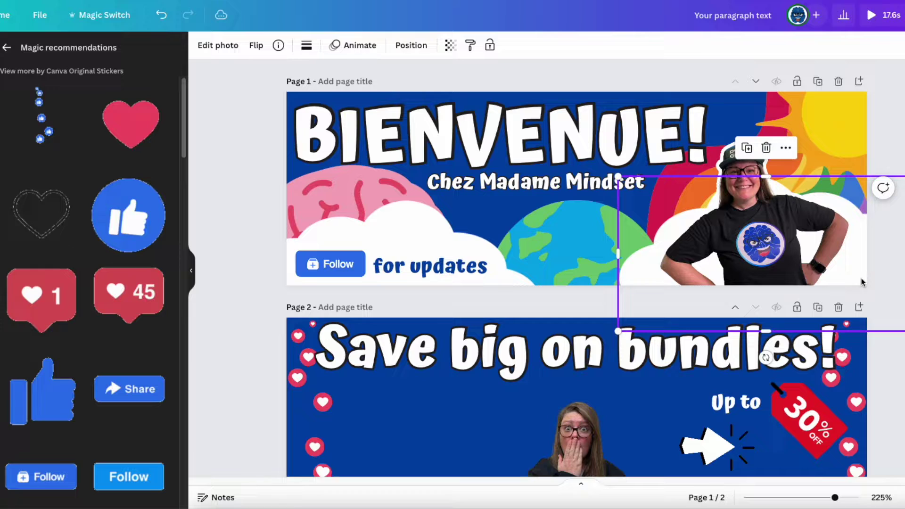
{"action": "left_click", "coordinate": [260, 45]}
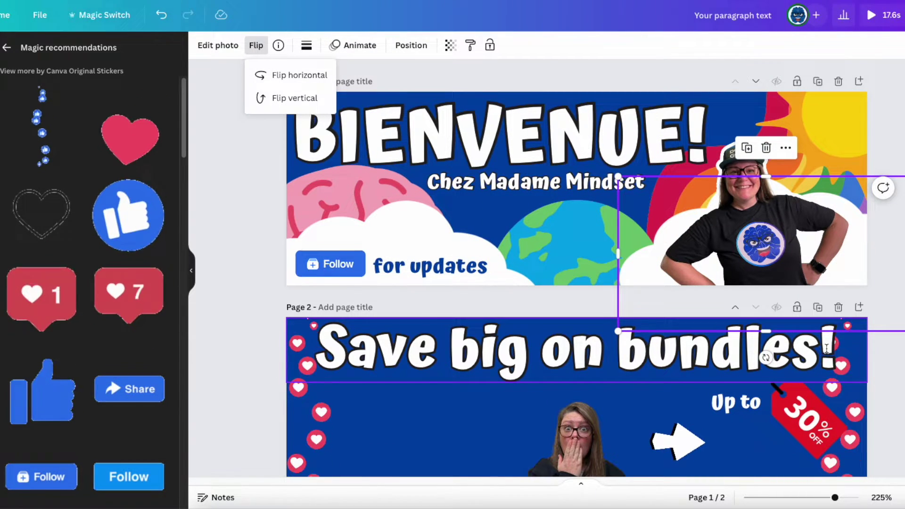
{"action": "left_click_drag", "start_coordinate": [765, 361], "coordinate": [393, 383]}
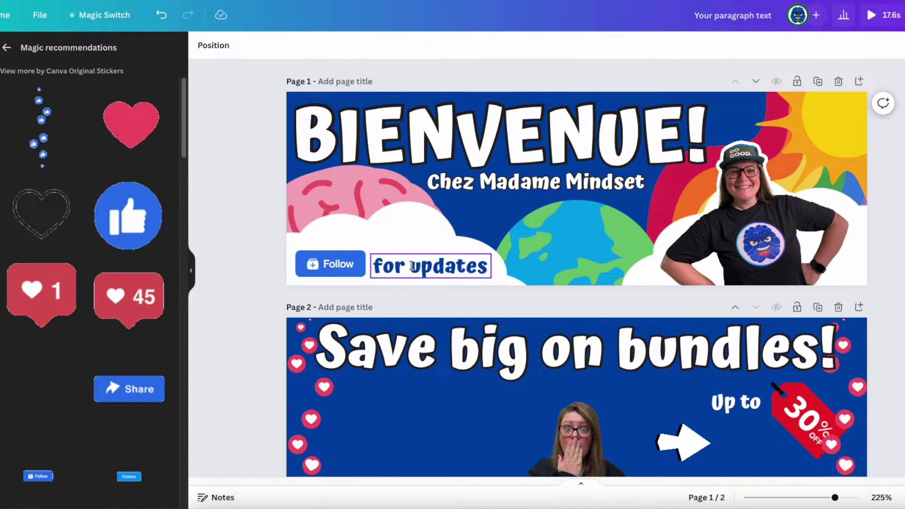
Try a smiling red heart sticker, found through graphics similar to a "dancing heart" result, near page 2's lower-left corner
{"action": "scroll", "coordinate": [471, 269], "scroll_direction": "down", "scroll_amount": 2}
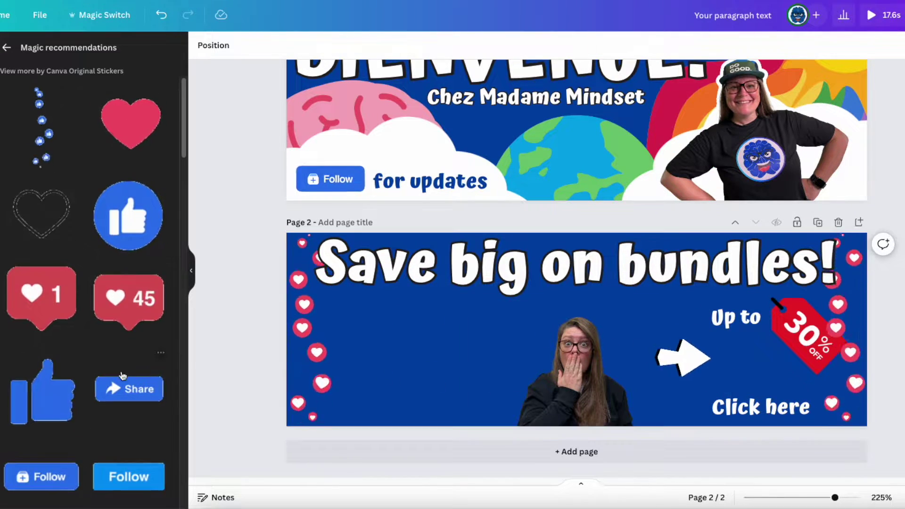
{"action": "left_click", "coordinate": [7, 47]}
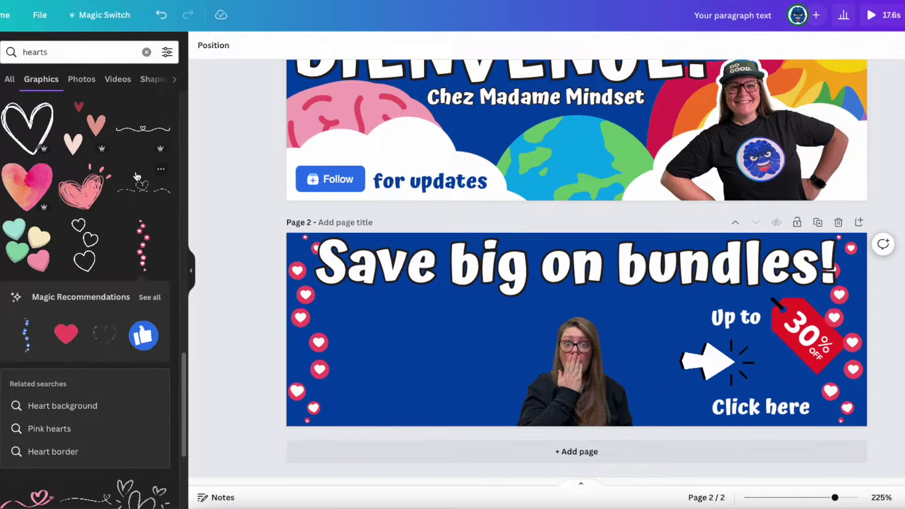
{"action": "scroll", "coordinate": [136, 177], "scroll_direction": "down", "scroll_amount": 15}
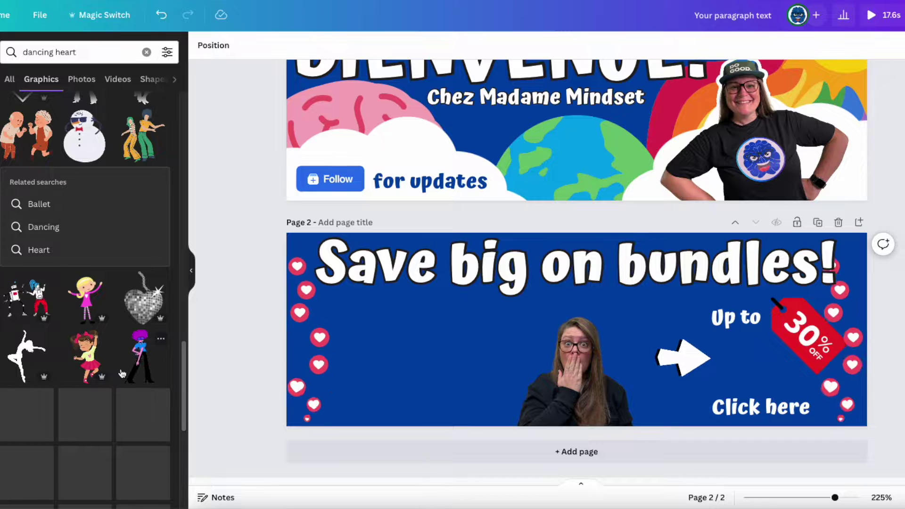
{"action": "scroll", "coordinate": [121, 373], "scroll_direction": "down", "scroll_amount": 5}
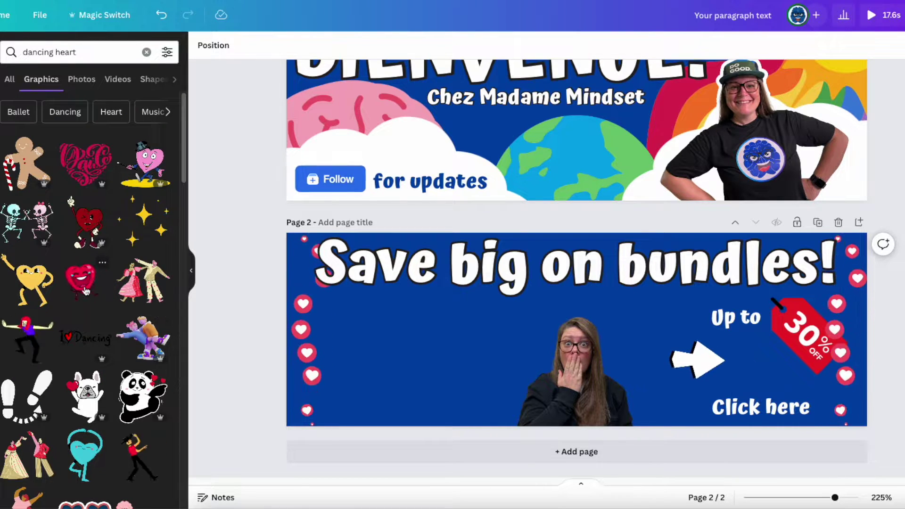
{"action": "left_click", "coordinate": [103, 266]}
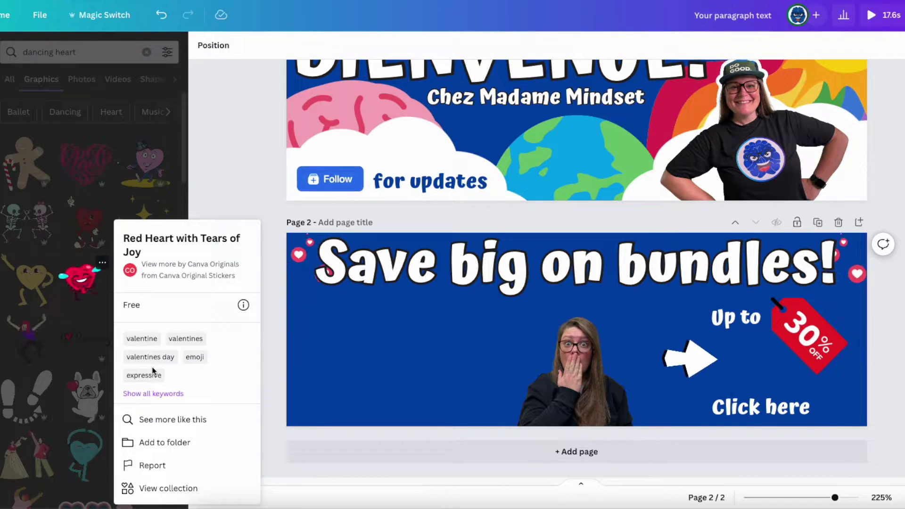
{"action": "left_click", "coordinate": [184, 425]}
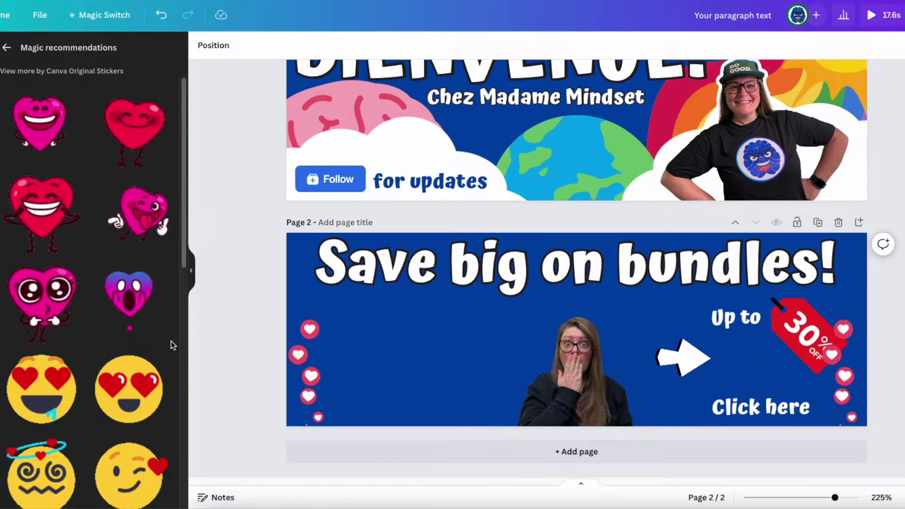
{"action": "left_click_drag", "start_coordinate": [42, 221], "coordinate": [381, 393]}
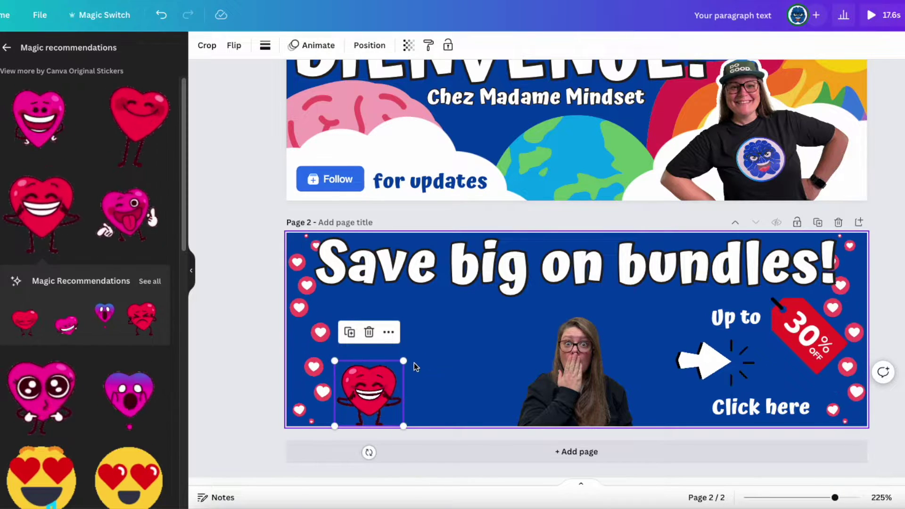
{"action": "key", "text": "Delete"}
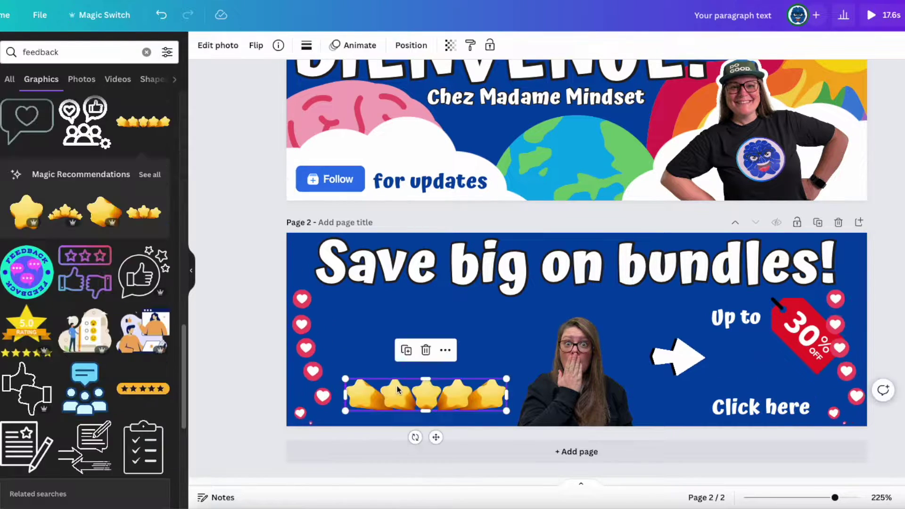
Try the gold five-star row and the "5.0 Rating" star graphic on page 2 and remove both
{"action": "key", "text": "Delete"}
{"action": "left_click_drag", "start_coordinate": [26, 335], "coordinate": [475, 358]}
{"action": "key", "text": "Delete"}
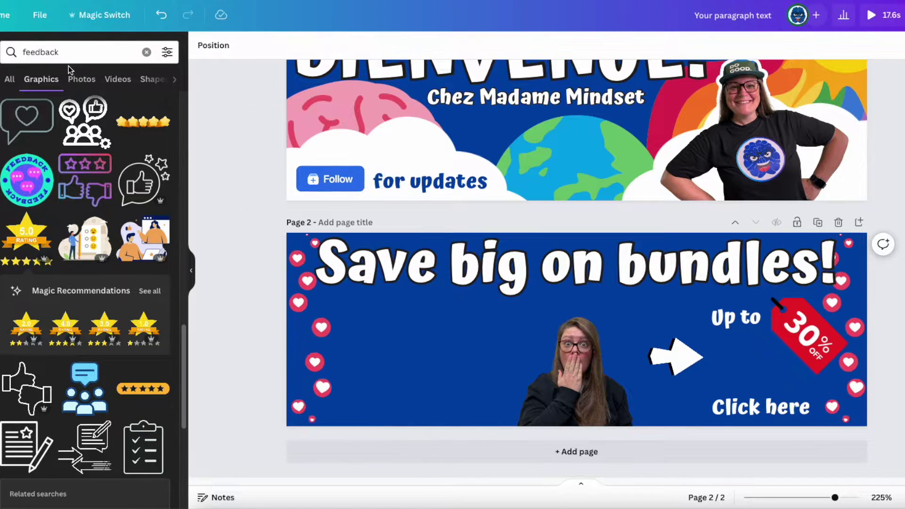
Search the graphics for "heart" and add a large red heart beside the woman's photo on page 2
{"action": "left_click", "coordinate": [70, 51]}
{"action": "type", "text": "heart"}
{"action": "key", "text": "Return"}
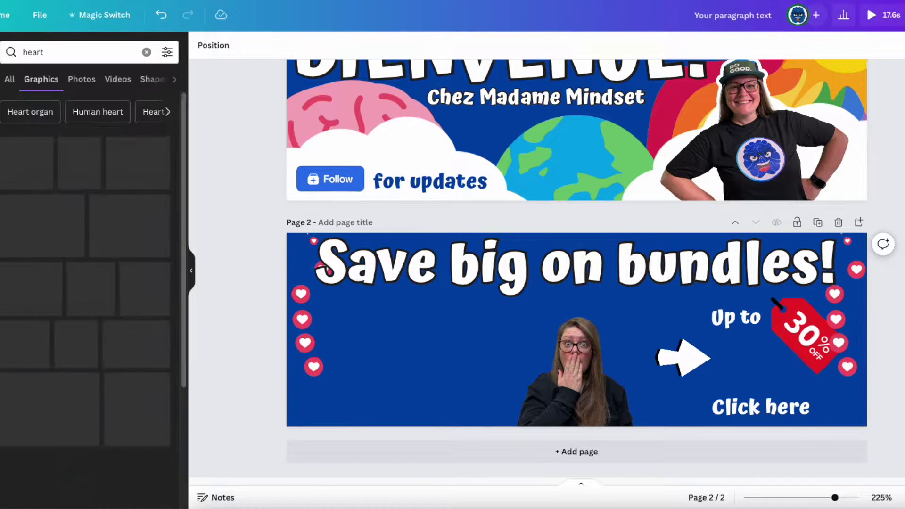
Search the graphics for "banner" and place a white ribbon banner across the lower part of page 2's red heart
{"action": "left_click", "coordinate": [12, 50]}
{"action": "key", "text": "BackSpace"}
{"action": "type", "text": "banner"}
{"action": "key", "text": "Return"}
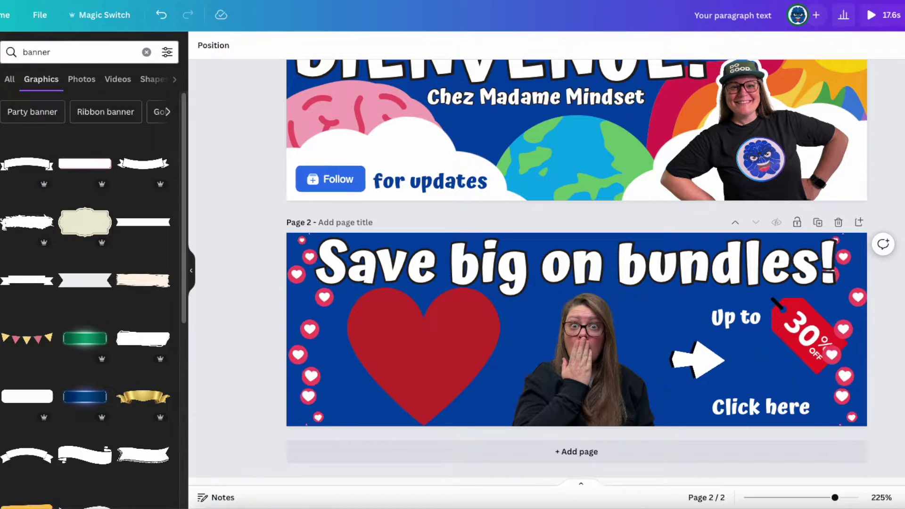
{"action": "left_click", "coordinate": [27, 281]}
{"action": "left_click_drag", "start_coordinate": [646, 318], "coordinate": [505, 385]}
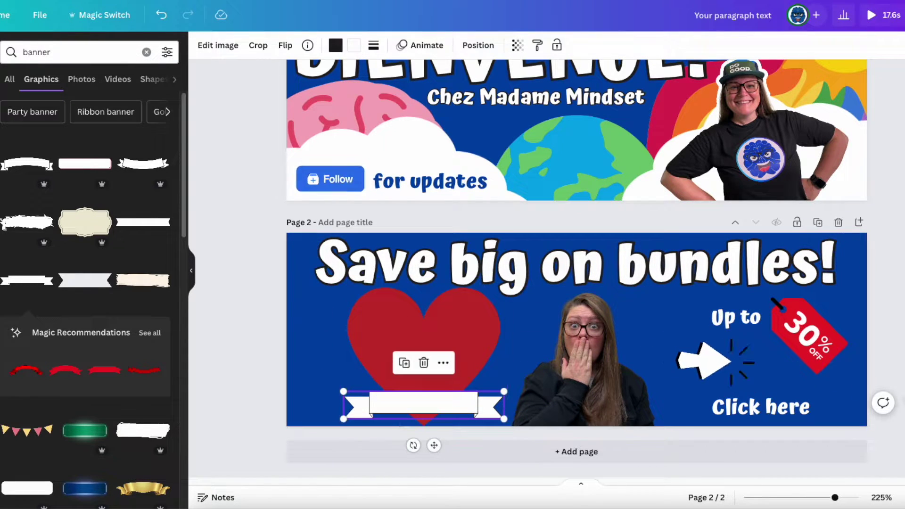
Search the graphics for "feedback" and add the row of five light gray stars over page 2's red heart
{"action": "type", "text": "fee"}
{"action": "type", "text": "dbacl"}
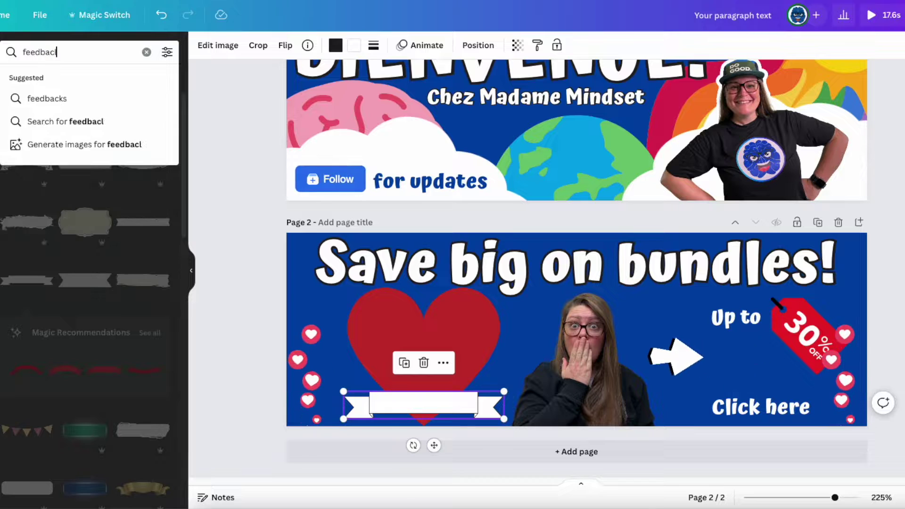
{"action": "key", "text": "BackSpace"}
{"action": "type", "text": "k"}
{"action": "key", "text": "Return"}
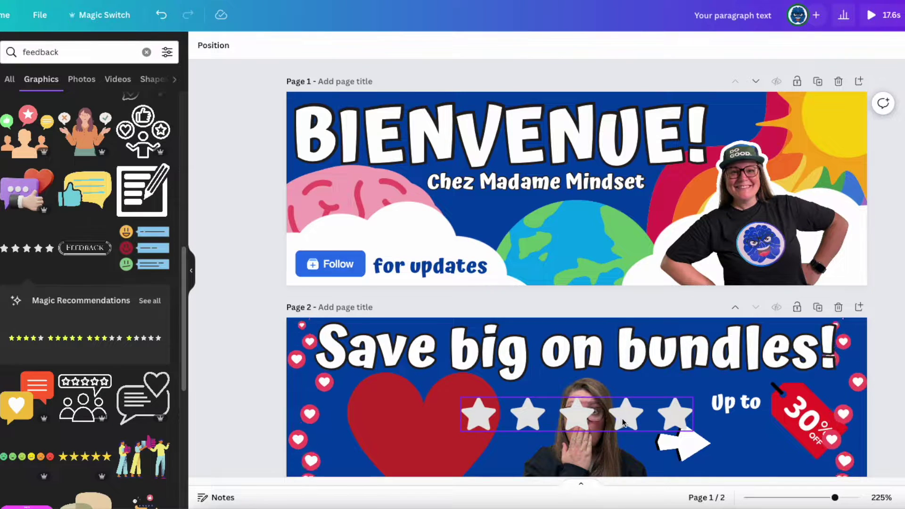
{"action": "left_click", "coordinate": [26, 248]}
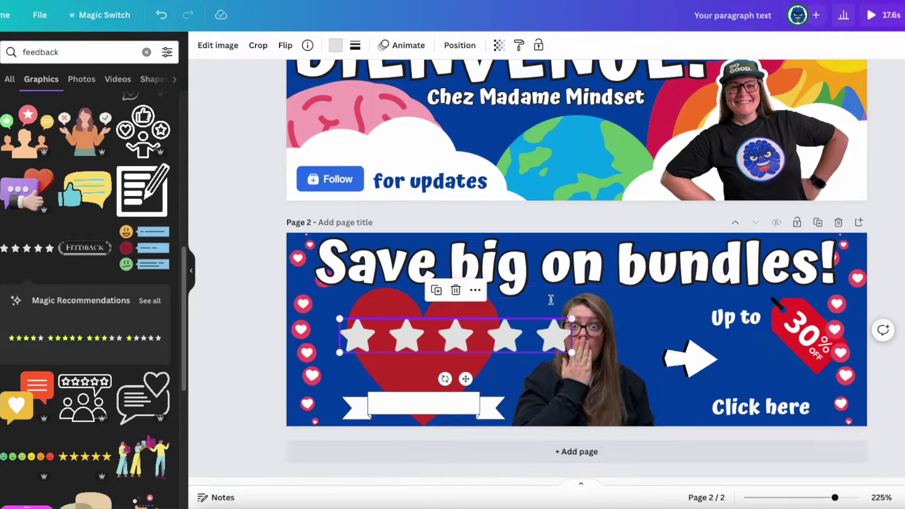
Shrink the five-star row to fit inside page 2's white ribbon banner and recolor the stars dark blue from the brand colors
{"action": "left_click_drag", "start_coordinate": [491, 337], "coordinate": [491, 375]}
{"action": "left_click_drag", "start_coordinate": [572, 359], "coordinate": [441, 399]}
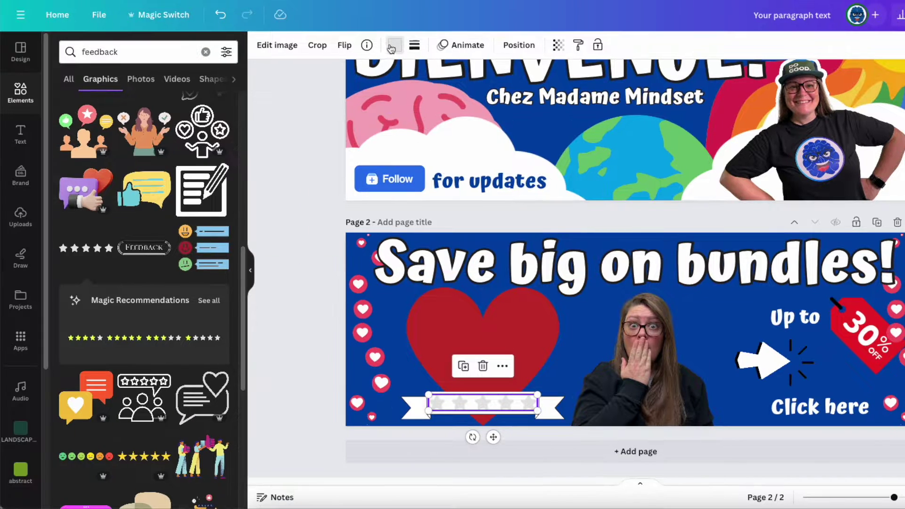
{"action": "left_click", "coordinate": [335, 45]}
{"action": "left_click", "coordinate": [154, 144]}
{"action": "left_click", "coordinate": [60, 269]}
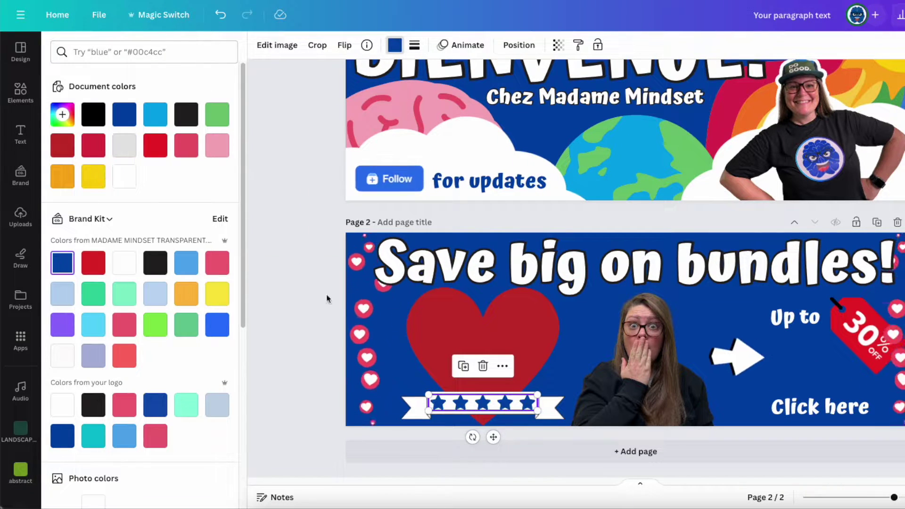
{"action": "key", "text": "Escape"}
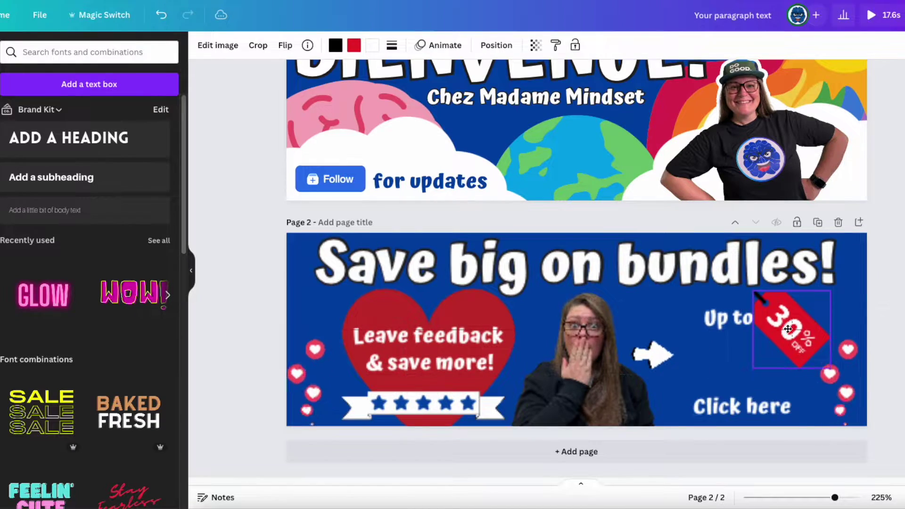
Preview both animated banners full screen, pause playback on page 2 and close the preview
{"action": "left_click", "coordinate": [883, 18]}
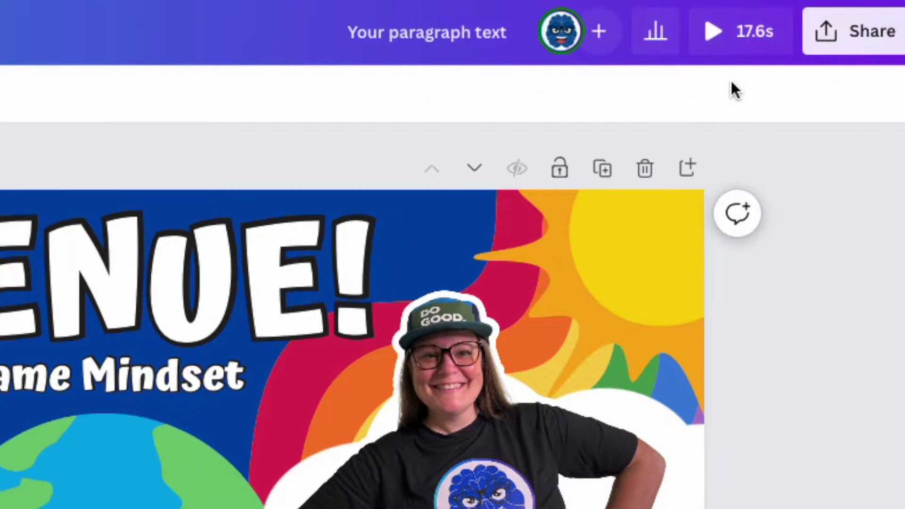
{"action": "left_click", "coordinate": [731, 35]}
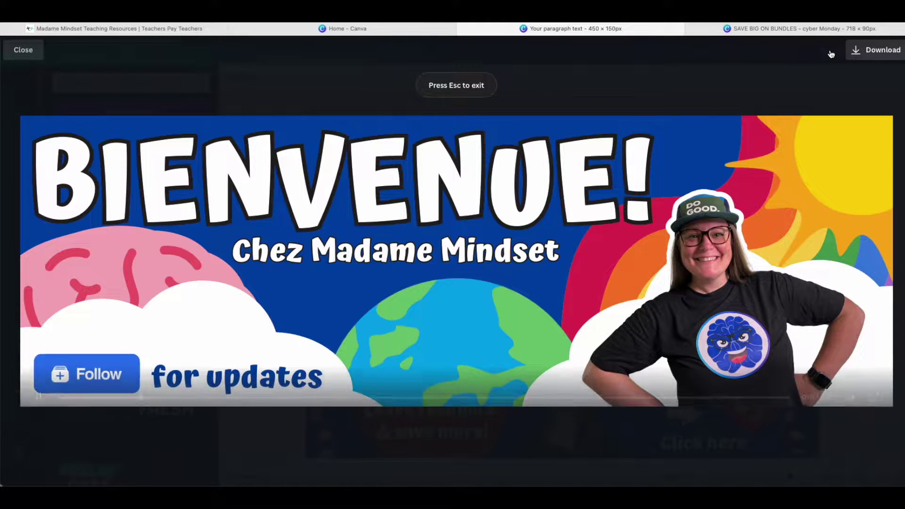
{"action": "left_click", "coordinate": [39, 395]}
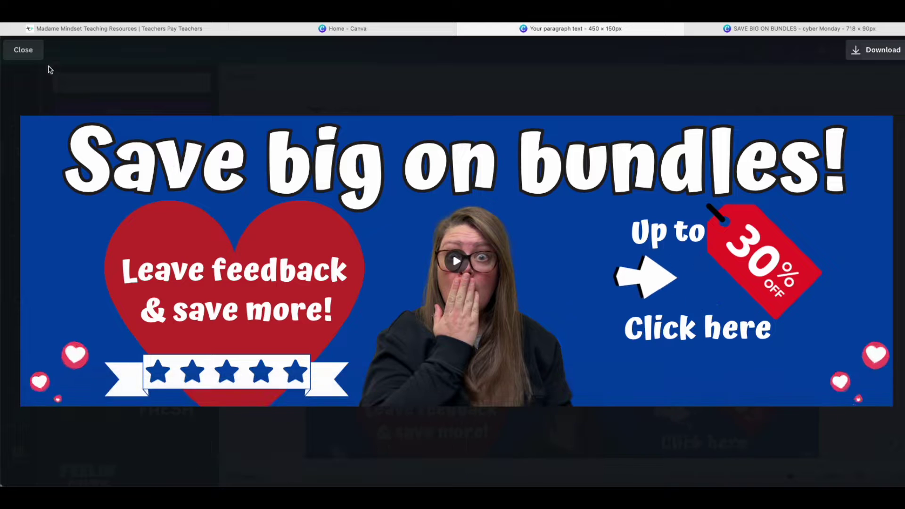
{"action": "left_click", "coordinate": [24, 50]}
Test the Roll, Skate and Burst text animations on page 1's "BIENVENUE!" heading and apply Bounce with the character writing style
{"action": "left_click", "coordinate": [437, 171]}
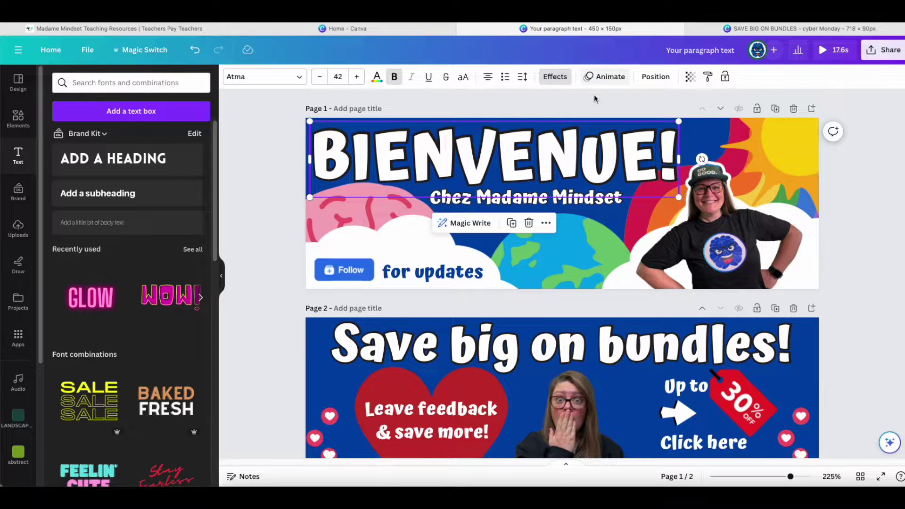
{"action": "left_click", "coordinate": [610, 77]}
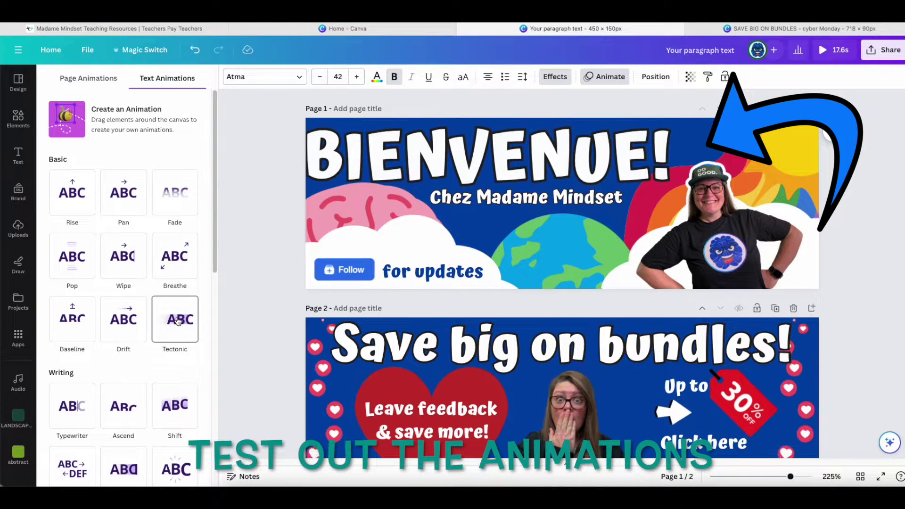
{"action": "scroll", "coordinate": [140, 334], "scroll_direction": "down", "scroll_amount": 3}
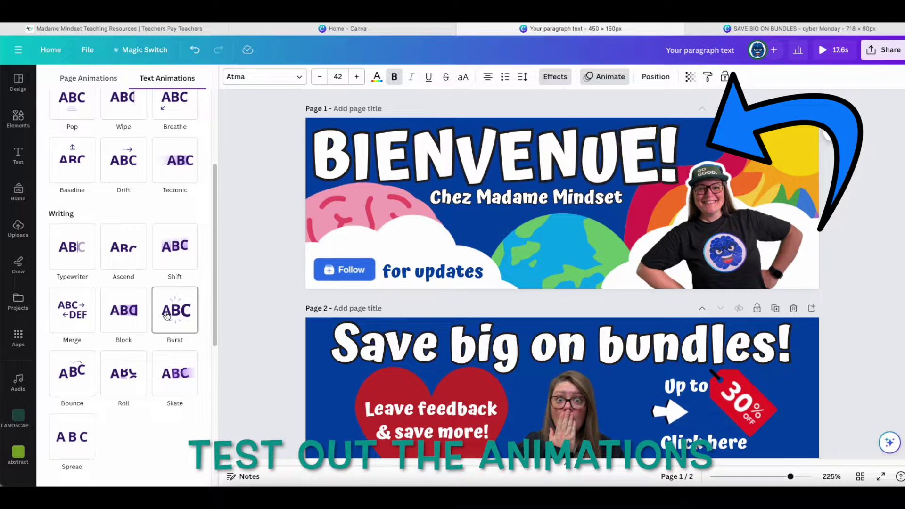
{"action": "left_click", "coordinate": [89, 377]}
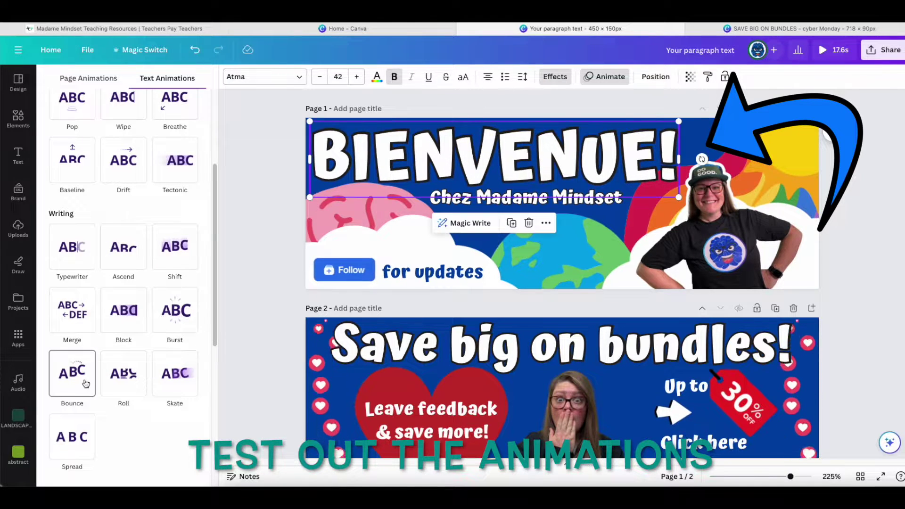
{"action": "left_click", "coordinate": [117, 375]}
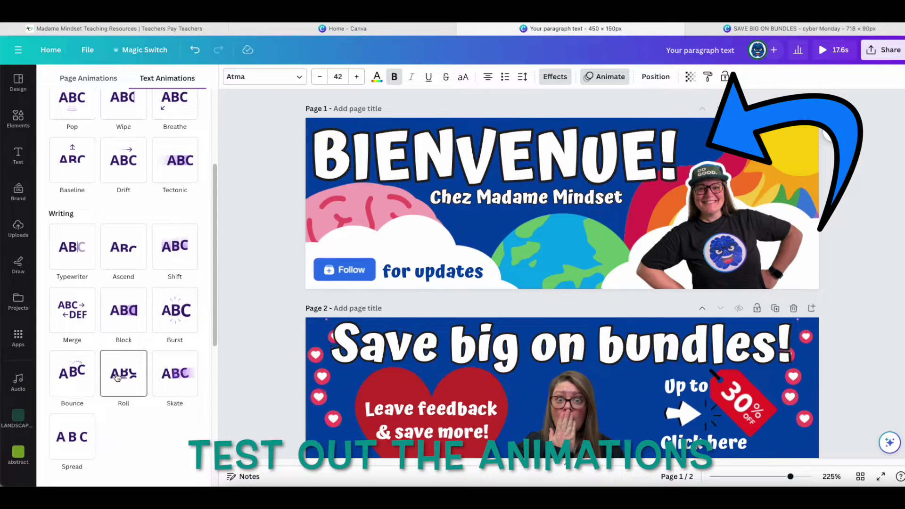
{"action": "left_click", "coordinate": [175, 377]}
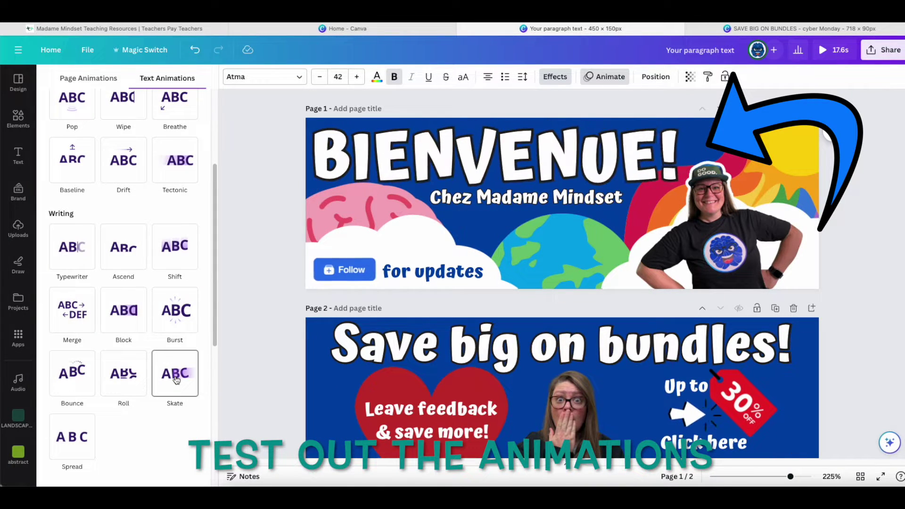
{"action": "left_click", "coordinate": [177, 310]}
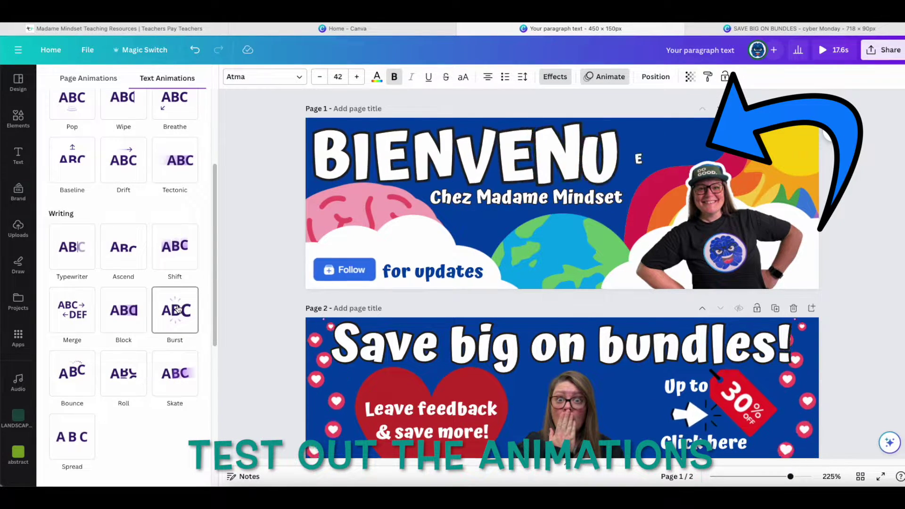
{"action": "left_click", "coordinate": [73, 373]}
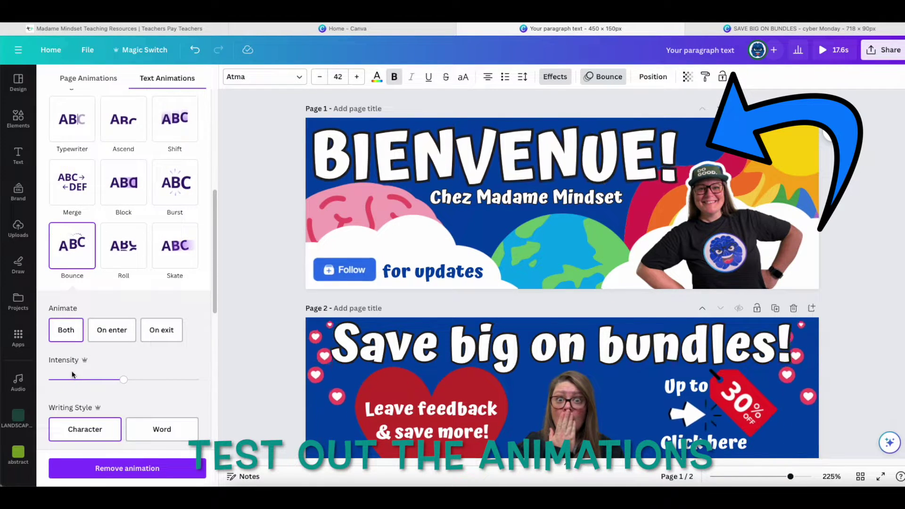
Apply the Burst text animation to page 2's "Save big on bundles!" heading
{"action": "left_click", "coordinate": [561, 344]}
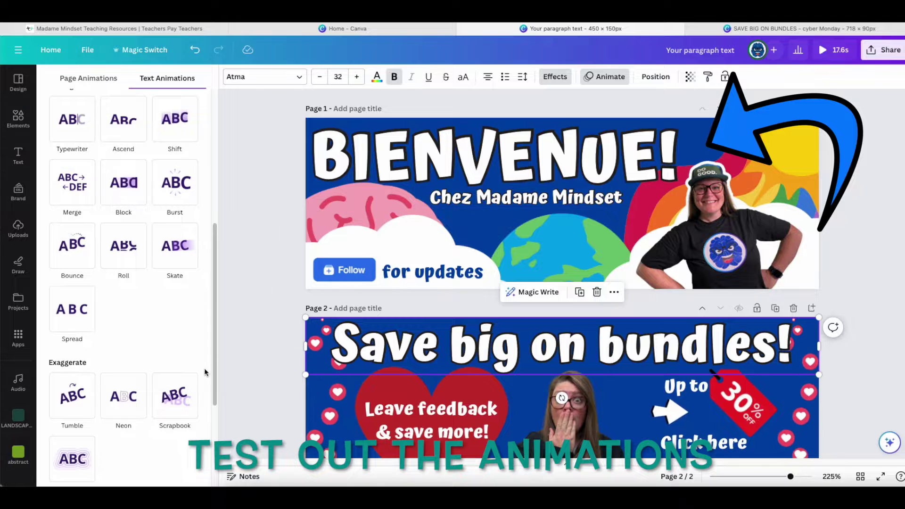
{"action": "left_click", "coordinate": [175, 183]}
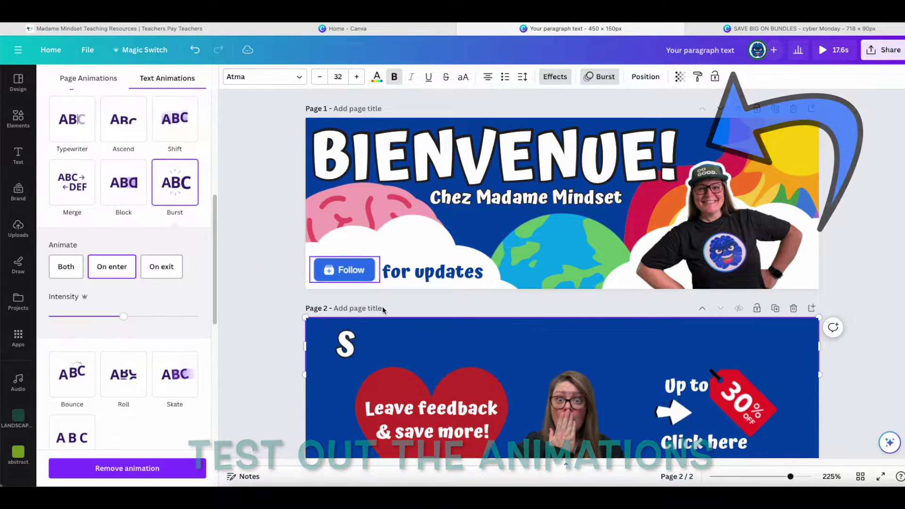
{"action": "scroll", "coordinate": [842, 380], "scroll_direction": "down", "scroll_amount": 2}
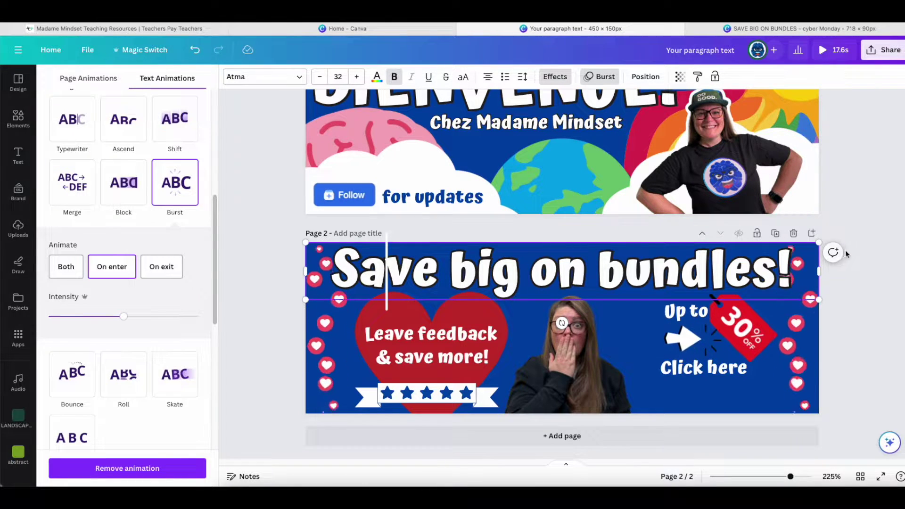
{"action": "left_click", "coordinate": [841, 273]}
Apply the Neon text animation to the subtitle below "BIENVENUE!" on page 1
{"action": "scroll", "coordinate": [842, 278], "scroll_direction": "up", "scroll_amount": 2}
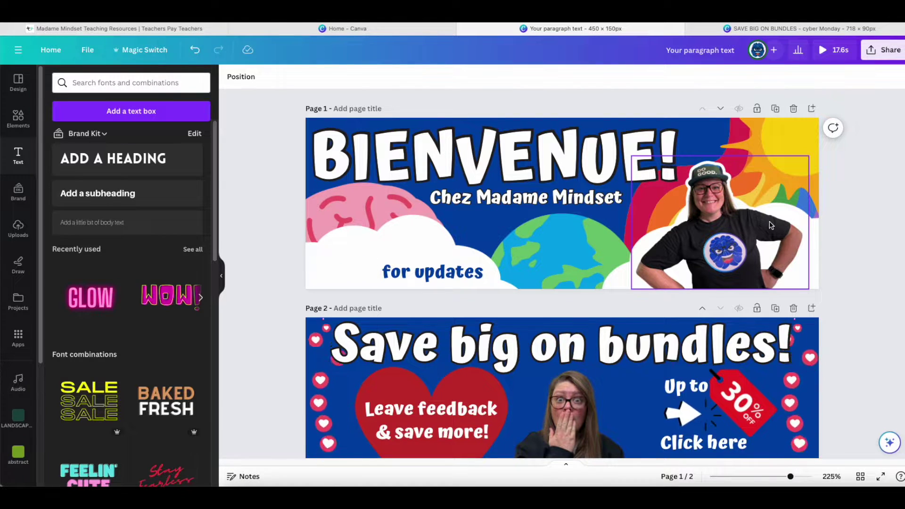
{"action": "left_click", "coordinate": [525, 197]}
{"action": "left_click", "coordinate": [604, 76]}
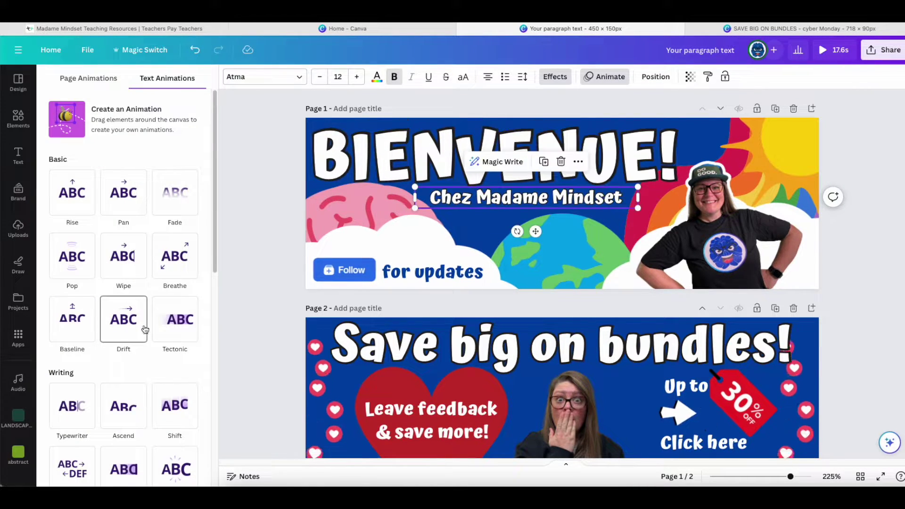
{"action": "scroll", "coordinate": [142, 327], "scroll_direction": "down", "scroll_amount": 4}
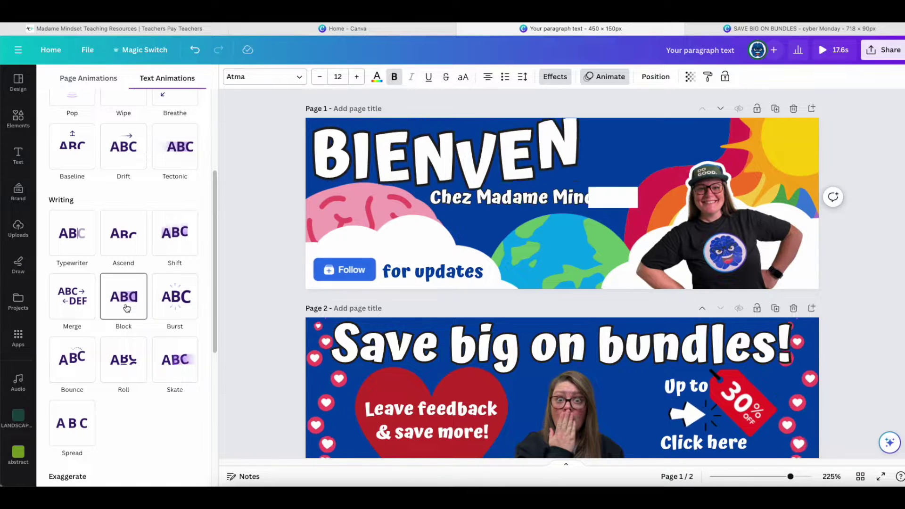
{"action": "scroll", "coordinate": [125, 330], "scroll_direction": "down", "scroll_amount": 4}
{"action": "left_click", "coordinate": [123, 344]}
{"action": "scroll", "coordinate": [125, 344], "scroll_direction": "down", "scroll_amount": 2}
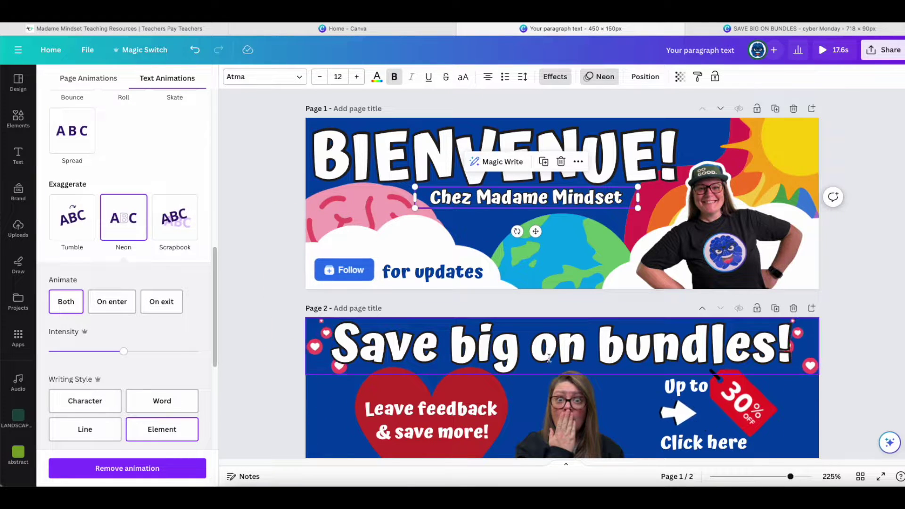
Search the graphics for "heart clouds", add the pink cloud bank to page 2 and enlarge it to the banner's full width behind the other elements
{"action": "scroll", "coordinate": [548, 358], "scroll_direction": "down", "scroll_amount": 2}
{"action": "left_click", "coordinate": [20, 118]}
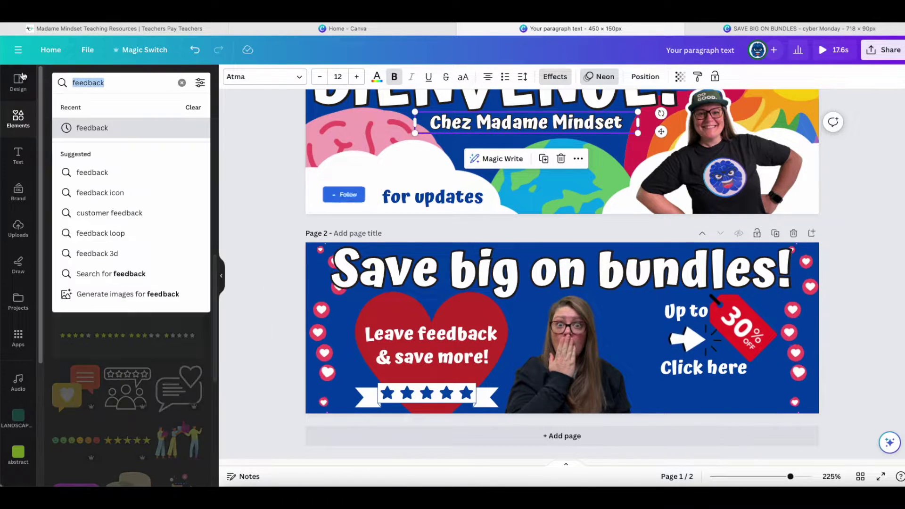
{"action": "type", "text": "heart clouds"}
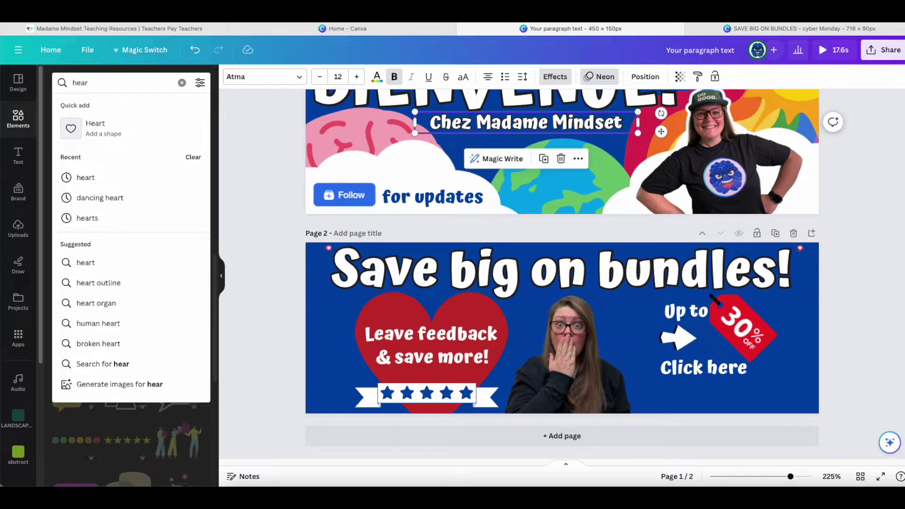
{"action": "key", "text": "Return"}
{"action": "left_click", "coordinate": [75, 232]}
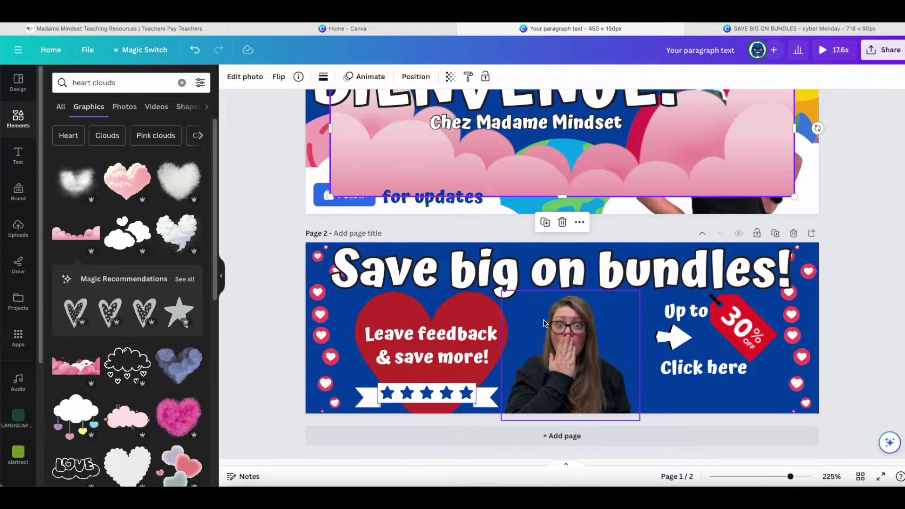
{"action": "left_click_drag", "start_coordinate": [548, 176], "coordinate": [639, 337]}
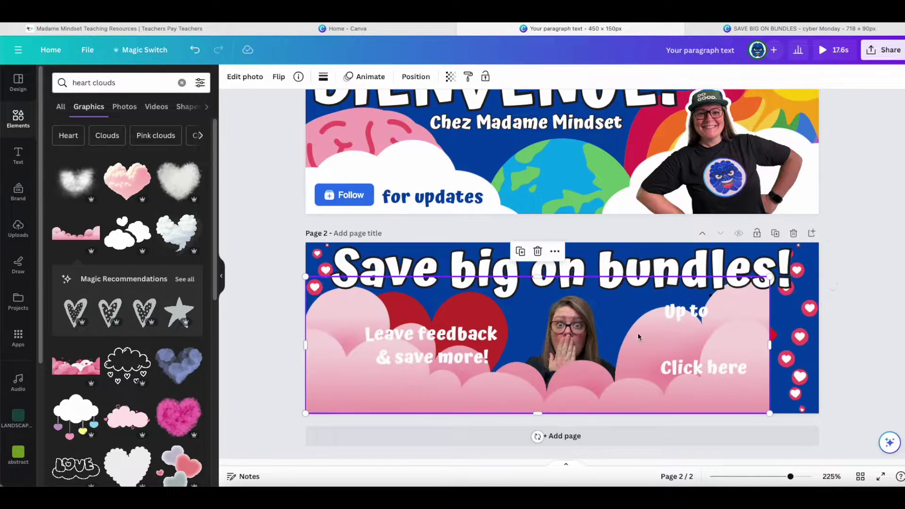
{"action": "left_click_drag", "start_coordinate": [774, 279], "coordinate": [822, 261]}
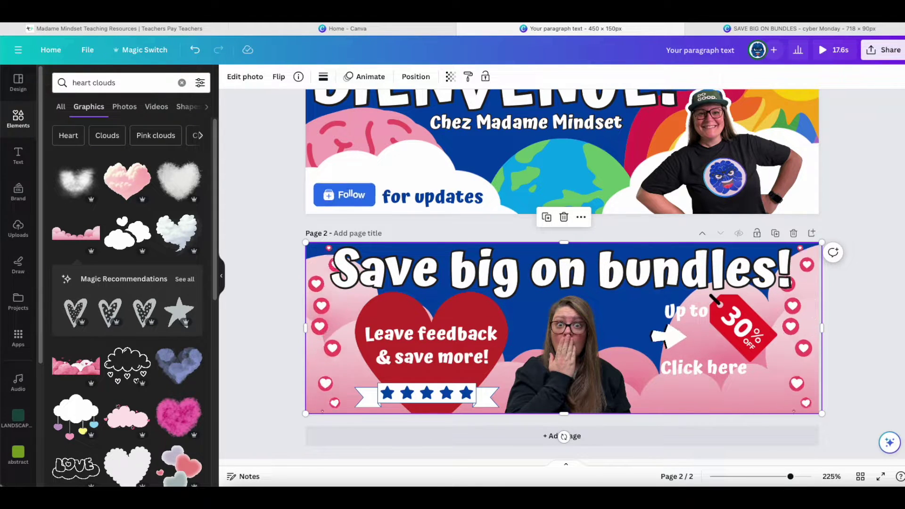
Try the layered pink-and-red heart from a "heart" graphics search on page 2 and undo the addition
{"action": "left_click", "coordinate": [472, 304]}
{"action": "key", "text": "BackSpace"}
{"action": "key", "text": "BackSpace"}
{"action": "key", "text": "BackSpace"}
{"action": "key", "text": "BackSpace"}
{"action": "key", "text": "BackSpace"}
{"action": "key", "text": "BackSpace"}
{"action": "key", "text": "BackSpace"}
{"action": "key", "text": "Return"}
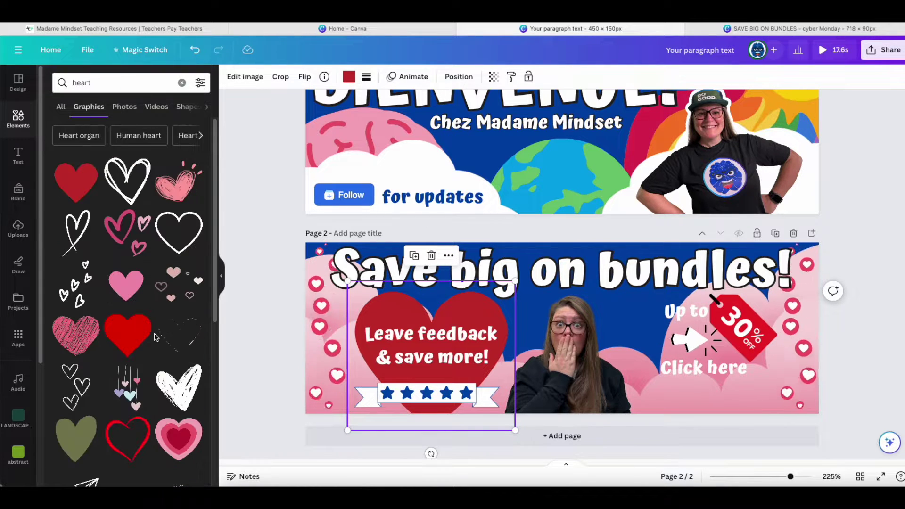
{"action": "scroll", "coordinate": [187, 390], "scroll_direction": "down", "scroll_amount": 2}
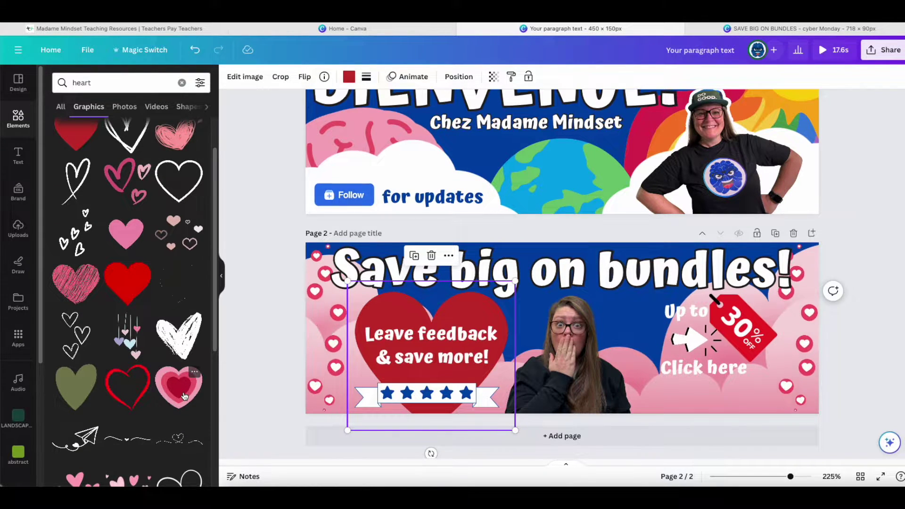
{"action": "scroll", "coordinate": [183, 391], "scroll_direction": "down", "scroll_amount": 1}
{"action": "scroll", "coordinate": [184, 390], "scroll_direction": "down", "scroll_amount": 3}
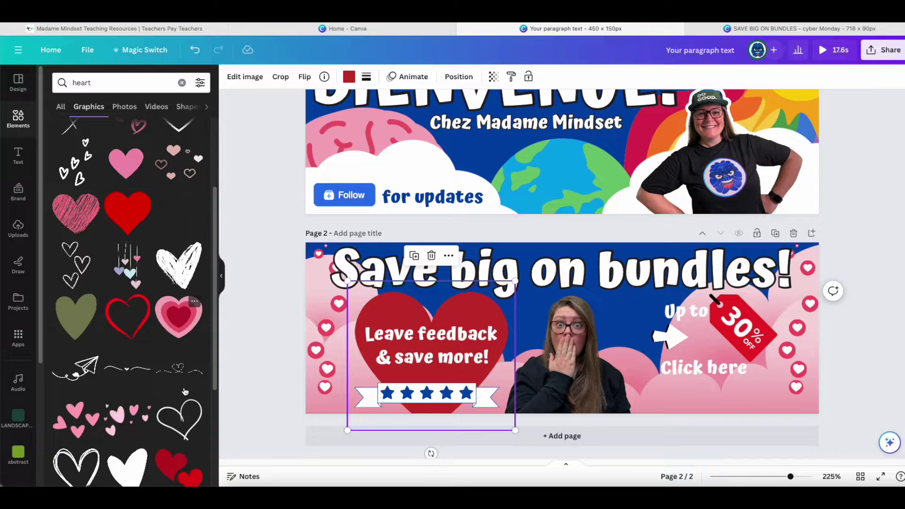
{"action": "left_click", "coordinate": [172, 329]}
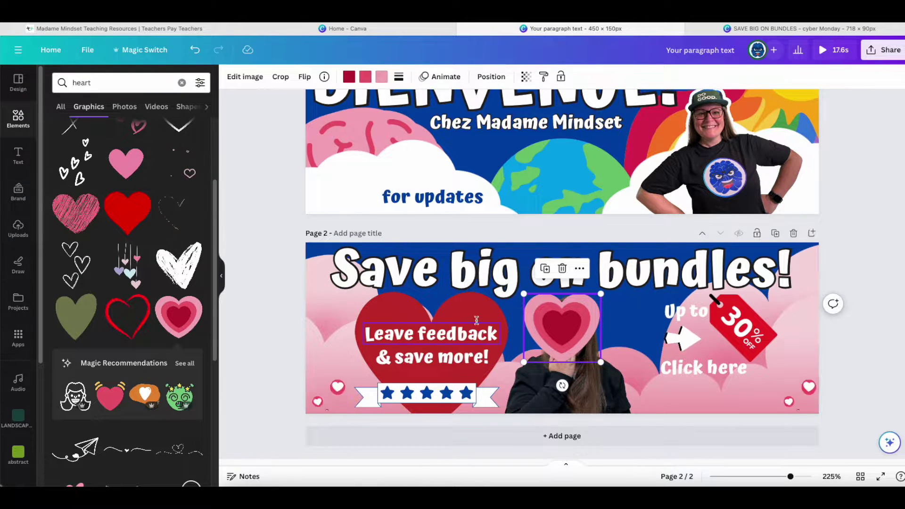
{"action": "key", "text": "ctrl+z"}
{"action": "key", "text": "ctrl+z"}
{"action": "key", "text": "ctrl+z"}
Apply the Outline text effect to the red "Up to", "Leave feedback" and "& save more!" texts on page 2
{"action": "left_click", "coordinate": [555, 77]}
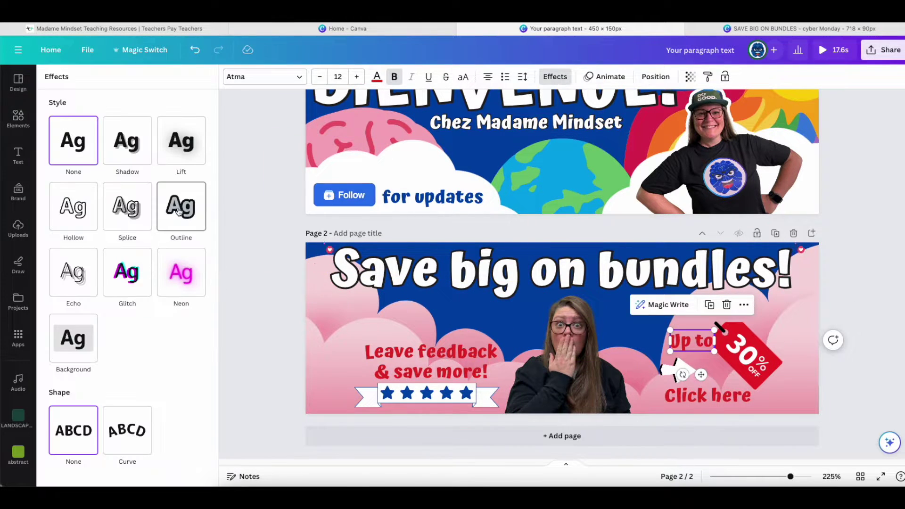
{"action": "left_click", "coordinate": [182, 206]}
{"action": "left_click", "coordinate": [455, 356]}
{"action": "left_click", "coordinate": [460, 356]}
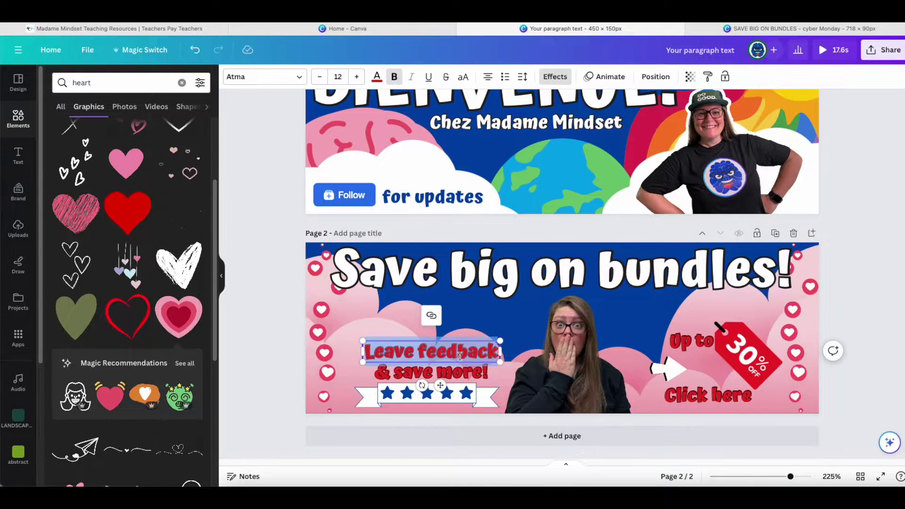
{"action": "left_click", "coordinate": [606, 77]}
{"action": "left_click", "coordinate": [555, 77]}
{"action": "left_click", "coordinate": [175, 203]}
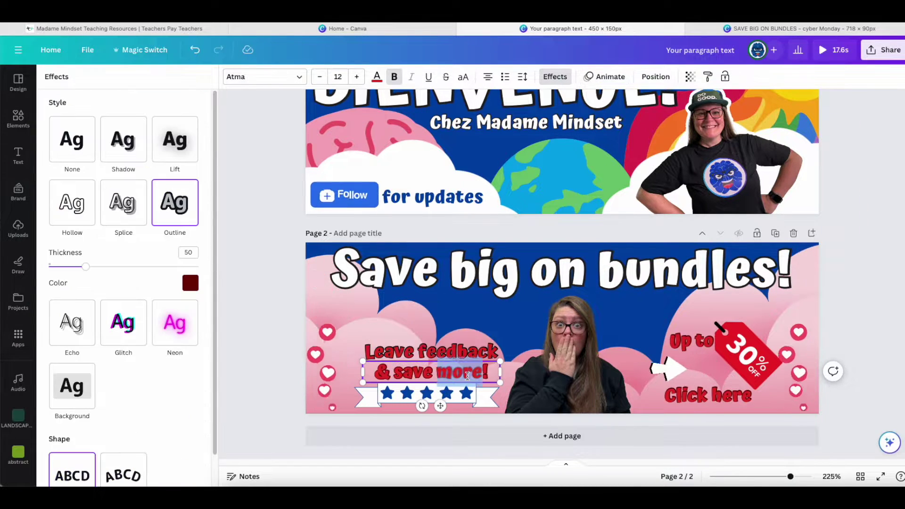
Set the font size of page 2's "Click here" text to 18
{"action": "key", "text": "Tab"}
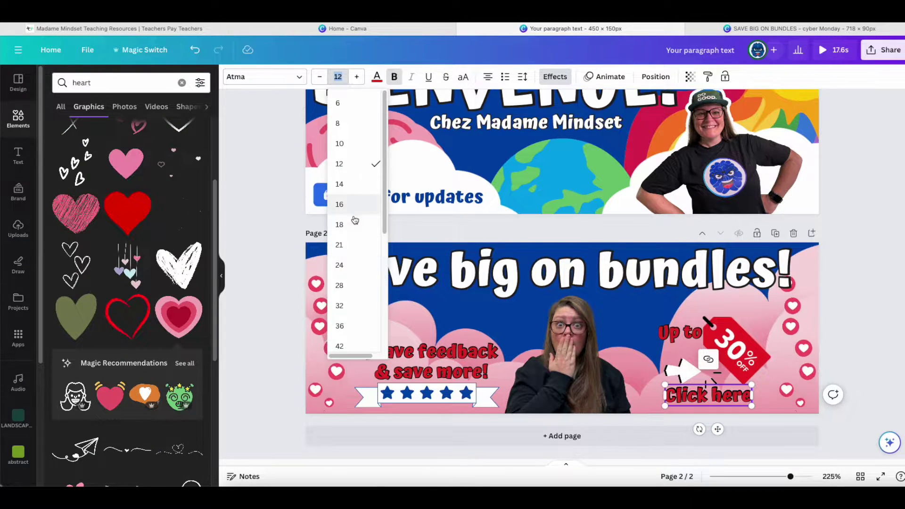
{"action": "left_click", "coordinate": [355, 224]}
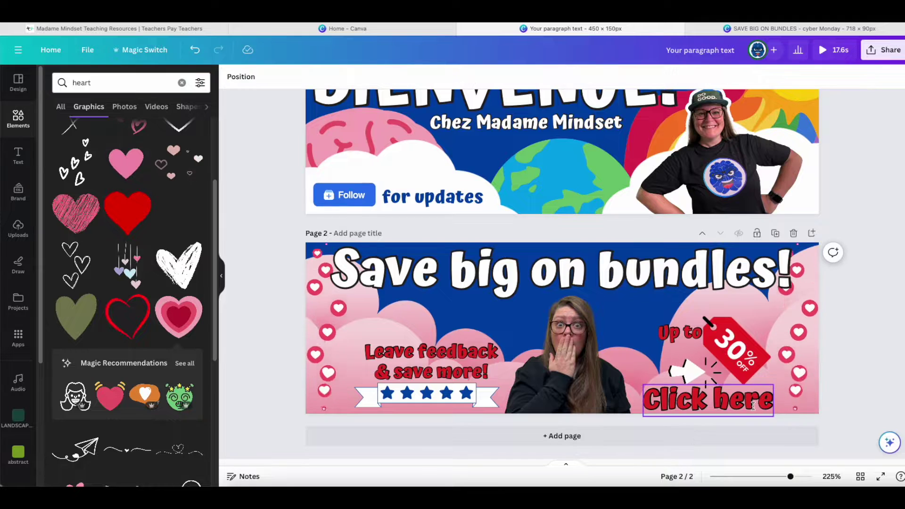
Add the layered heart from the graphics results to page 2, enlarge it over the feedback text and recolour all its layers dark red
{"action": "left_click", "coordinate": [179, 315]}
{"action": "left_click_drag", "start_coordinate": [561, 320], "coordinate": [506, 418]}
{"action": "left_click", "coordinate": [350, 78]}
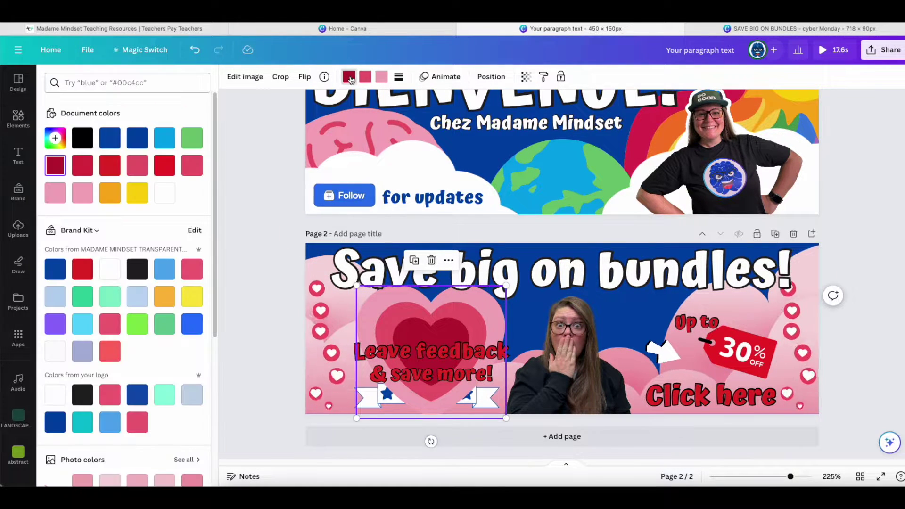
{"action": "left_click", "coordinate": [382, 76]}
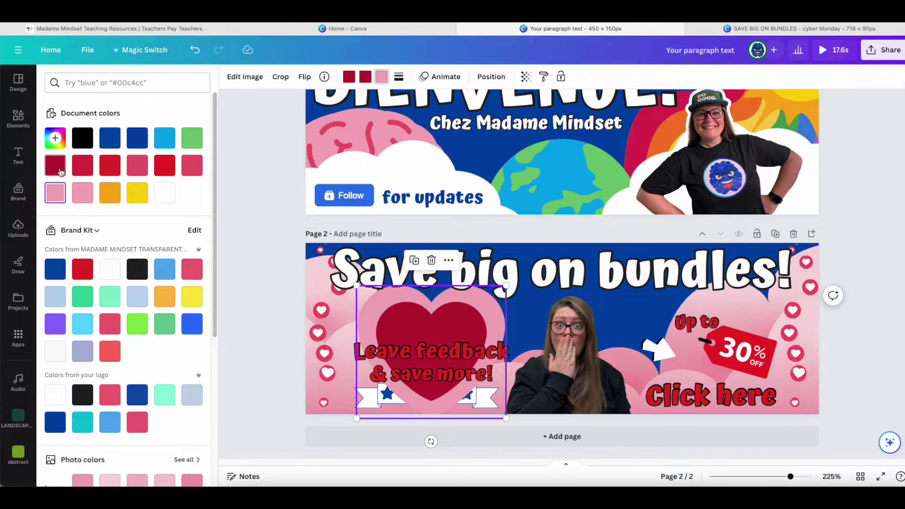
{"action": "left_click", "coordinate": [56, 166]}
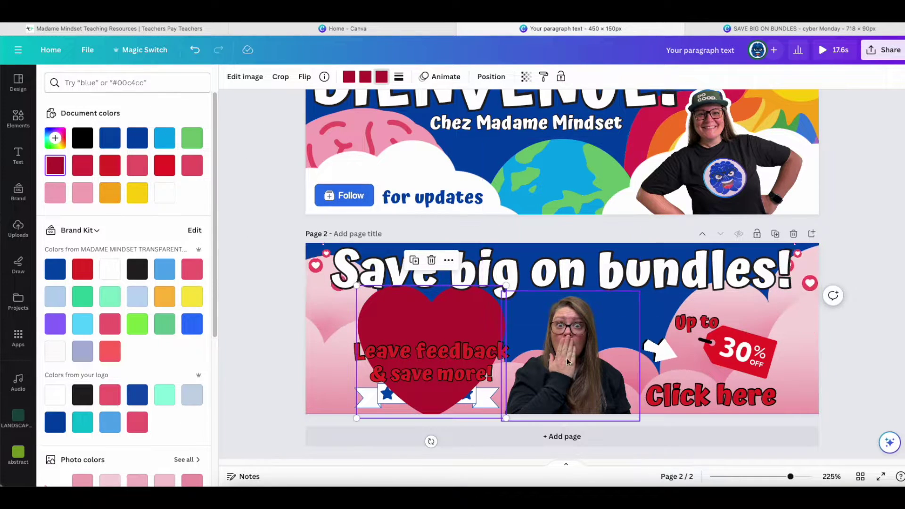
Send the dark red heart backward on page 2, behind the feedback text and the star ribbon
{"action": "right_click", "coordinate": [482, 330]}
{"action": "mouse_move", "coordinate": [519, 339]}
{"action": "left_click", "coordinate": [677, 379]}
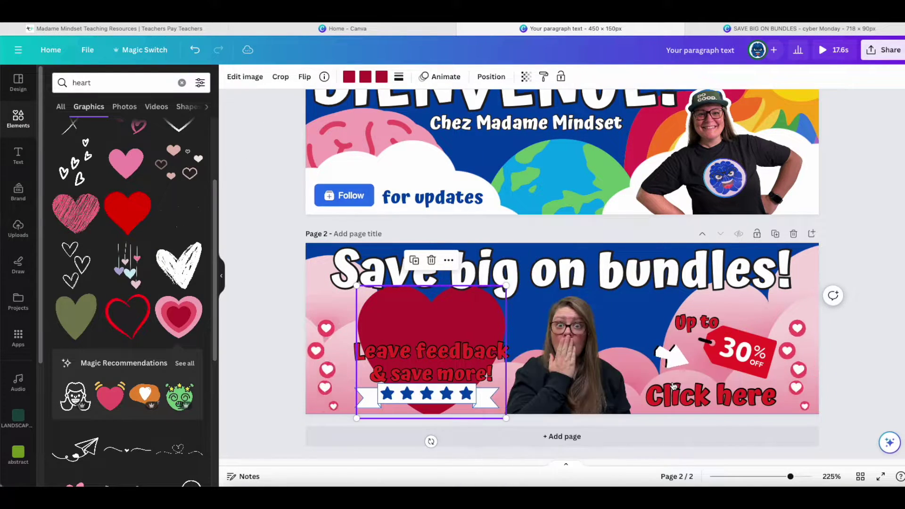
Arrange the feedback texts inside the heart, moving the "&" so they read "Leave feedback &" above "save more!"
{"action": "left_click", "coordinate": [465, 309]}
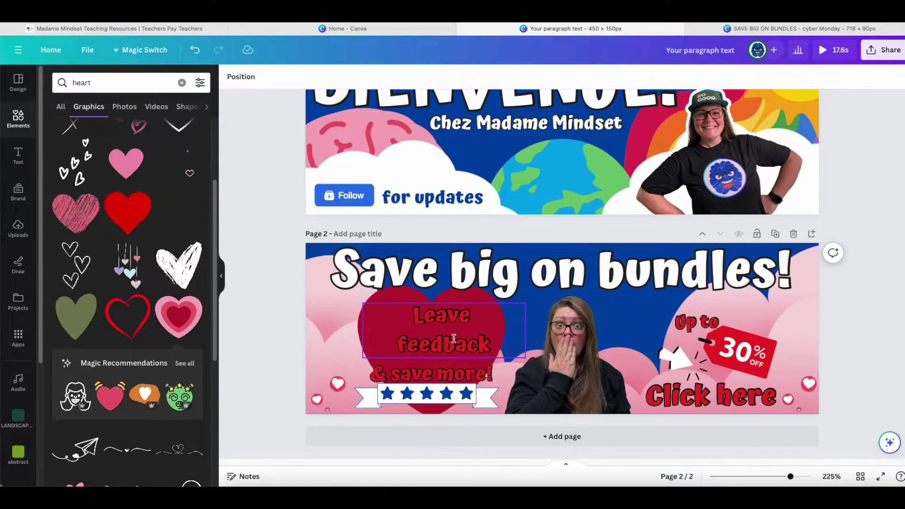
{"action": "left_click", "coordinate": [444, 365]}
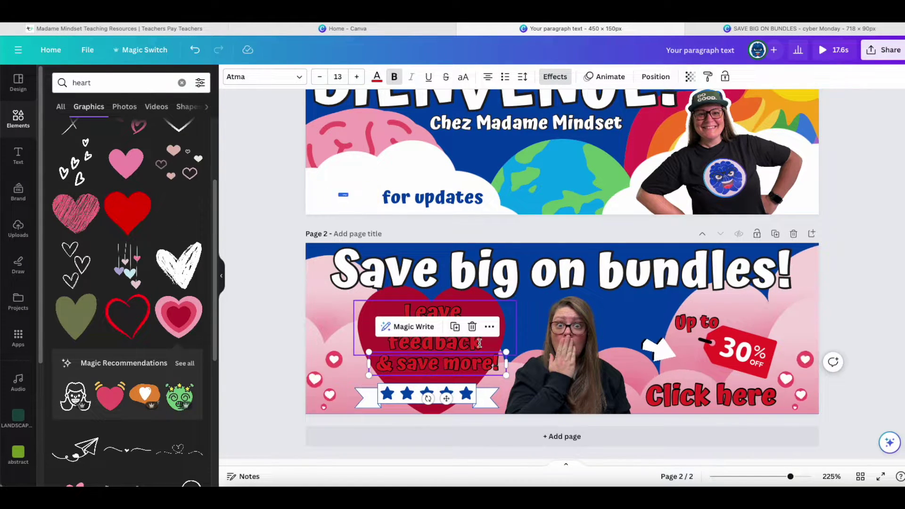
{"action": "double_click", "coordinate": [480, 343]}
{"action": "type", "text": "&"}
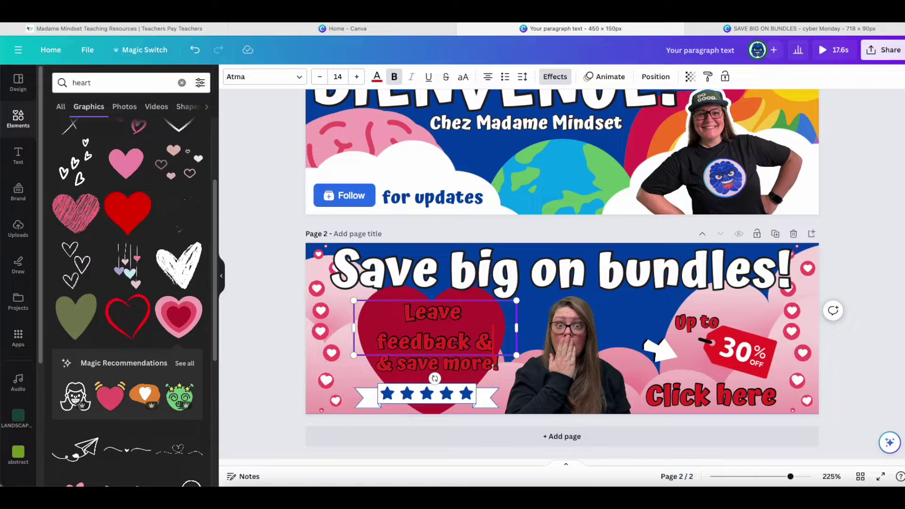
{"action": "left_click", "coordinate": [398, 364]}
{"action": "key", "text": "BackSpace"}
{"action": "key", "text": "BackSpace"}
{"action": "left_click", "coordinate": [828, 348]}
{"action": "left_click", "coordinate": [437, 364]}
{"action": "left_click", "coordinate": [468, 306]}
Change the "Leave feedback &" and "save more!" texts in the heart to white
{"action": "double_click", "coordinate": [464, 323]}
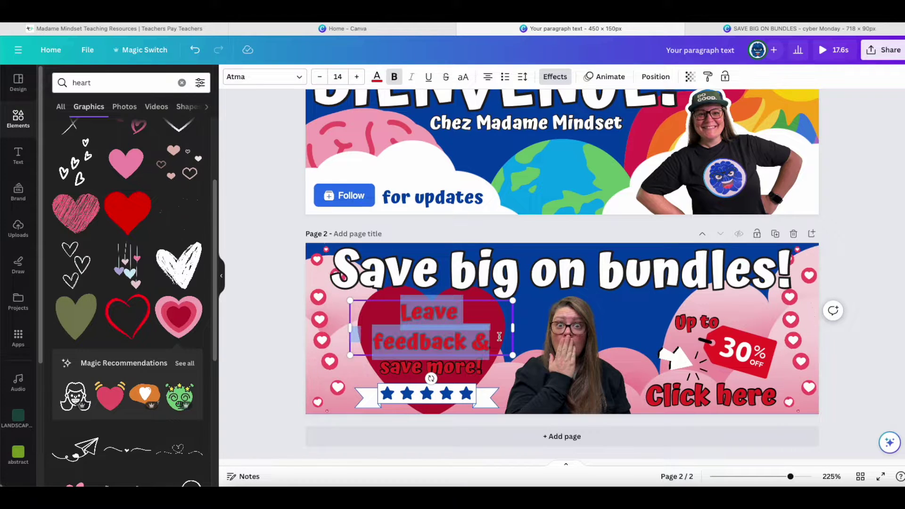
{"action": "left_click", "coordinate": [376, 77]}
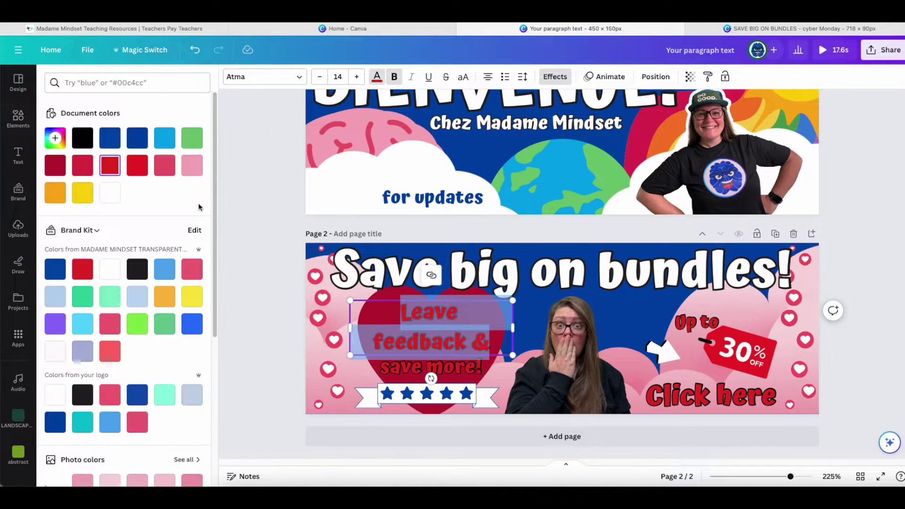
{"action": "left_click", "coordinate": [859, 342]}
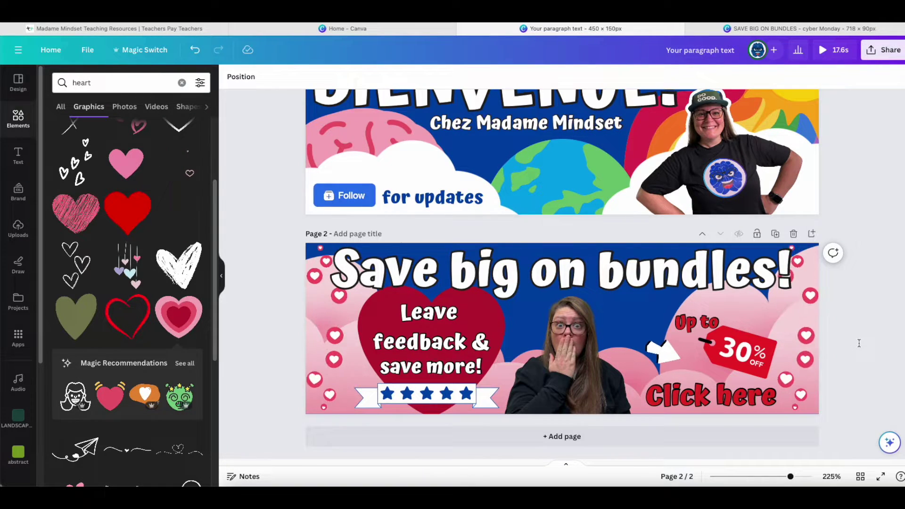
Preview the animated "Save big on bundles!" banner and start its download
{"action": "scroll", "coordinate": [859, 342], "scroll_direction": "up", "scroll_amount": 3}
{"action": "left_click", "coordinate": [834, 50]}
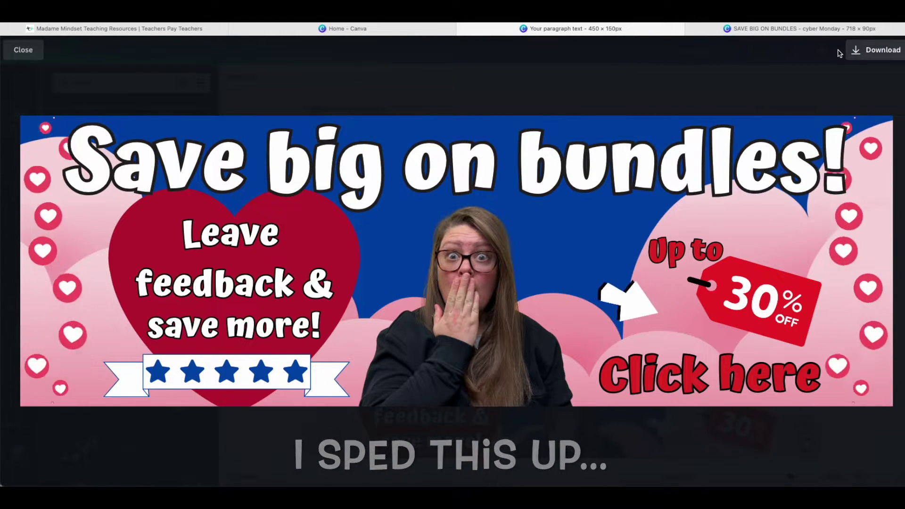
{"action": "left_click", "coordinate": [869, 50]}
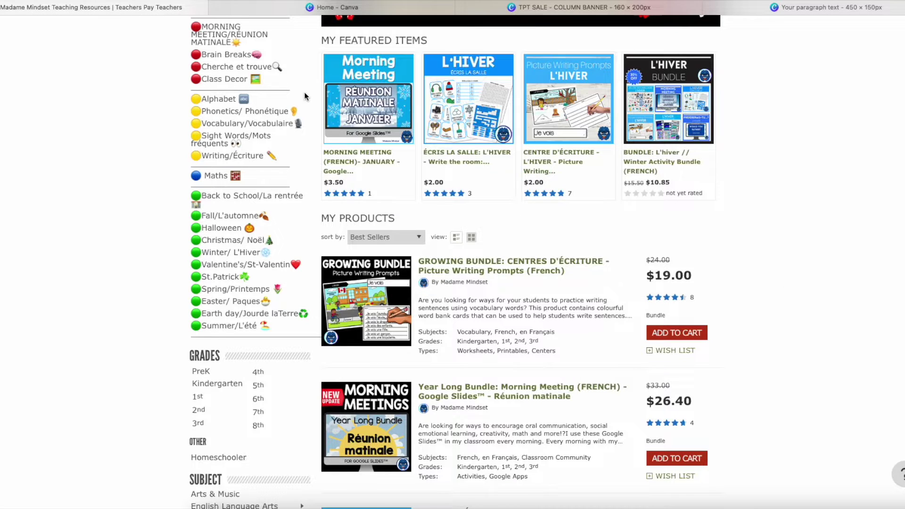
In the Teachers Pay Teachers store, open the SAVE ON BUNDLES custom category and select its page URL
{"action": "scroll", "coordinate": [260, 110], "scroll_direction": "up", "scroll_amount": 3}
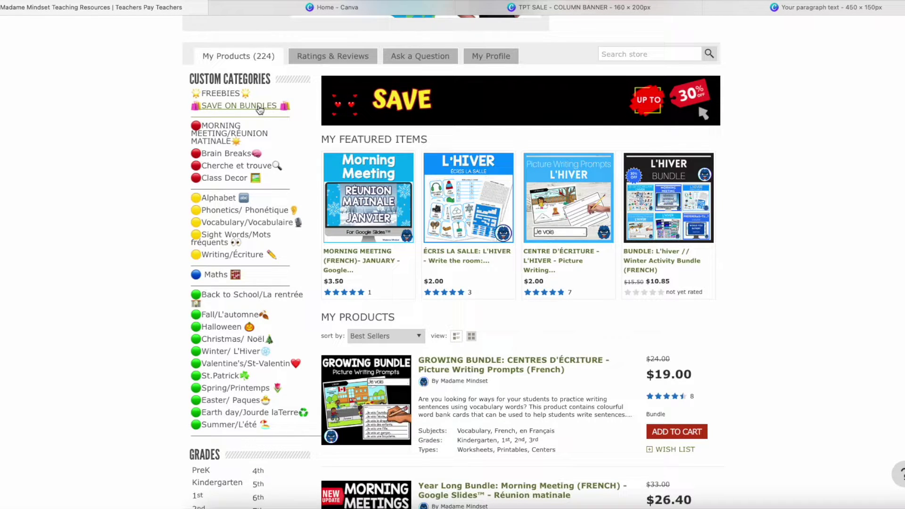
{"action": "left_click", "coordinate": [259, 107]}
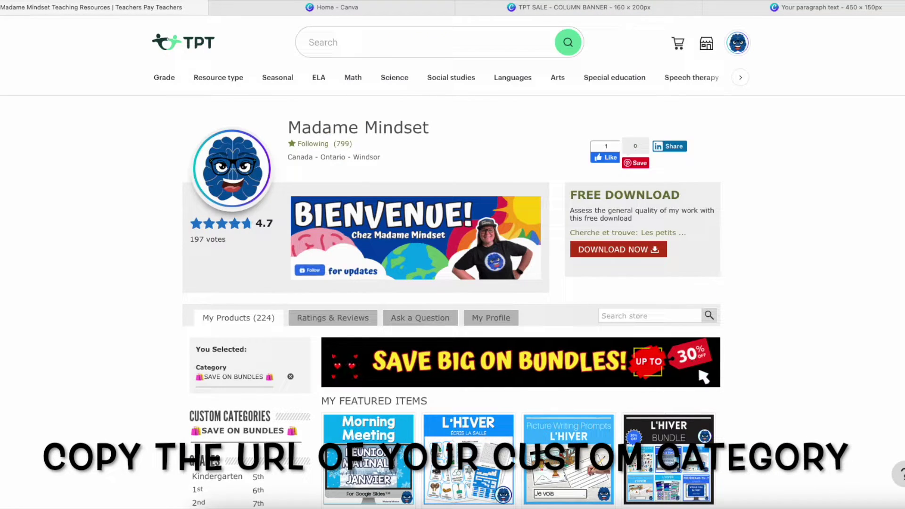
{"action": "key", "text": "super+l"}
{"action": "key", "text": "Escape"}
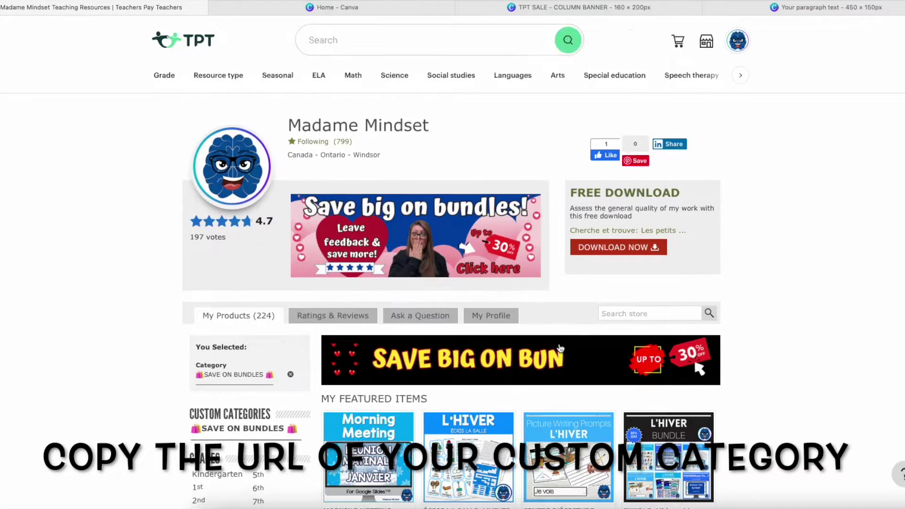
Look through the SAVE ON BUNDLES product listings and the sort options offered for them
{"action": "scroll", "coordinate": [561, 348], "scroll_direction": "down", "scroll_amount": 3}
{"action": "scroll", "coordinate": [560, 348], "scroll_direction": "down", "scroll_amount": 10}
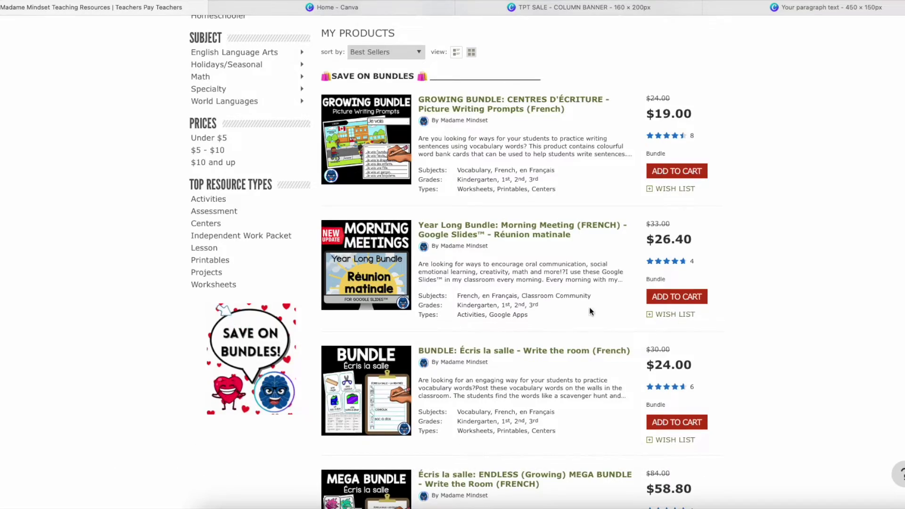
{"action": "scroll", "coordinate": [589, 309], "scroll_direction": "down", "scroll_amount": 20}
{"action": "scroll", "coordinate": [595, 334], "scroll_direction": "up", "scroll_amount": 8}
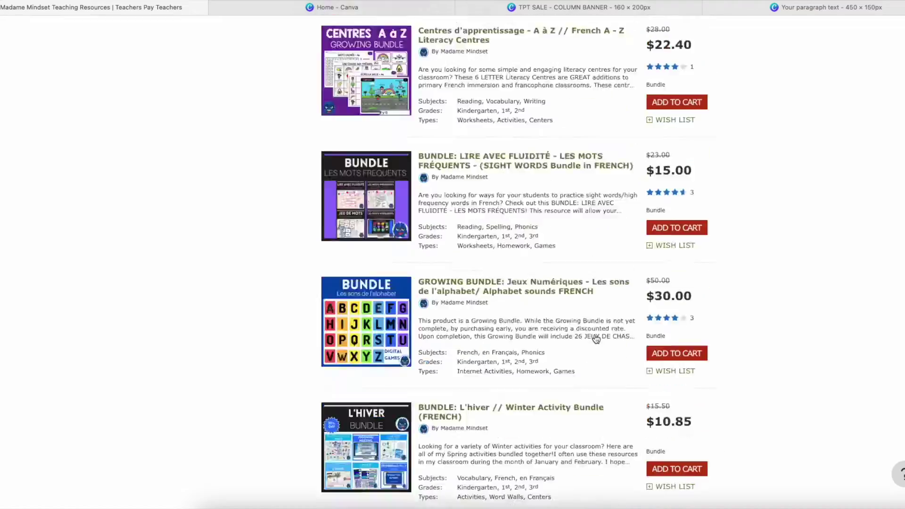
{"action": "scroll", "coordinate": [762, 344], "scroll_direction": "up", "scroll_amount": 10}
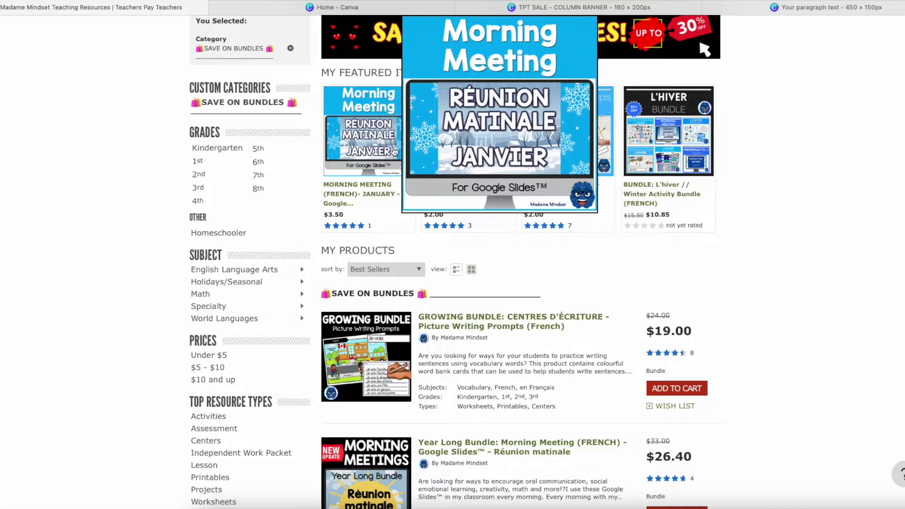
{"action": "mouse_move", "coordinate": [477, 134]}
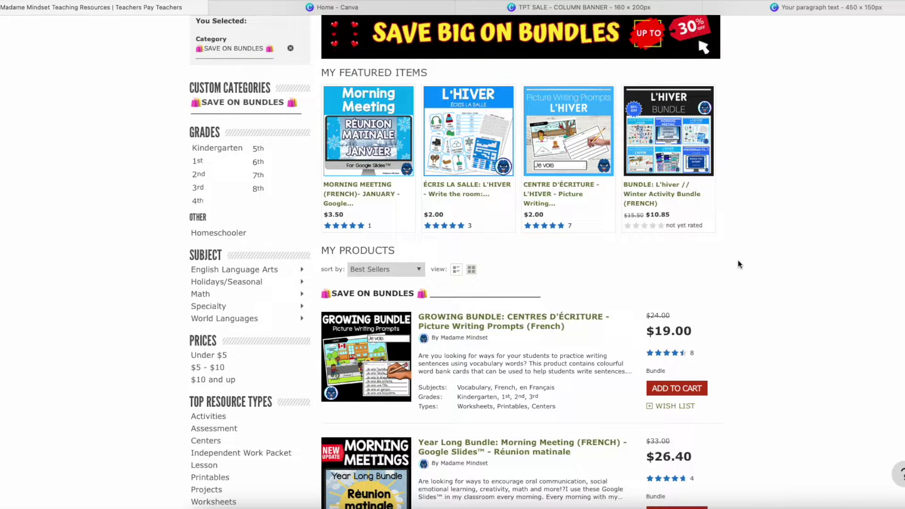
{"action": "scroll", "coordinate": [743, 262], "scroll_direction": "down", "scroll_amount": 1}
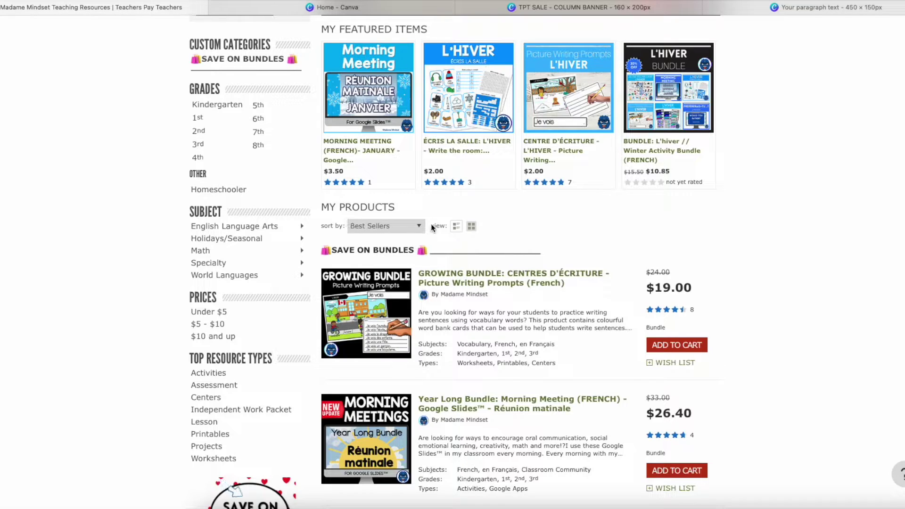
{"action": "left_click", "coordinate": [418, 226]}
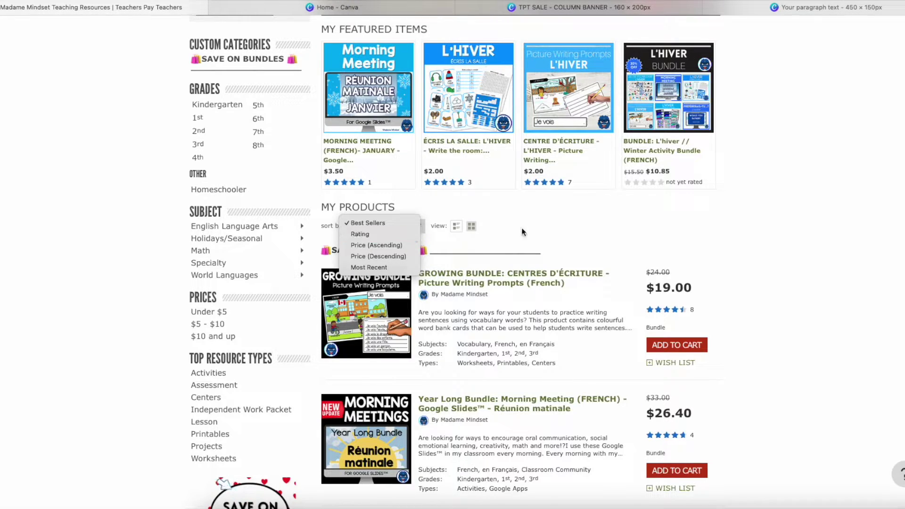
{"action": "left_click", "coordinate": [554, 231]}
Examine the bundle covers, titles and prices down the full SAVE ON BUNDLES category page
{"action": "scroll", "coordinate": [554, 231], "scroll_direction": "down", "scroll_amount": 5}
{"action": "scroll", "coordinate": [531, 273], "scroll_direction": "up", "scroll_amount": 2}
{"action": "scroll", "coordinate": [506, 212], "scroll_direction": "down", "scroll_amount": 3}
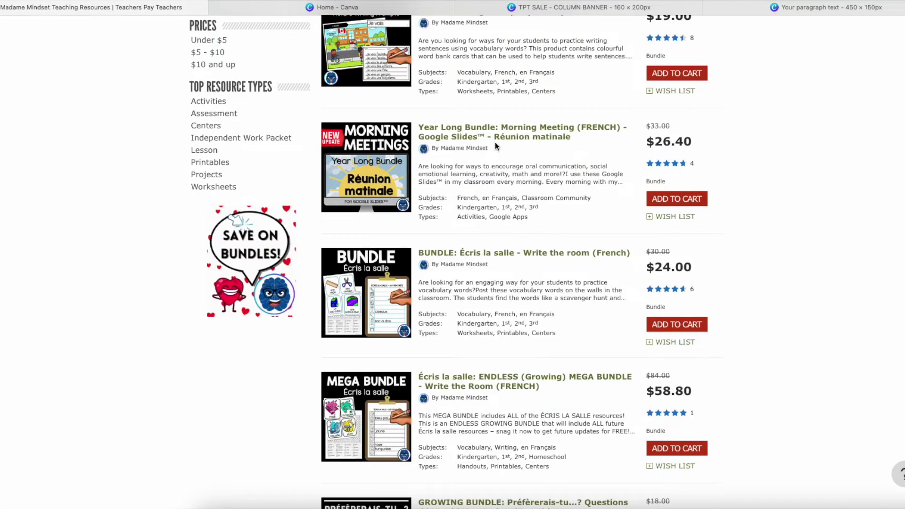
{"action": "mouse_move", "coordinate": [375, 68]}
{"action": "scroll", "coordinate": [476, 414], "scroll_direction": "down", "scroll_amount": 4}
{"action": "scroll", "coordinate": [486, 411], "scroll_direction": "down", "scroll_amount": 3}
{"action": "mouse_move", "coordinate": [383, 394]}
{"action": "scroll", "coordinate": [551, 436], "scroll_direction": "down", "scroll_amount": 4}
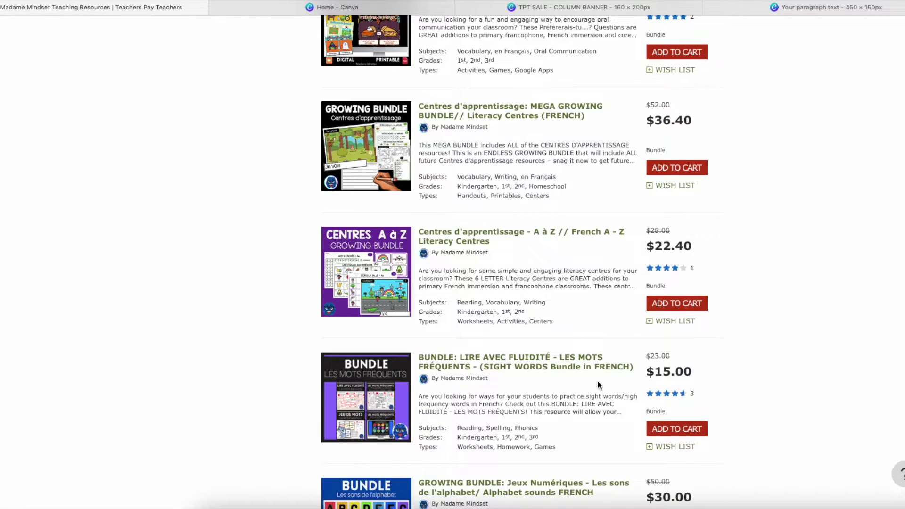
{"action": "scroll", "coordinate": [536, 363], "scroll_direction": "down", "scroll_amount": 4}
{"action": "scroll", "coordinate": [579, 326], "scroll_direction": "up", "scroll_amount": 20}
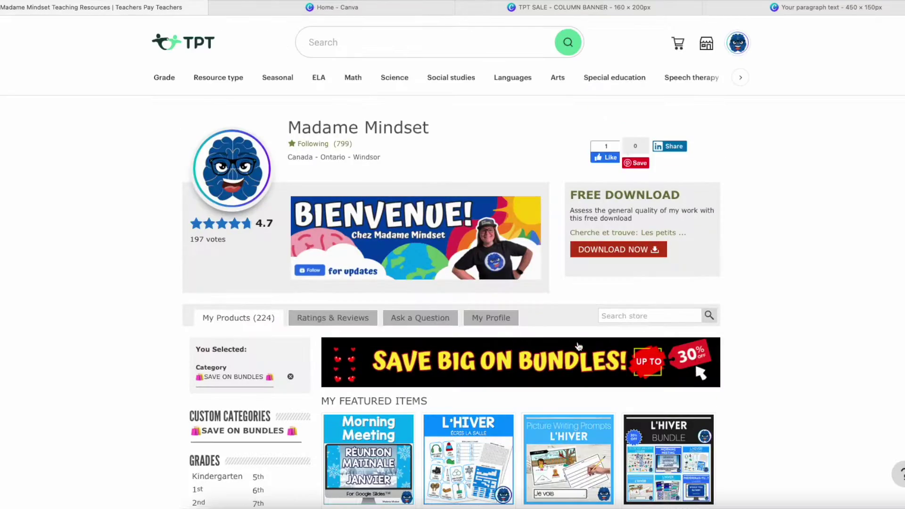
{"action": "scroll", "coordinate": [579, 323], "scroll_direction": "down", "scroll_amount": 6}
{"action": "scroll", "coordinate": [676, 301], "scroll_direction": "up", "scroll_amount": 4}
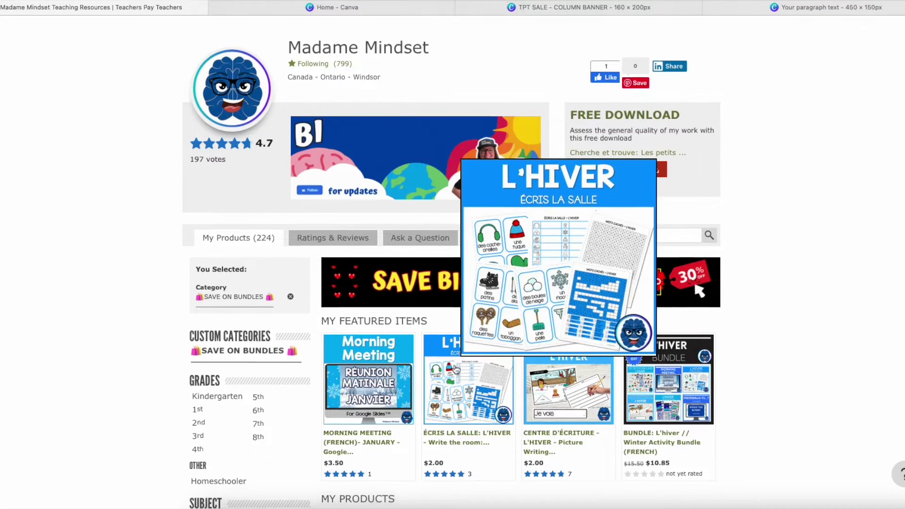
{"action": "scroll", "coordinate": [541, 370], "scroll_direction": "down", "scroll_amount": 20}
{"action": "scroll", "coordinate": [541, 370], "scroll_direction": "down", "scroll_amount": 10}
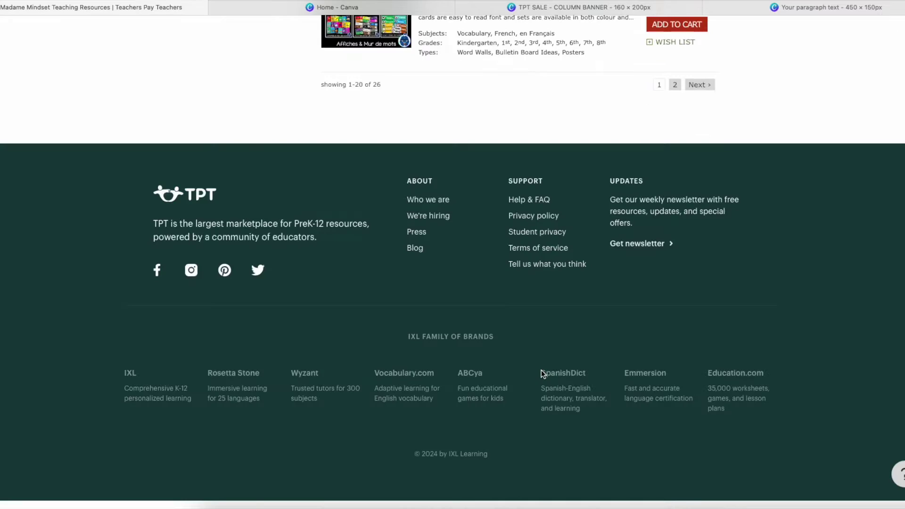
{"action": "scroll", "coordinate": [548, 209], "scroll_direction": "up", "scroll_amount": 20}
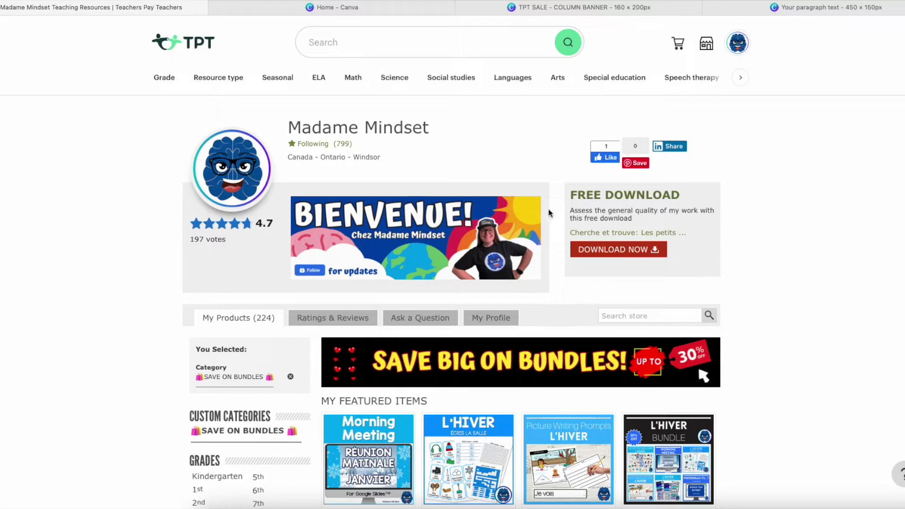
Open the account's Store Profile for editing and highlight its Personal Quote image and link settings
{"action": "left_click", "coordinate": [741, 45]}
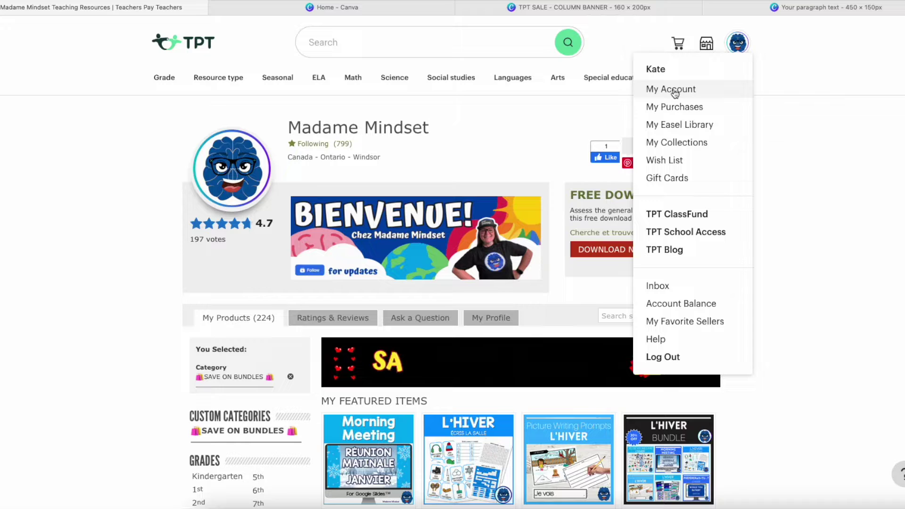
{"action": "left_click", "coordinate": [675, 92]}
{"action": "left_click", "coordinate": [194, 229]}
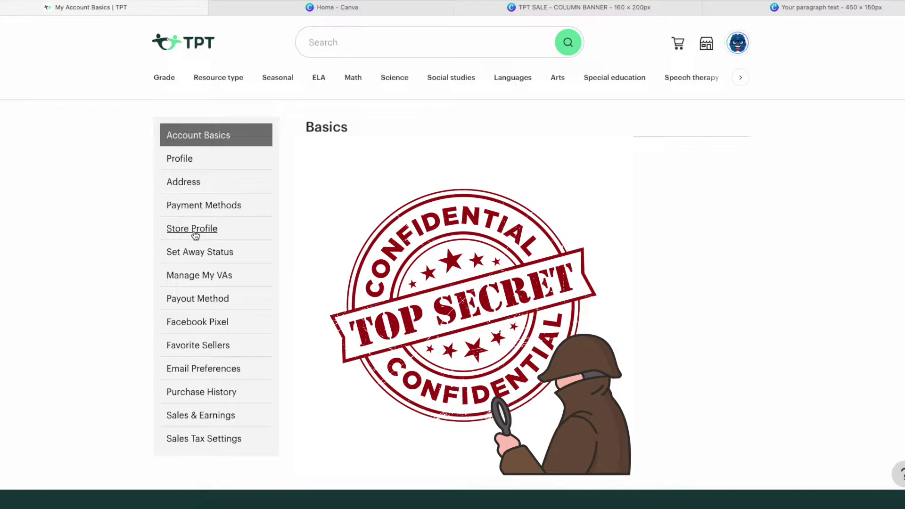
{"action": "scroll", "coordinate": [511, 459], "scroll_direction": "down", "scroll_amount": 1}
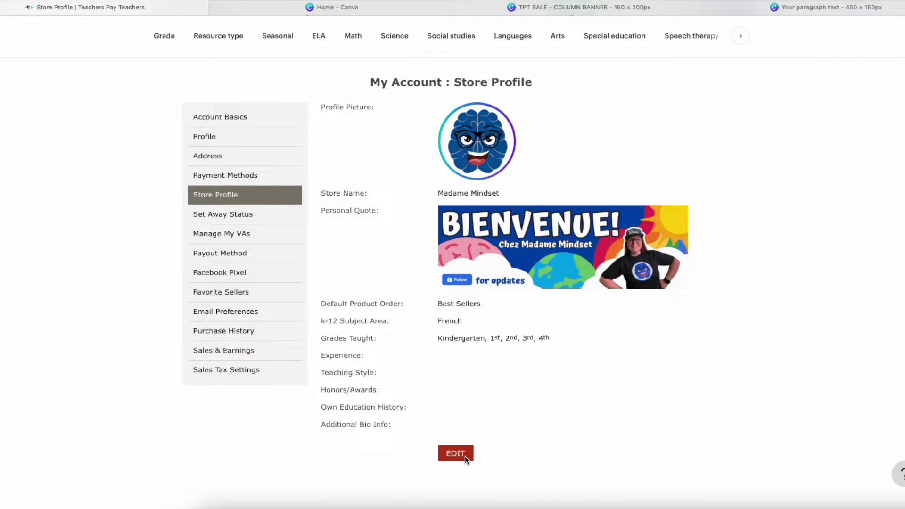
{"action": "left_click", "coordinate": [465, 453]}
{"action": "scroll", "coordinate": [516, 392], "scroll_direction": "down", "scroll_amount": 5}
{"action": "left_click", "coordinate": [322, 112]}
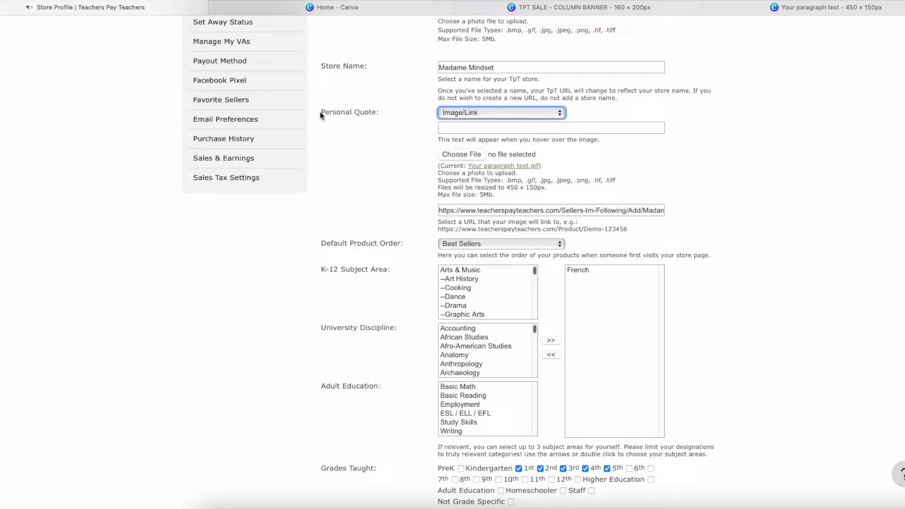
{"action": "left_click_drag", "start_coordinate": [321, 113], "coordinate": [649, 227]}
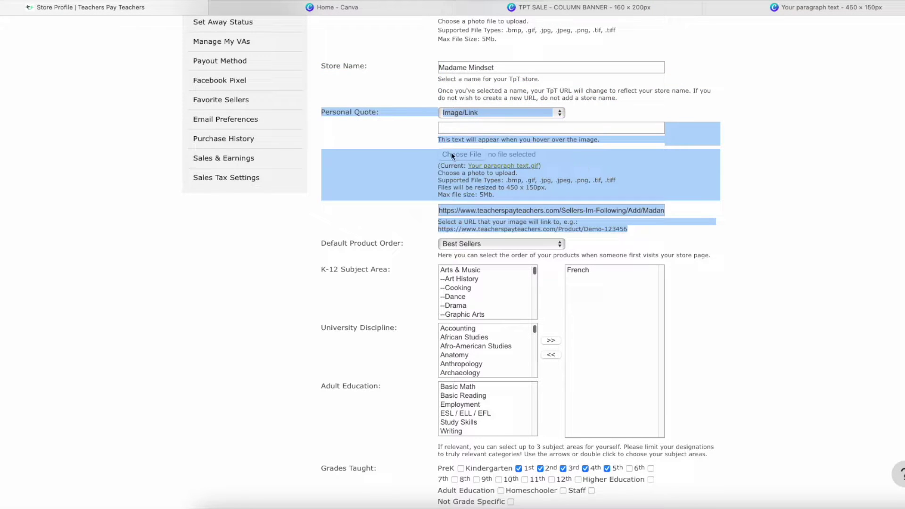
{"action": "scroll", "coordinate": [719, 243], "scroll_direction": "up", "scroll_amount": 1}
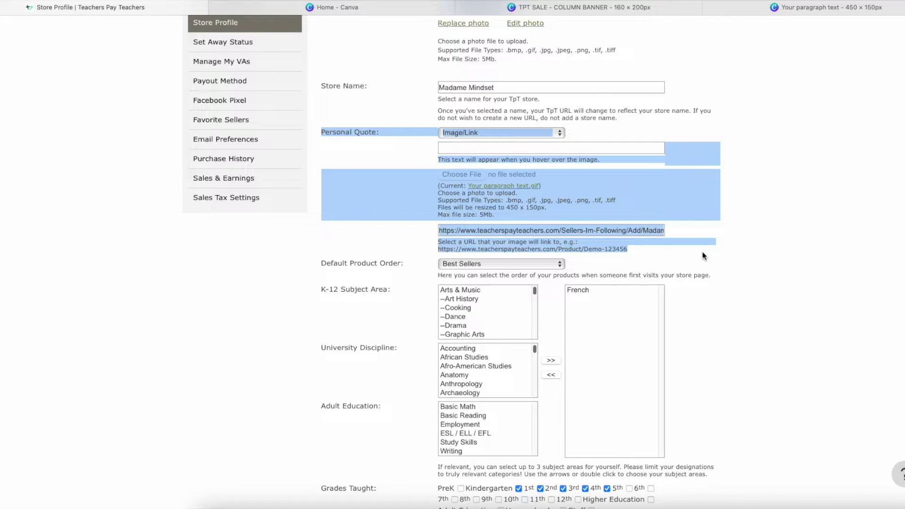
Replace the Personal Quote image's link with the copied SAVE ON BUNDLES category URL
{"action": "left_click", "coordinate": [673, 220]}
{"action": "triple_click", "coordinate": [514, 230]}
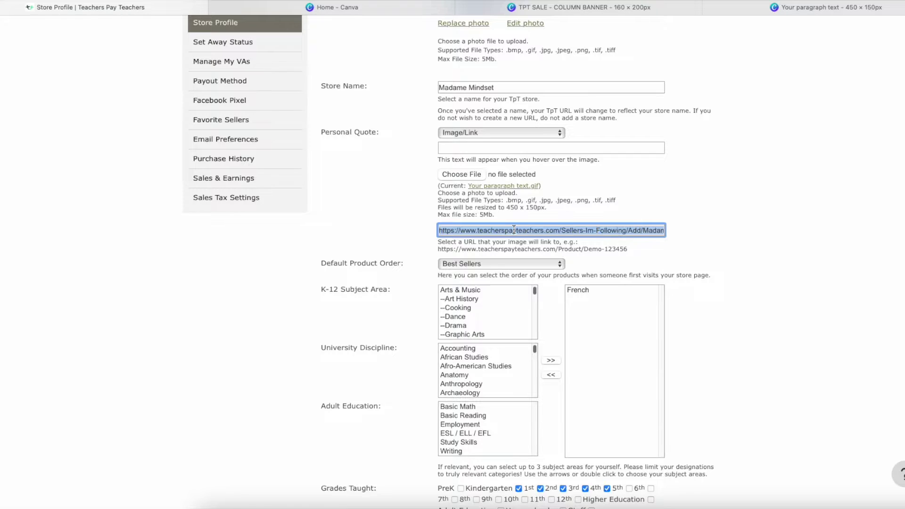
{"action": "key", "text": "BackSpace"}
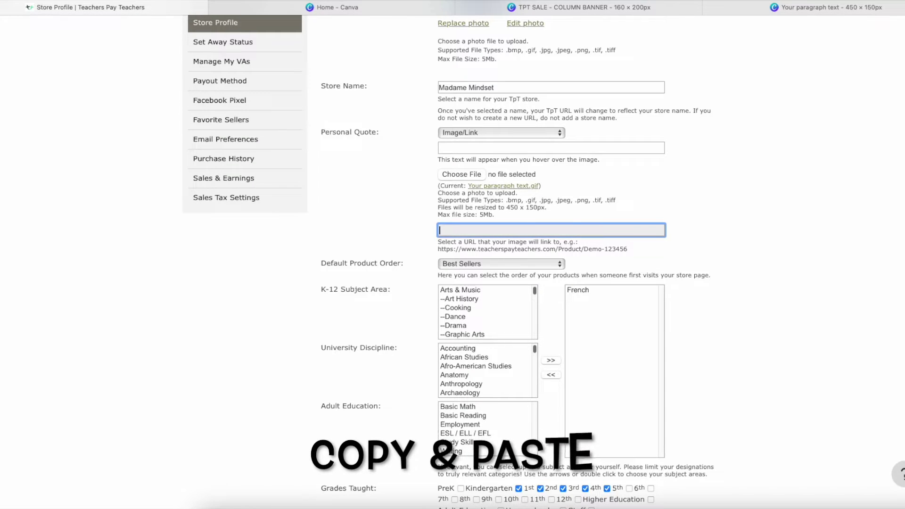
{"action": "key", "text": "super+v"}
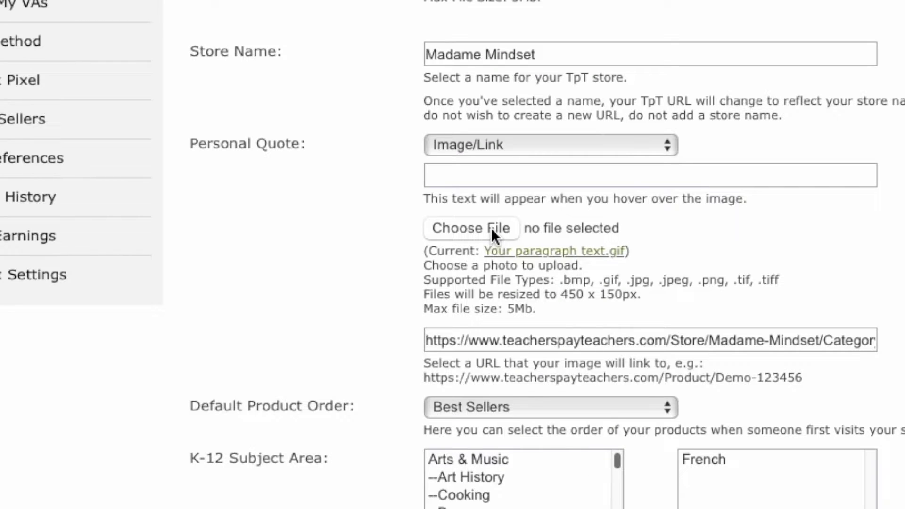
Choose the recent file Your paragraph text-2.gif as the Personal Quote image and save the store profile
{"action": "left_click", "coordinate": [467, 175]}
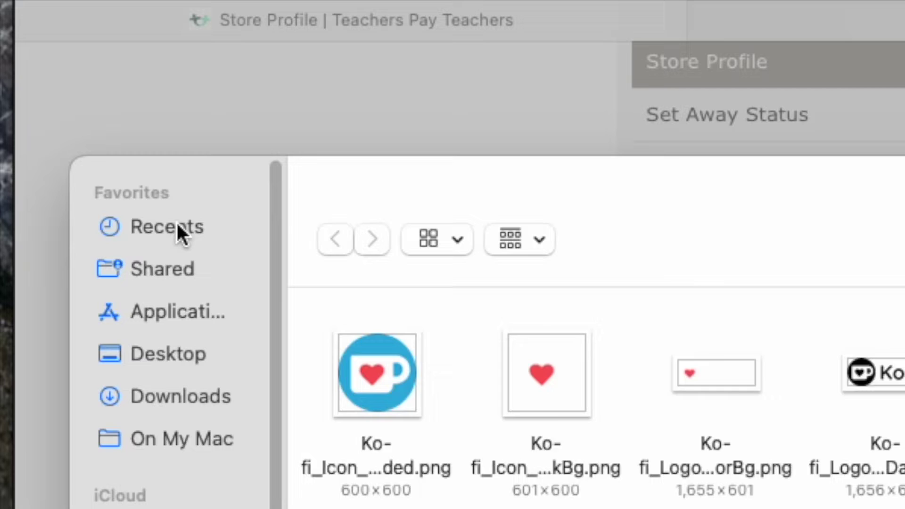
{"action": "left_click", "coordinate": [178, 225]}
{"action": "left_click", "coordinate": [377, 406]}
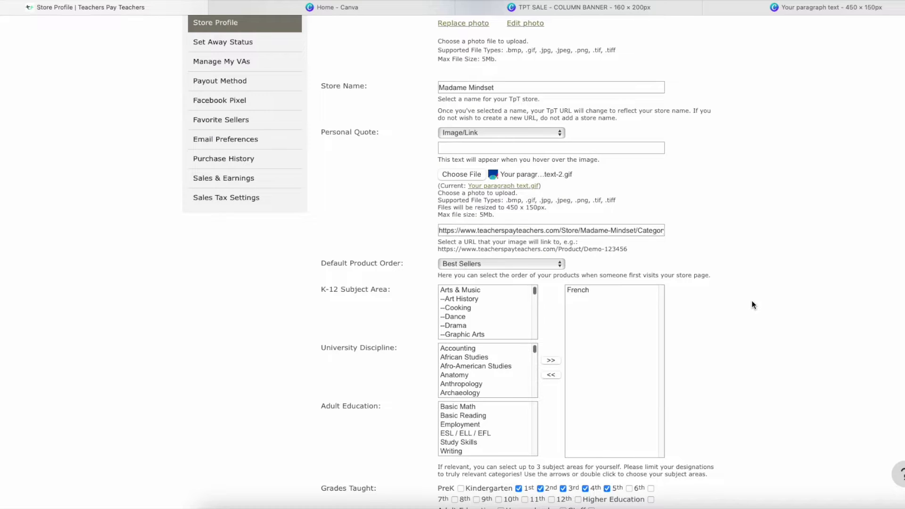
{"action": "scroll", "coordinate": [752, 302], "scroll_direction": "down", "scroll_amount": 15}
{"action": "left_click", "coordinate": [516, 70]}
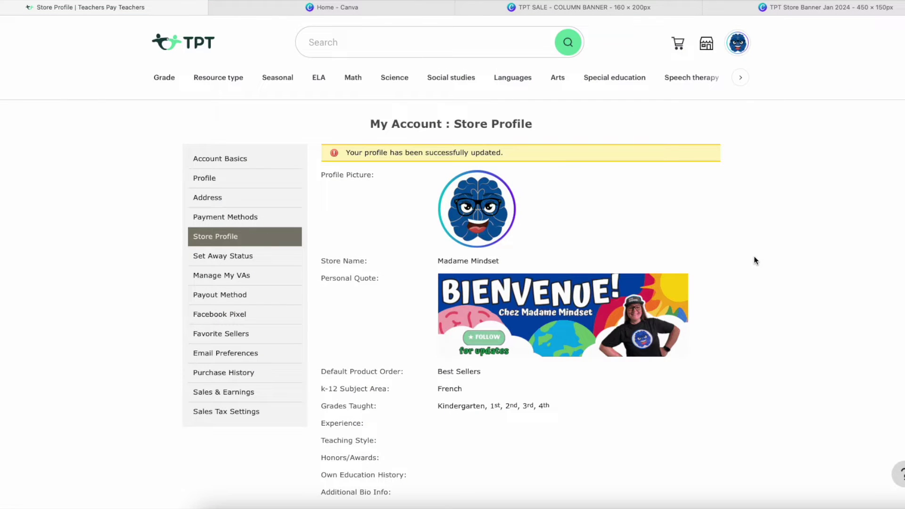
From the seller dashboard's marketing options, open the store customization page for uploading own banners
{"action": "scroll", "coordinate": [744, 250], "scroll_direction": "down", "scroll_amount": 2}
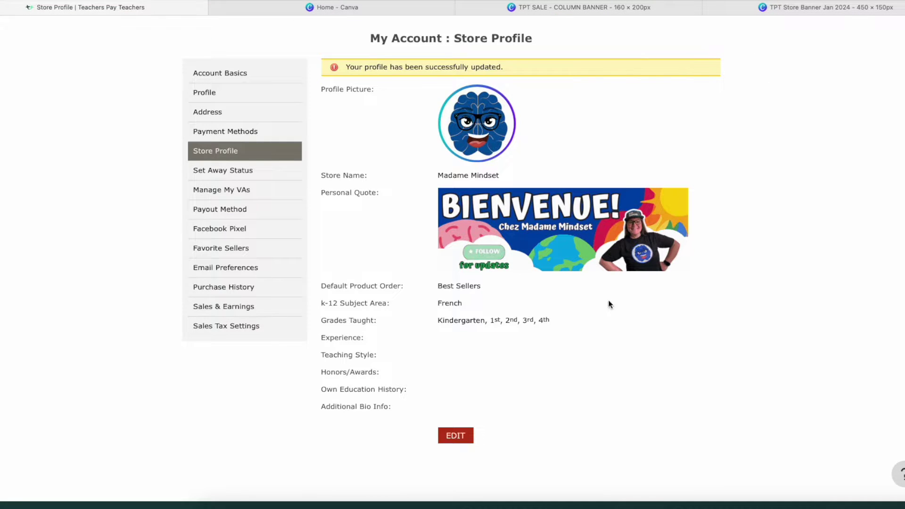
{"action": "scroll", "coordinate": [608, 304], "scroll_direction": "up", "scroll_amount": 2}
{"action": "left_click", "coordinate": [737, 43]}
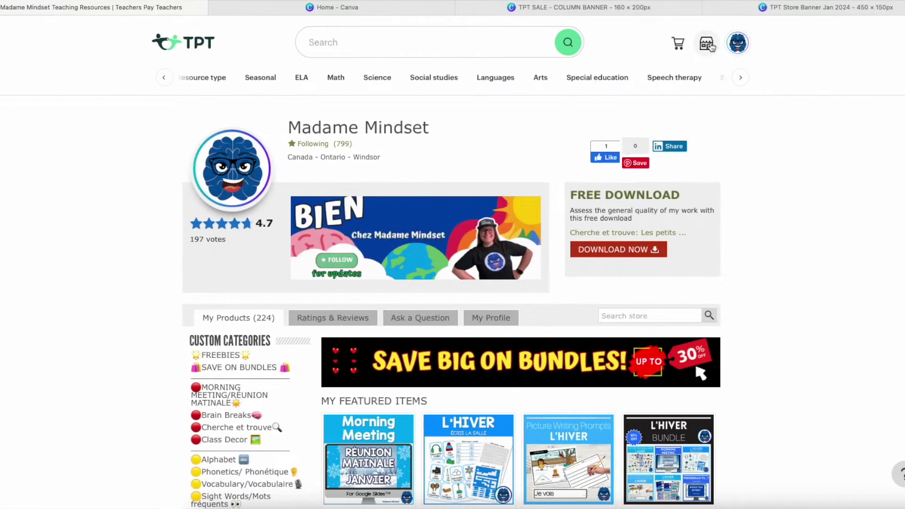
{"action": "left_click", "coordinate": [712, 46]}
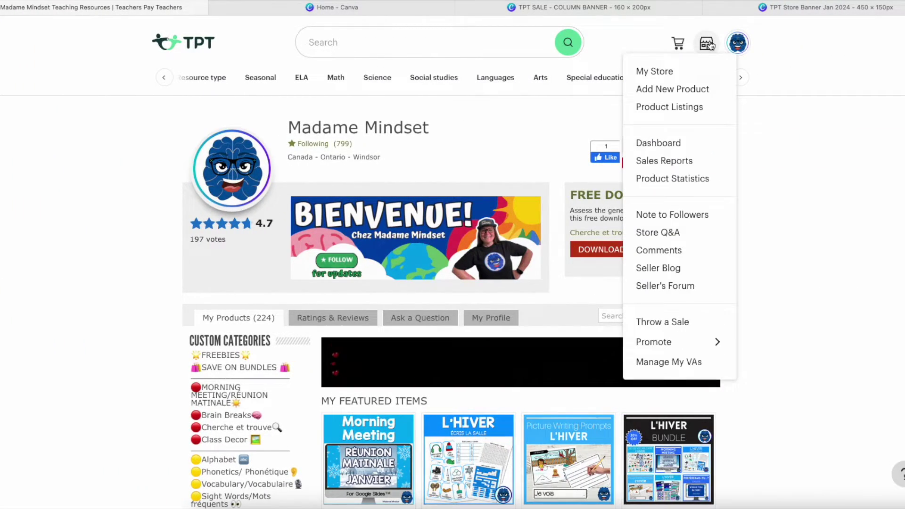
{"action": "left_click", "coordinate": [682, 143]}
{"action": "scroll", "coordinate": [569, 312], "scroll_direction": "down", "scroll_amount": 4}
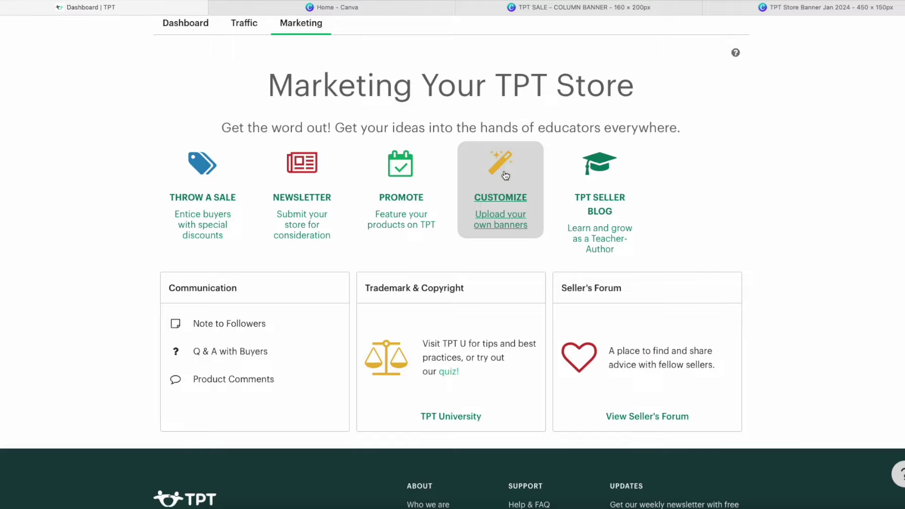
{"action": "left_click", "coordinate": [509, 200]}
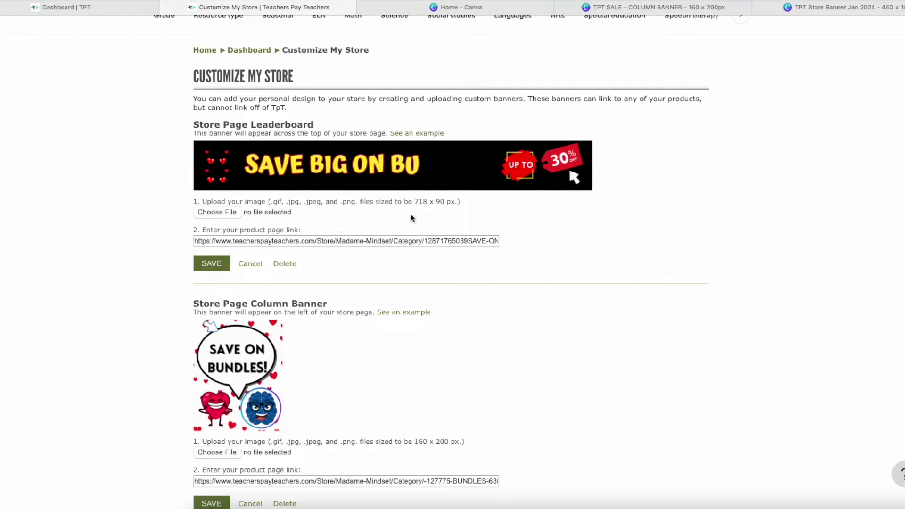
Examine the Store Page Leaderboard section and highlight its file type and image size requirements
{"action": "scroll", "coordinate": [403, 356], "scroll_direction": "down", "scroll_amount": 1}
{"action": "scroll", "coordinate": [204, 265], "scroll_direction": "up", "scroll_amount": 3}
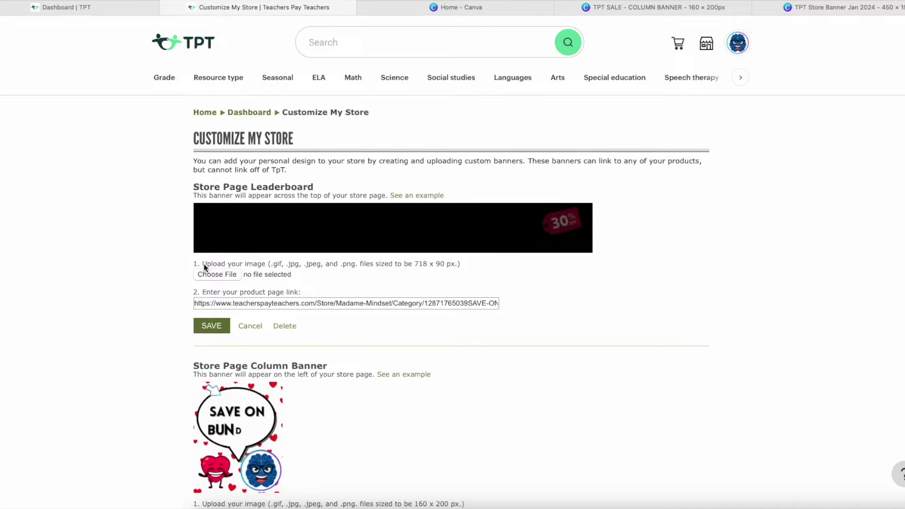
{"action": "left_click_drag", "start_coordinate": [207, 263], "coordinate": [475, 267]}
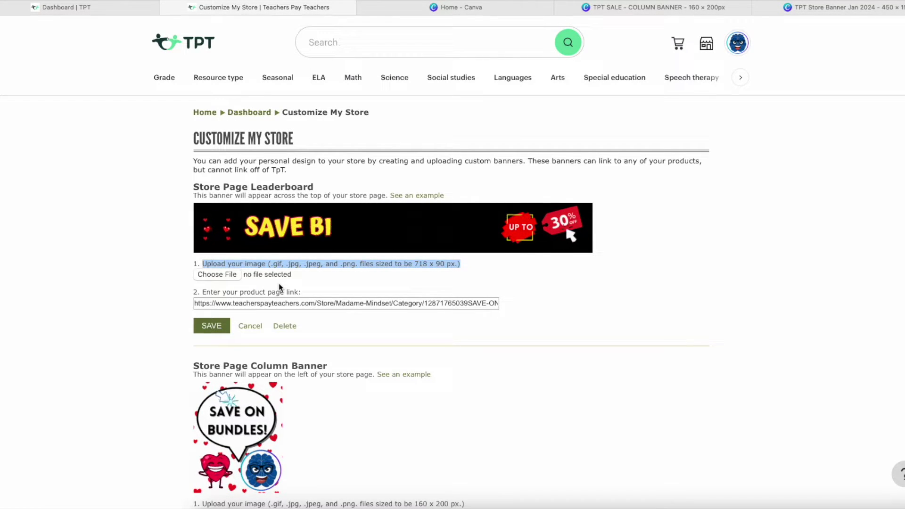
{"action": "left_click", "coordinate": [287, 267]}
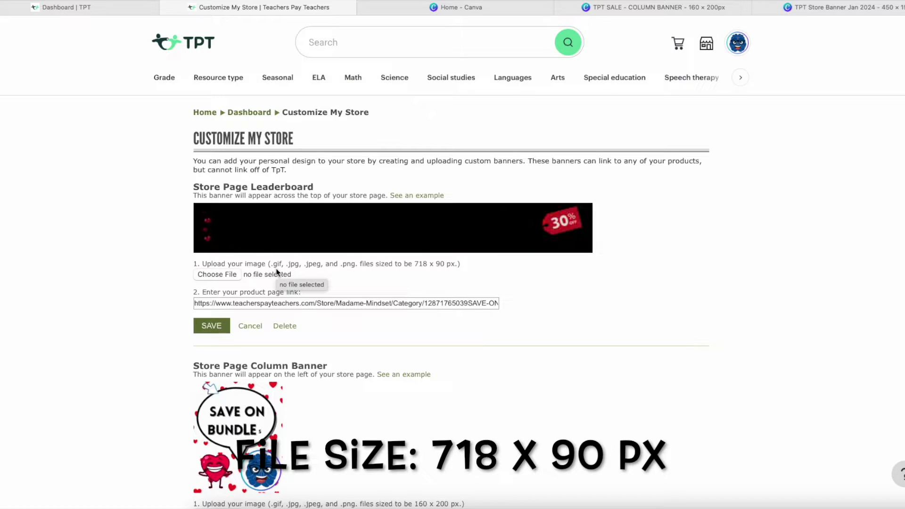
Switch to Canva and create a new custom-size design of 718 × 90 px
{"action": "left_click", "coordinate": [494, 11]}
{"action": "left_click", "coordinate": [666, 38]}
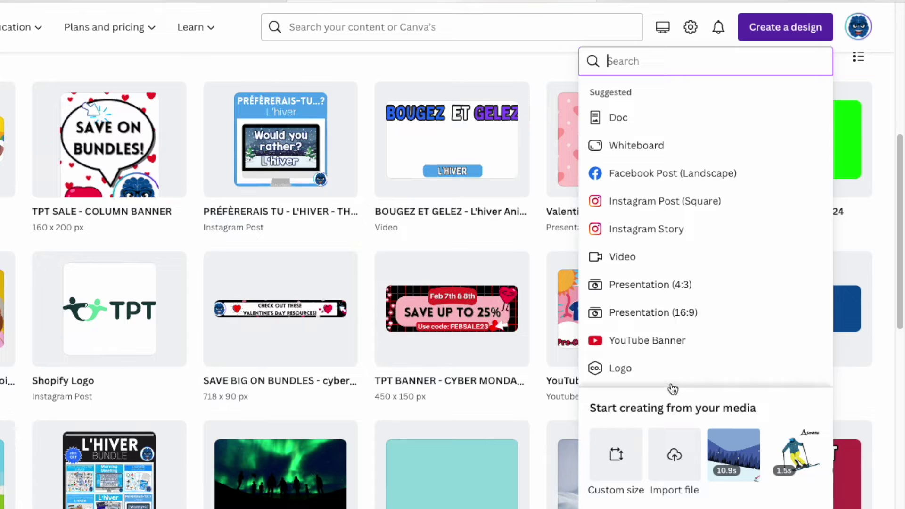
{"action": "left_click", "coordinate": [617, 455]}
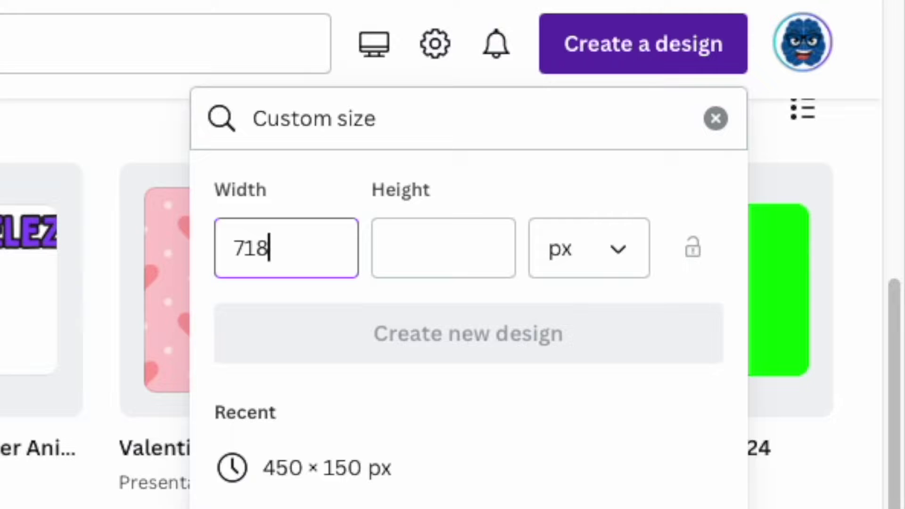
{"action": "left_click", "coordinate": [392, 261]}
{"action": "type", "text": "90"}
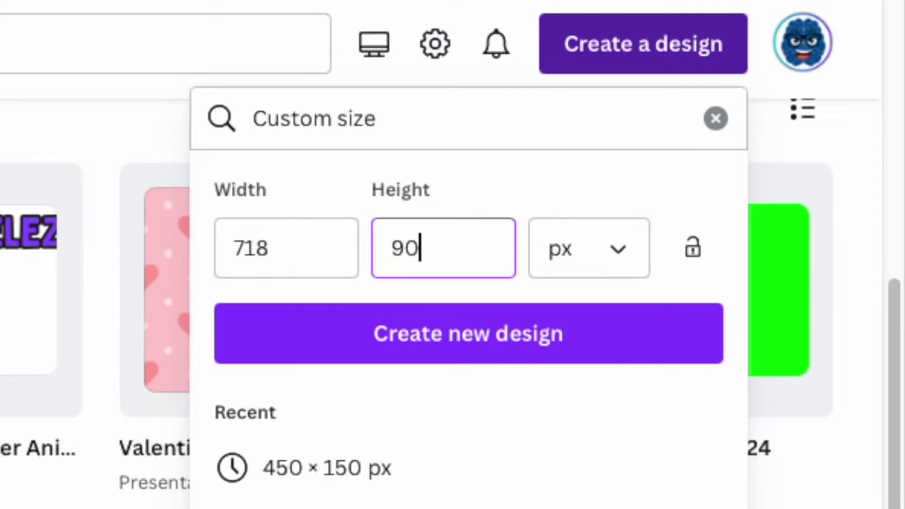
{"action": "left_click", "coordinate": [520, 365]}
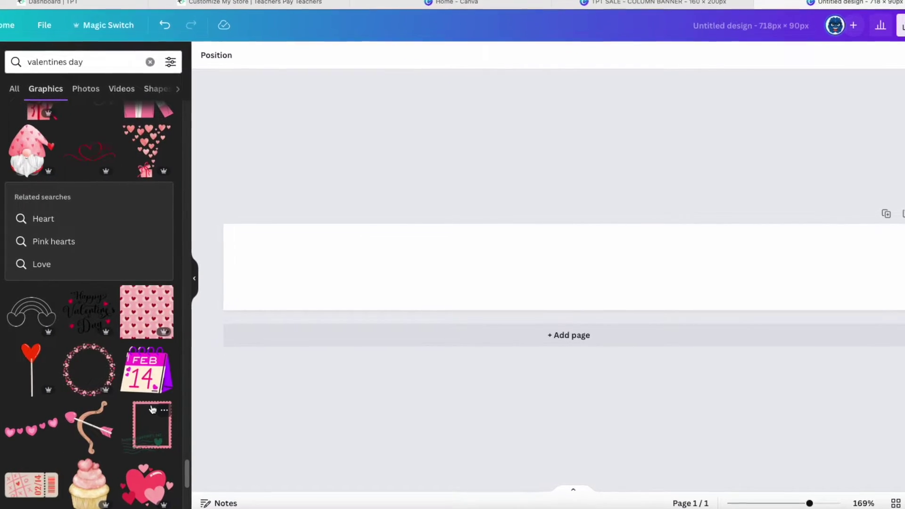
Add the red heart-pattern graphic from the valentines day results and set it as the banner's background
{"action": "scroll", "coordinate": [118, 392], "scroll_direction": "down", "scroll_amount": 6}
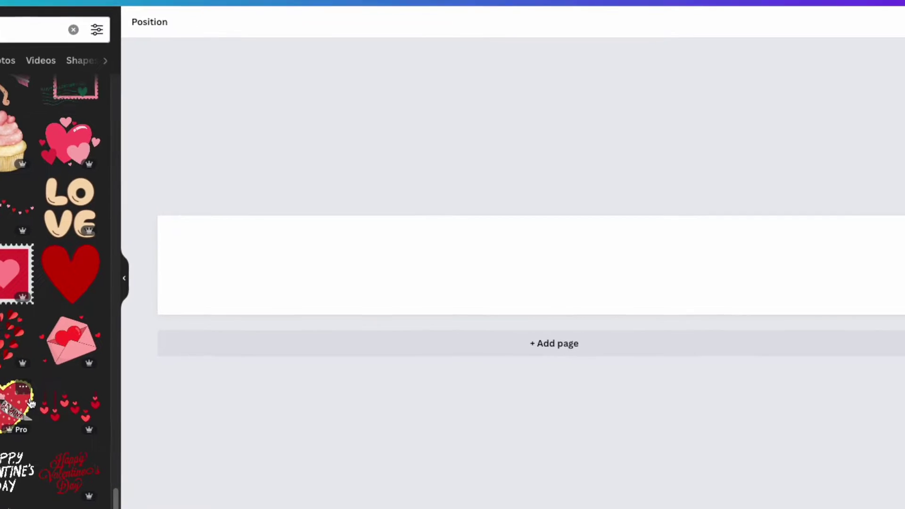
{"action": "scroll", "coordinate": [33, 404], "scroll_direction": "down", "scroll_amount": 5}
{"action": "left_click", "coordinate": [32, 403]}
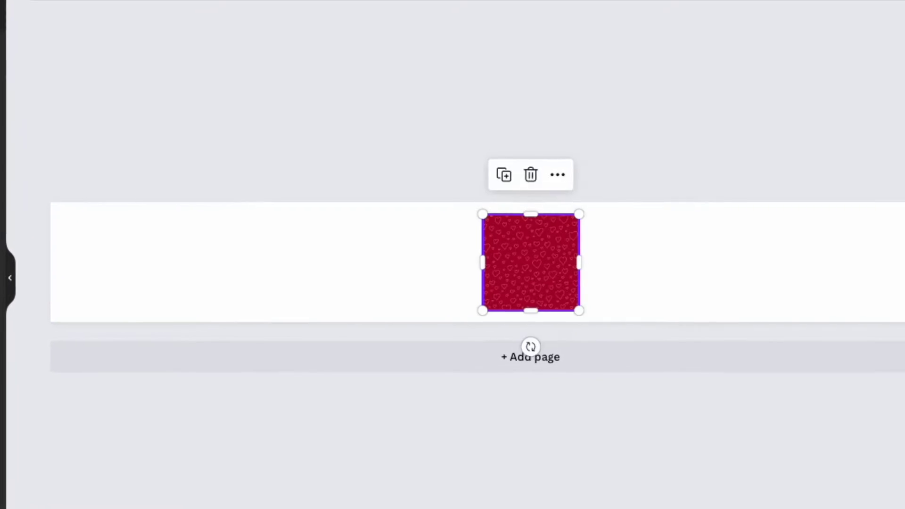
{"action": "left_click_drag", "start_coordinate": [563, 290], "coordinate": [437, 257]}
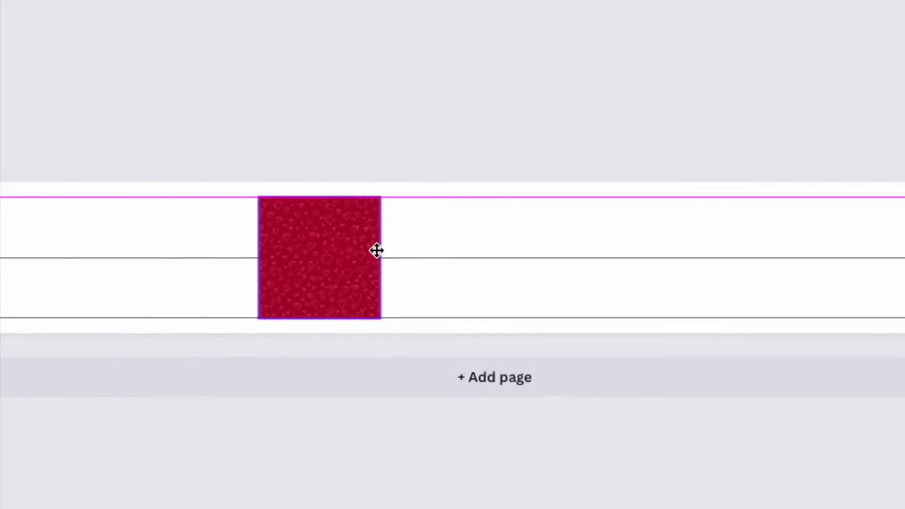
{"action": "left_click_drag", "start_coordinate": [377, 251], "coordinate": [468, 271]}
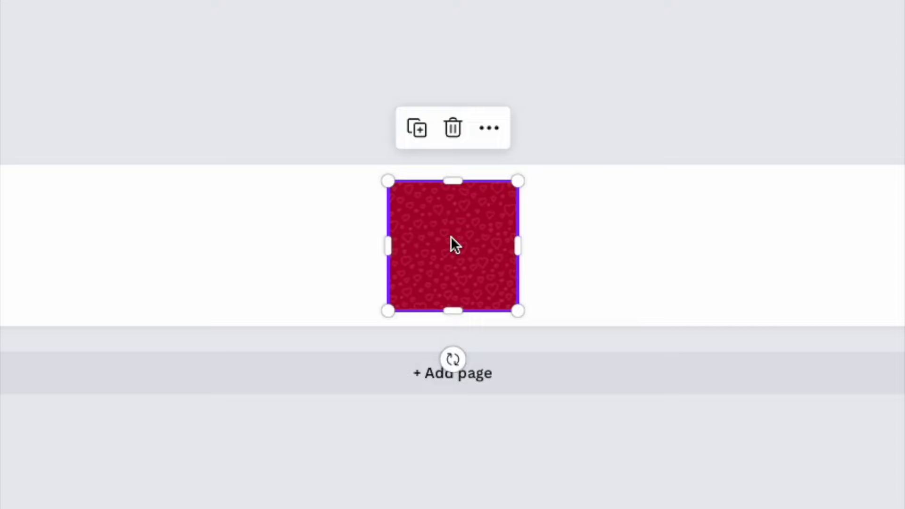
{"action": "left_click_drag", "start_coordinate": [526, 248], "coordinate": [623, 263]}
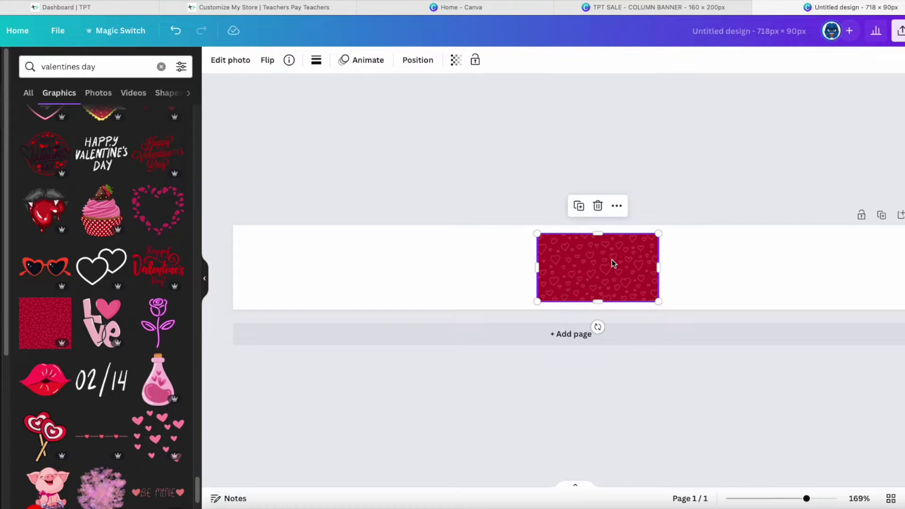
{"action": "right_click", "coordinate": [614, 264]}
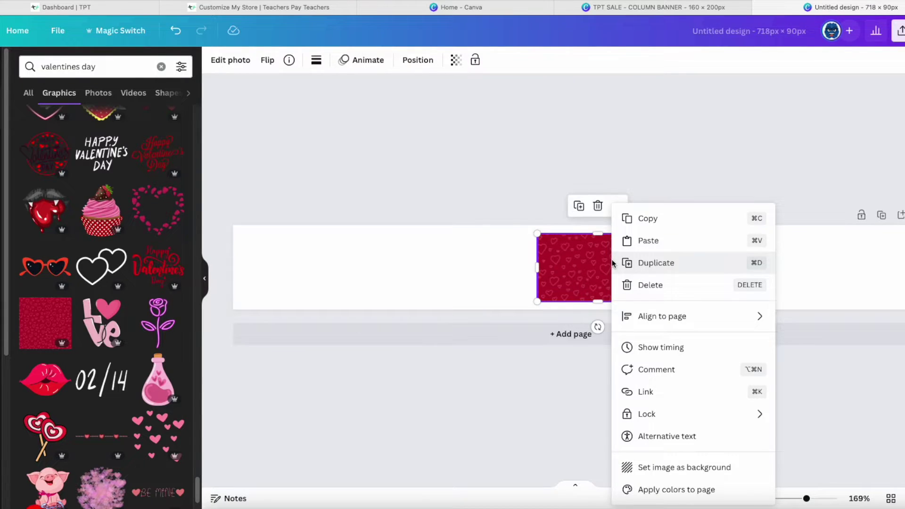
{"action": "left_click", "coordinate": [681, 469]}
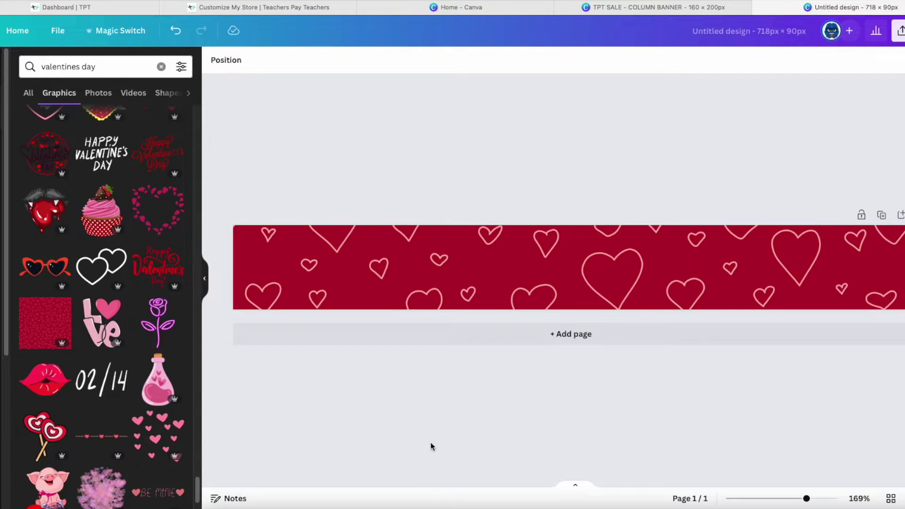
Add a heading to the heart banner in white Atma font and start its text with "Check ou"
{"action": "scroll", "coordinate": [186, 379], "scroll_direction": "down", "scroll_amount": 10}
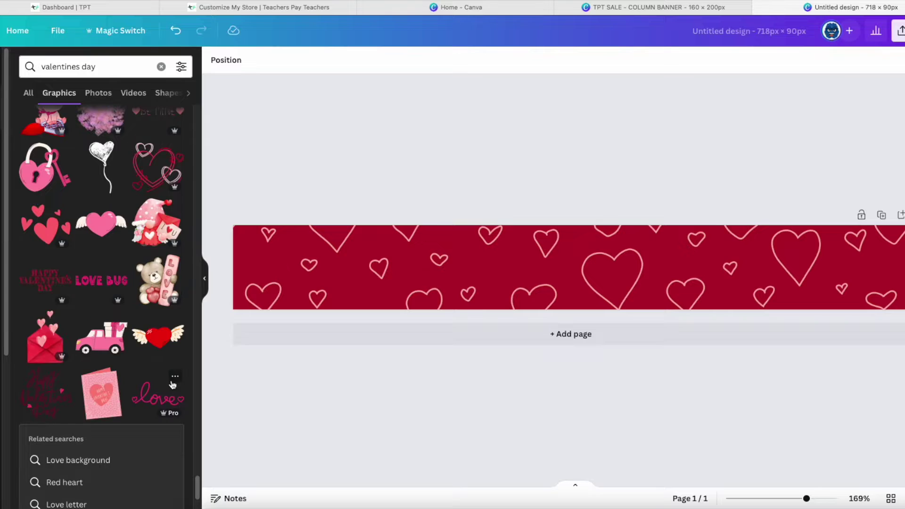
{"action": "scroll", "coordinate": [131, 330], "scroll_direction": "up", "scroll_amount": 20}
{"action": "left_click", "coordinate": [123, 163]}
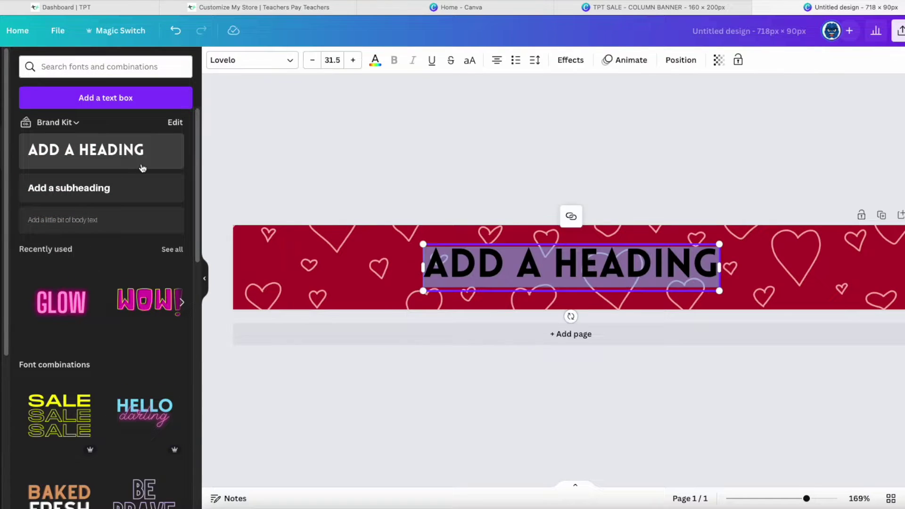
{"action": "left_click", "coordinate": [294, 60]}
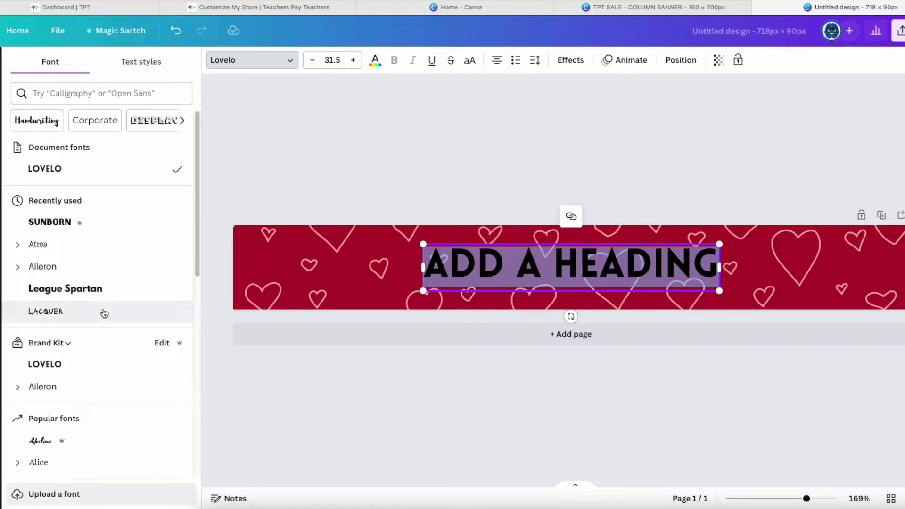
{"action": "left_click", "coordinate": [71, 244]}
{"action": "left_click", "coordinate": [376, 60]}
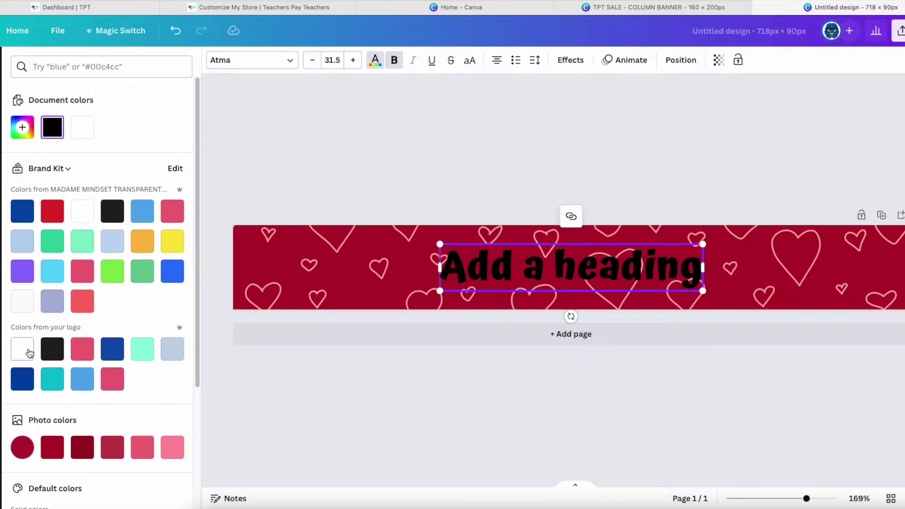
{"action": "left_click", "coordinate": [22, 349]}
{"action": "double_click", "coordinate": [565, 268]}
{"action": "type", "text": "Check ou"}
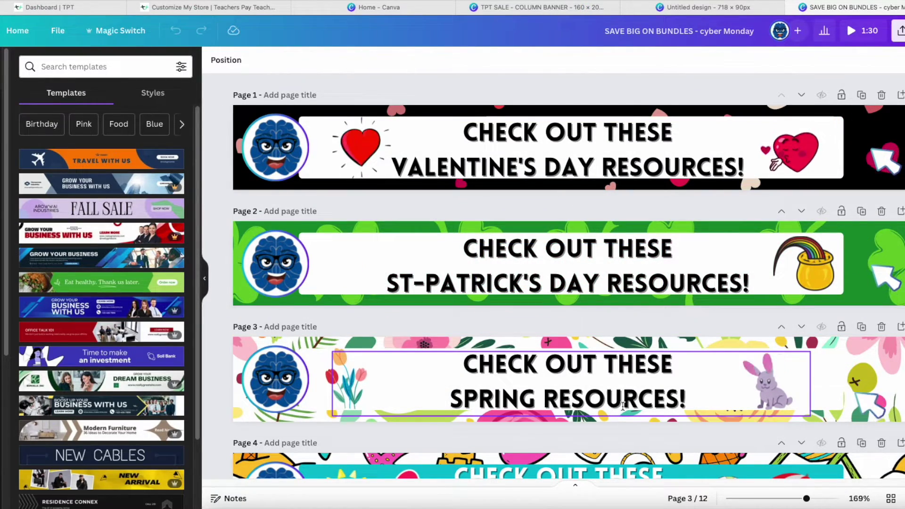
Examine the seasonal and sale leaderboard banners across all pages of the SAVE BIG ON BUNDLES - cyber Monday design
{"action": "scroll", "coordinate": [622, 407], "scroll_direction": "down", "scroll_amount": 12}
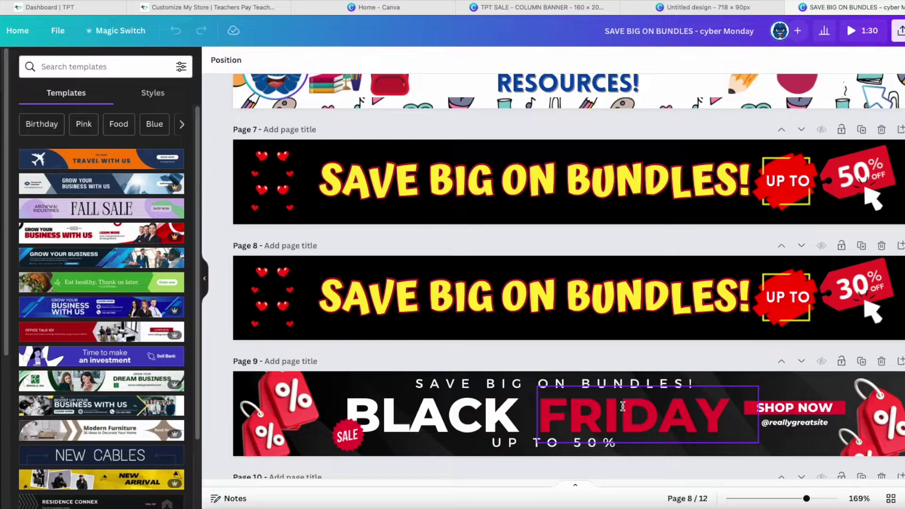
{"action": "scroll", "coordinate": [622, 407], "scroll_direction": "down", "scroll_amount": 3}
{"action": "scroll", "coordinate": [622, 406], "scroll_direction": "down", "scroll_amount": 2}
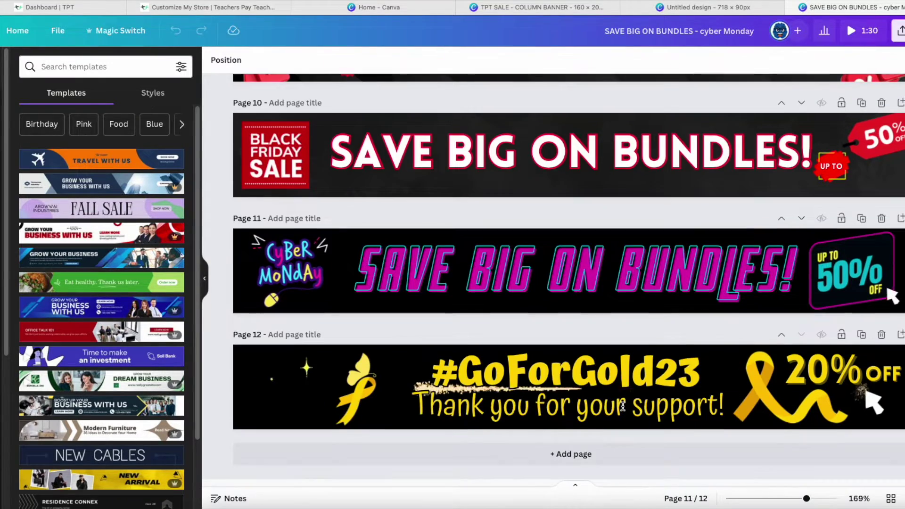
{"action": "scroll", "coordinate": [622, 406], "scroll_direction": "up", "scroll_amount": 20}
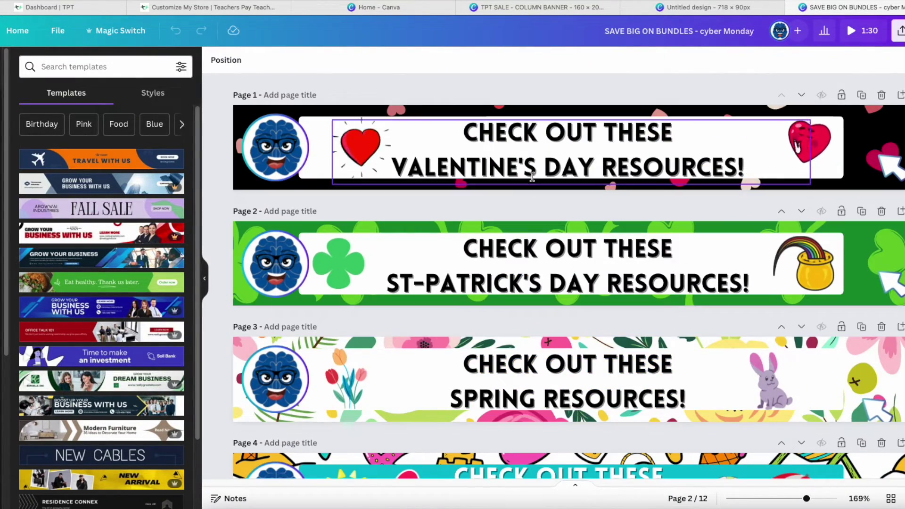
{"action": "scroll", "coordinate": [622, 406], "scroll_direction": "down", "scroll_amount": 20}
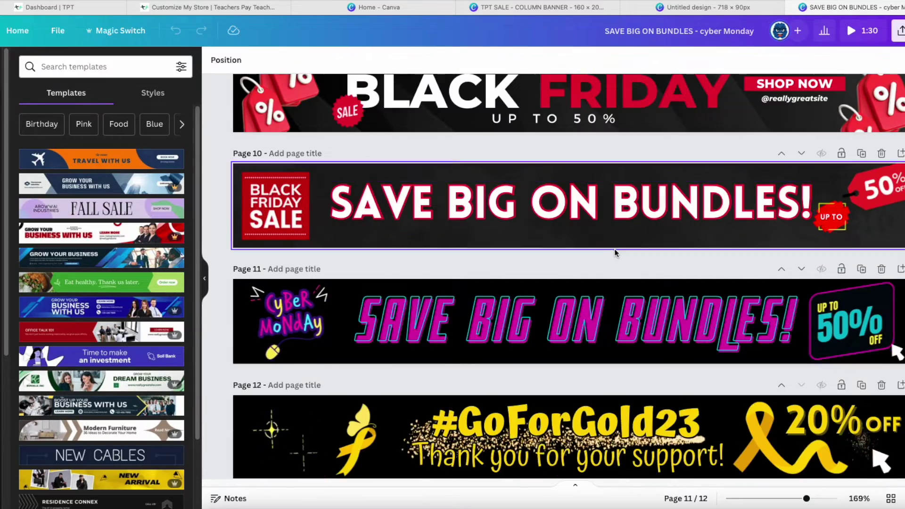
{"action": "scroll", "coordinate": [614, 248], "scroll_direction": "up", "scroll_amount": 18}
{"action": "scroll", "coordinate": [645, 256], "scroll_direction": "down", "scroll_amount": 20}
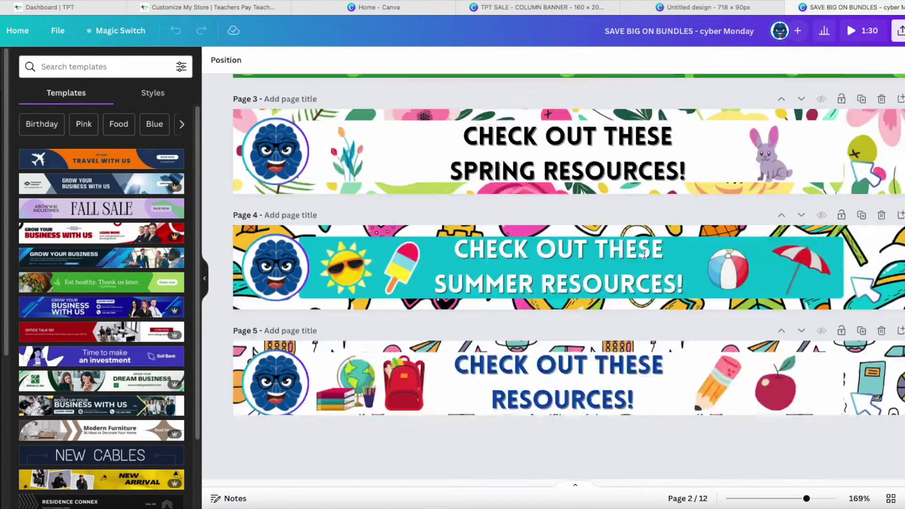
Return to the 718 × 90 px heart banner and complete its heading as "Check out these resources!"
{"action": "scroll", "coordinate": [645, 256], "scroll_direction": "up", "scroll_amount": 15}
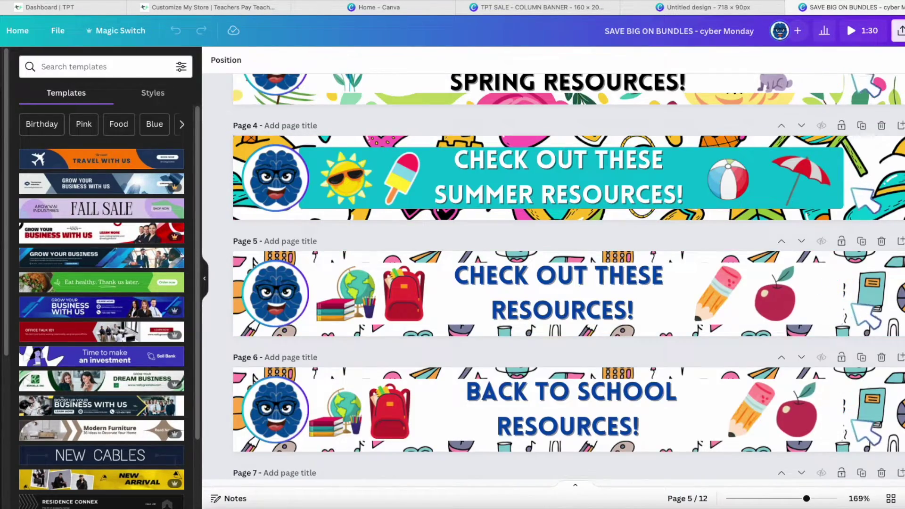
{"action": "left_click", "coordinate": [537, 7]}
{"action": "left_click", "coordinate": [669, 7]}
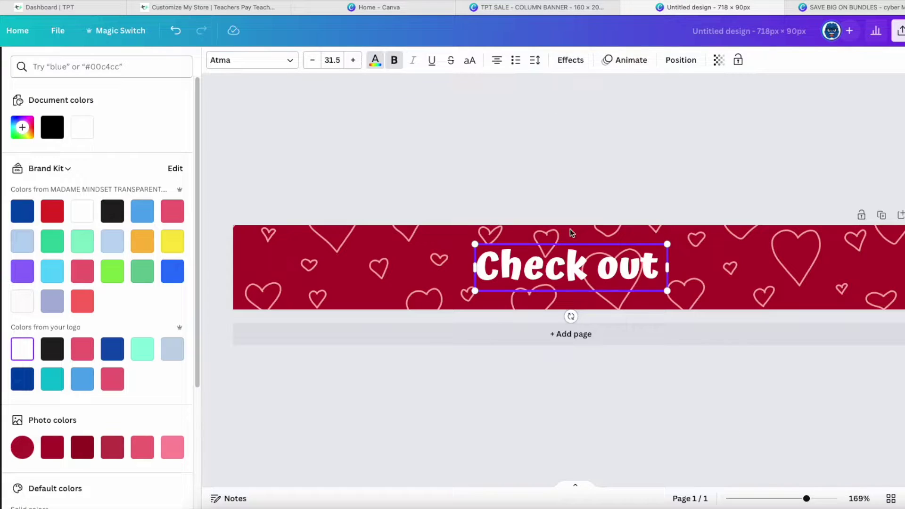
{"action": "type", "text": "these resources!"}
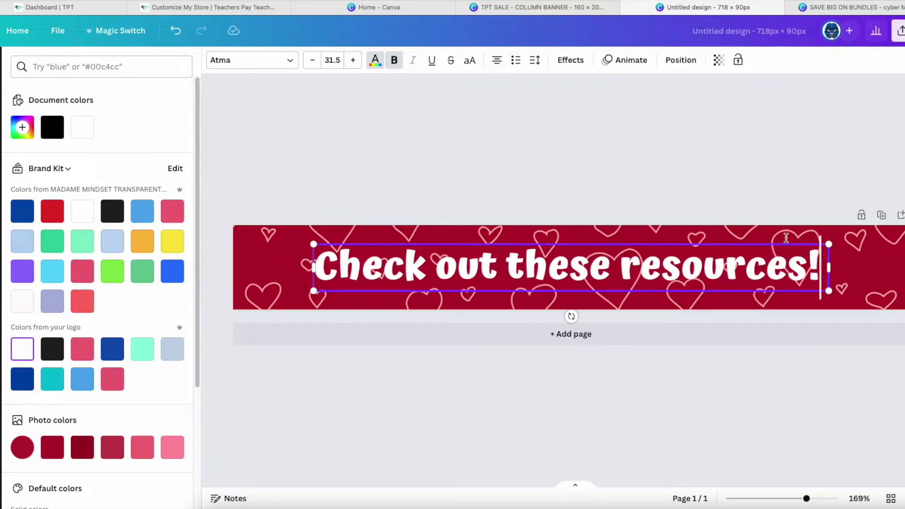
Apply the Outline text effect with a black outline to the whole heading
{"action": "triple_click", "coordinate": [741, 250]}
{"action": "left_click", "coordinate": [571, 60]}
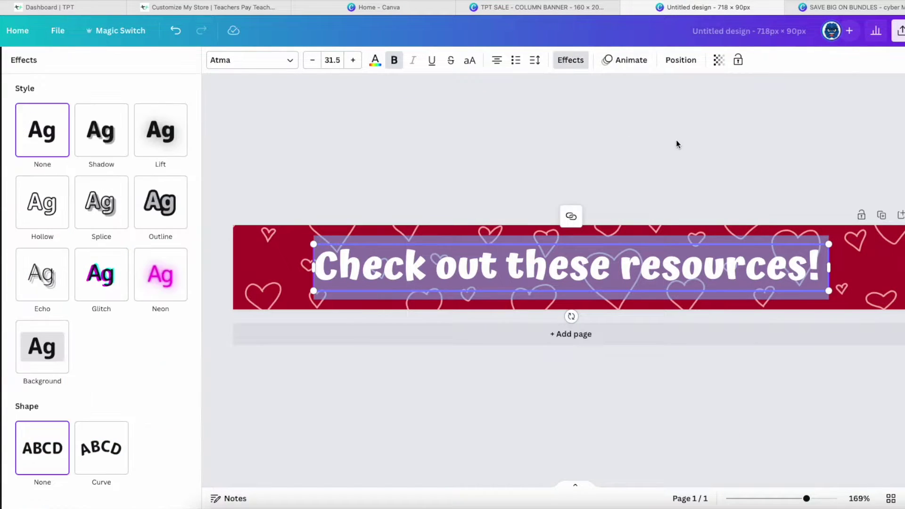
{"action": "left_click", "coordinate": [175, 208]}
{"action": "left_click", "coordinate": [169, 293]}
{"action": "left_click", "coordinate": [555, 366]}
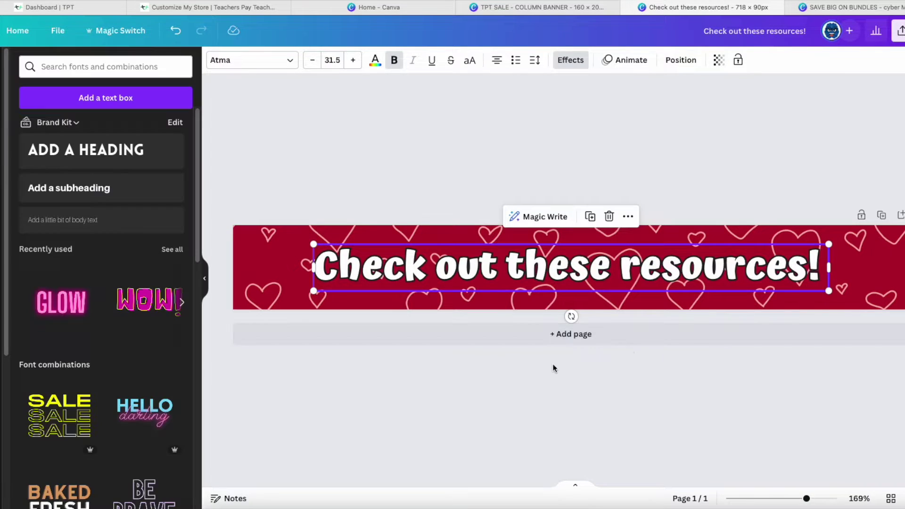
Find graphics similar to the red heart character in the heart graphics results
{"action": "left_click", "coordinate": [623, 361]}
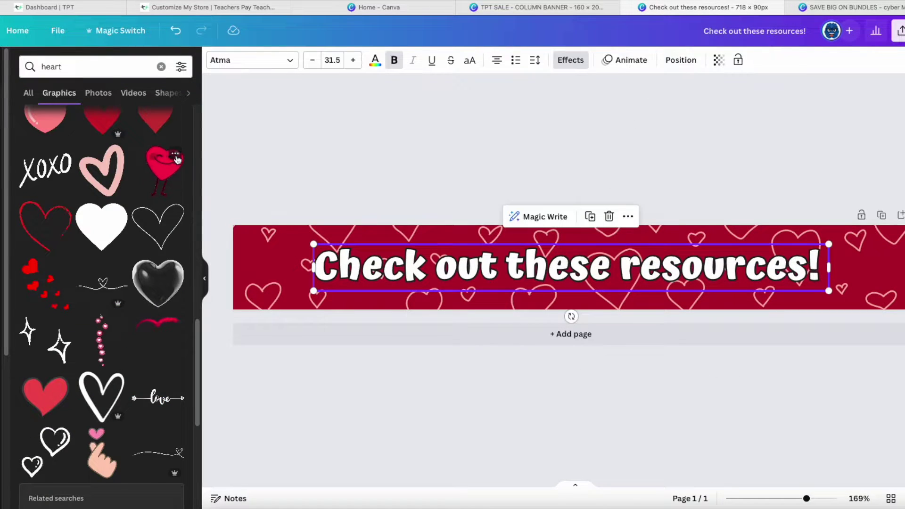
{"action": "left_click", "coordinate": [175, 155]}
{"action": "left_click", "coordinate": [280, 364]}
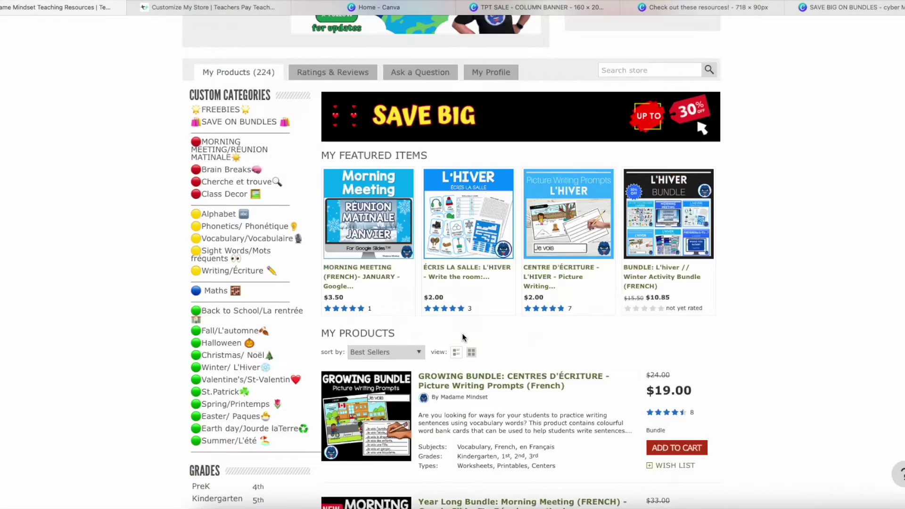
On the Teachers Pay Teachers store page, show the products in grid view and sort them by Rating
{"action": "scroll", "coordinate": [462, 333], "scroll_direction": "down", "scroll_amount": 3}
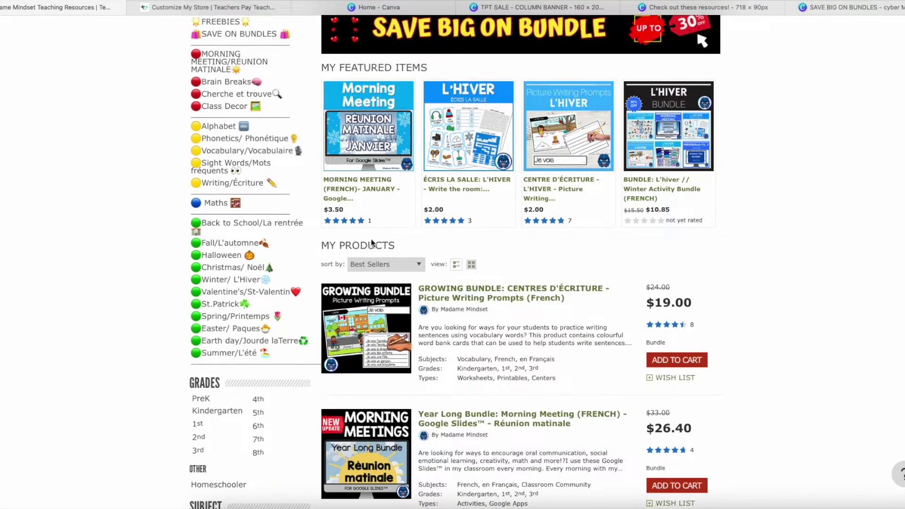
{"action": "left_click", "coordinate": [472, 265]}
{"action": "scroll", "coordinate": [774, 317], "scroll_direction": "down", "scroll_amount": 20}
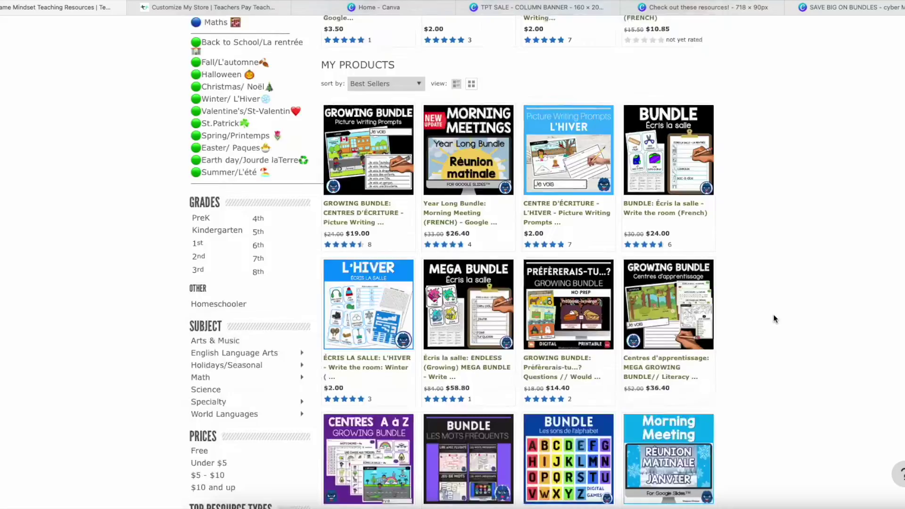
{"action": "scroll", "coordinate": [669, 380], "scroll_direction": "up", "scroll_amount": 15}
{"action": "scroll", "coordinate": [662, 380], "scroll_direction": "up", "scroll_amount": 8}
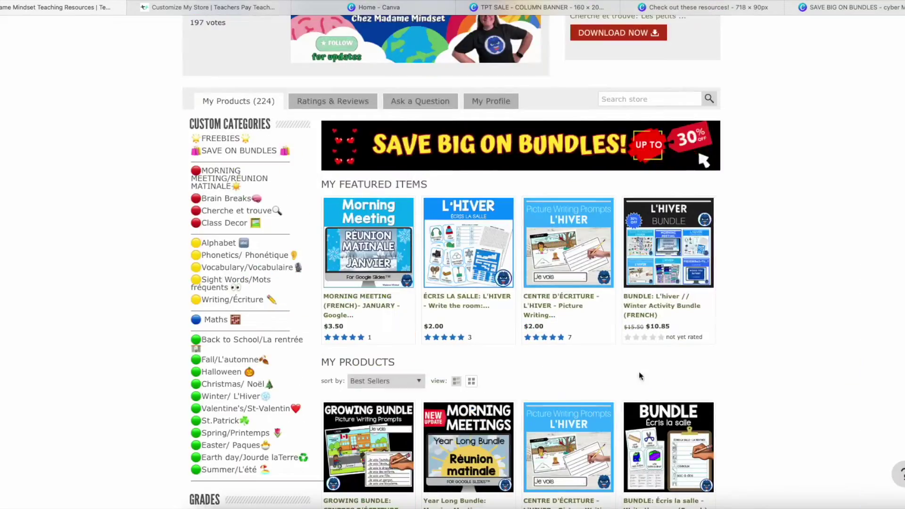
{"action": "left_click", "coordinate": [420, 382]}
{"action": "left_click", "coordinate": [411, 386]}
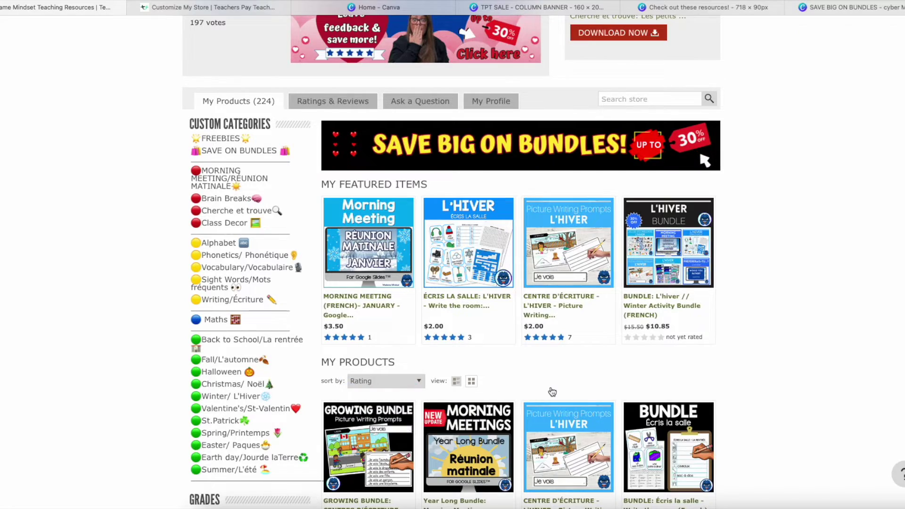
{"action": "scroll", "coordinate": [549, 389], "scroll_direction": "down", "scroll_amount": 20}
{"action": "scroll", "coordinate": [553, 388], "scroll_direction": "up", "scroll_amount": 20}
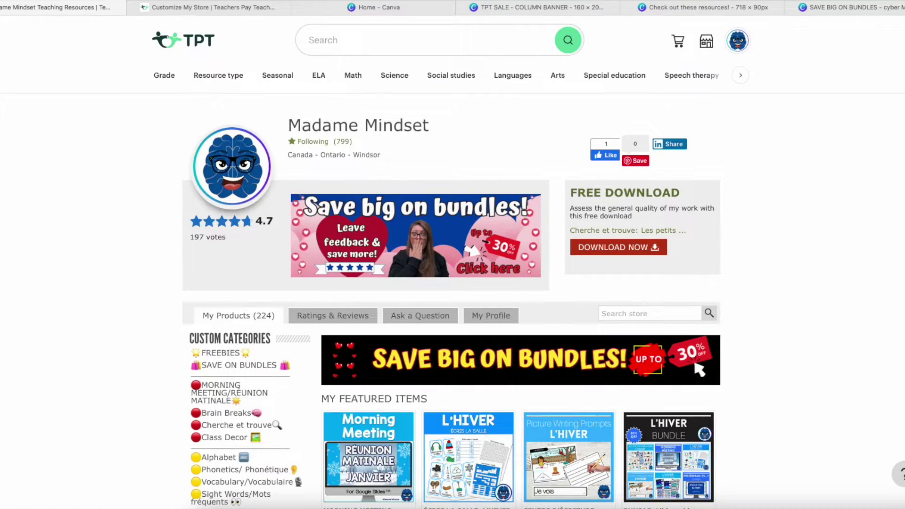
Copy the web address of the store page and look through its rating-sorted products
{"action": "key", "text": "super+l"}
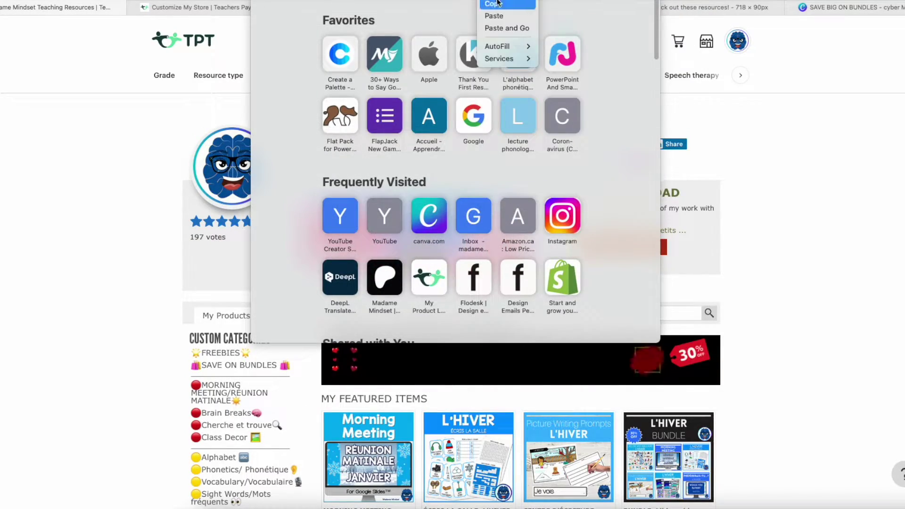
{"action": "left_click", "coordinate": [497, 3]}
{"action": "left_click", "coordinate": [766, 166]}
{"action": "scroll", "coordinate": [543, 436], "scroll_direction": "down", "scroll_amount": 20}
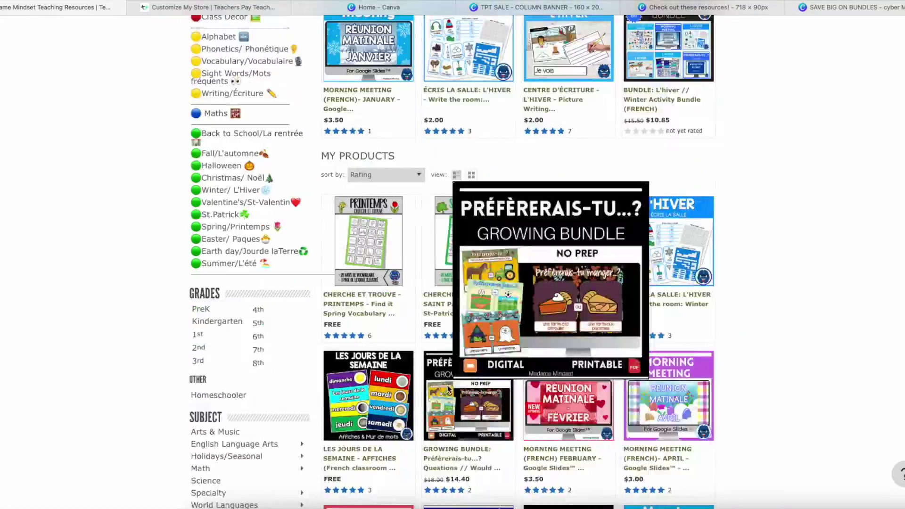
{"action": "scroll", "coordinate": [527, 354], "scroll_direction": "up", "scroll_amount": 20}
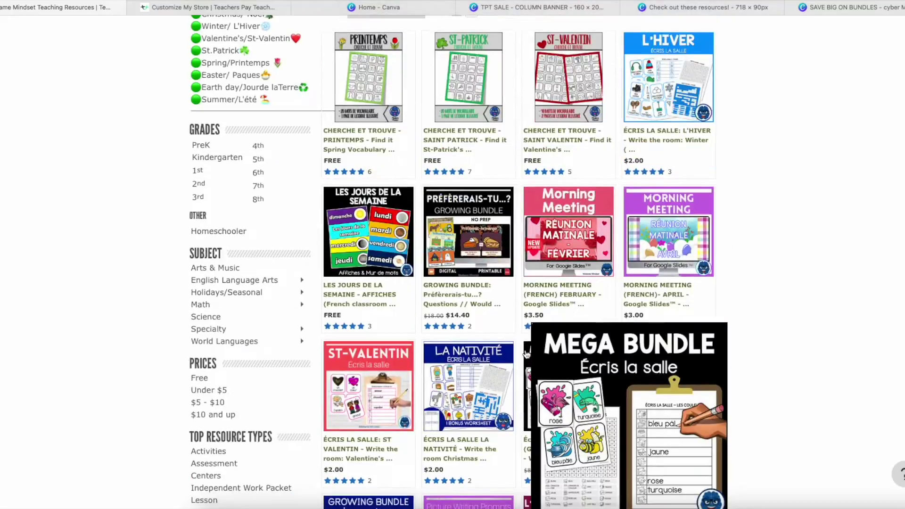
{"action": "scroll", "coordinate": [527, 354], "scroll_direction": "down", "scroll_amount": 3}
{"action": "scroll", "coordinate": [527, 355], "scroll_direction": "up", "scroll_amount": 5}
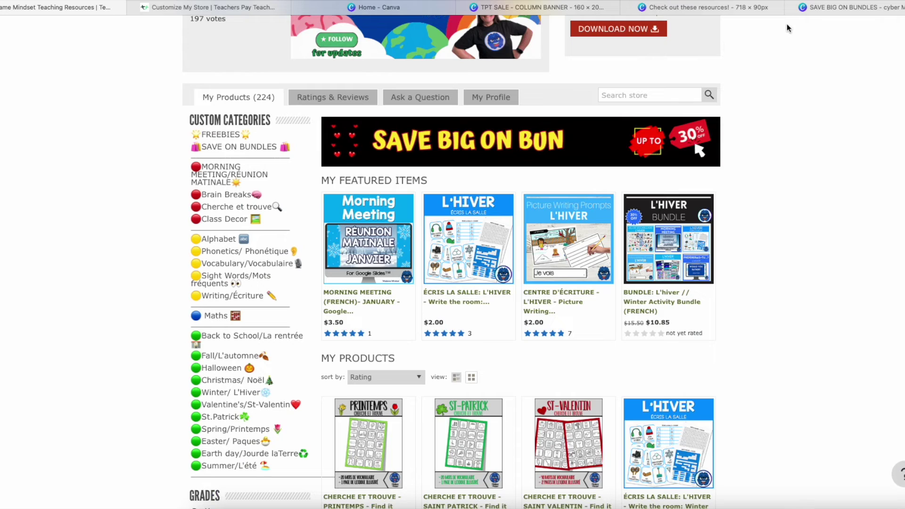
Back in the Canva banner, change the heading to "Check out these top sellers!" and place the pink heart character before it
{"action": "left_click", "coordinate": [733, 8]}
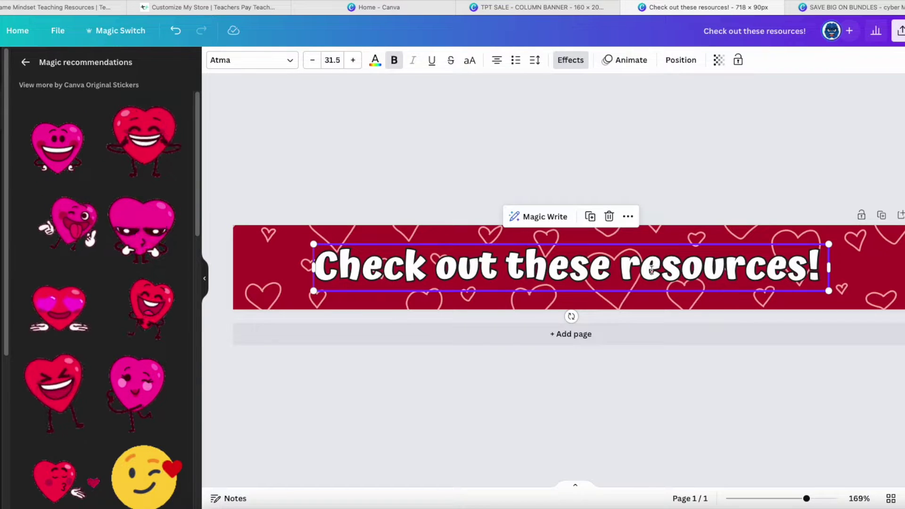
{"action": "left_click", "coordinate": [618, 257]}
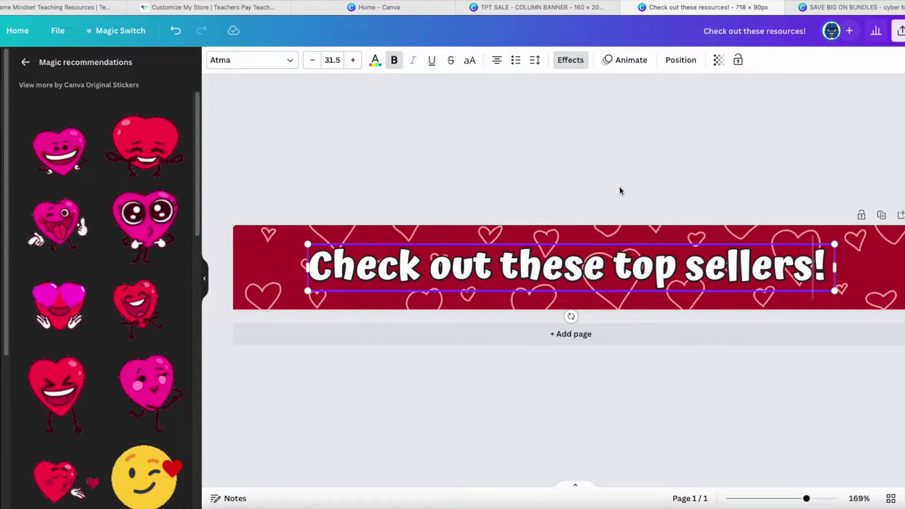
{"action": "left_click_drag", "start_coordinate": [141, 396], "coordinate": [284, 296]}
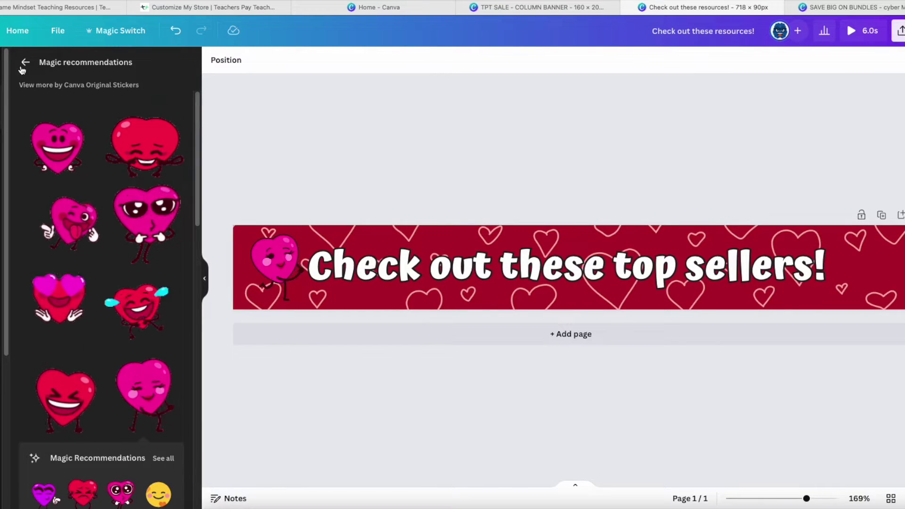
Add the Recommend thumbs-up badge from the top rated graphics at the right end of the banner and recolour its stars blue
{"action": "left_click", "coordinate": [25, 62]}
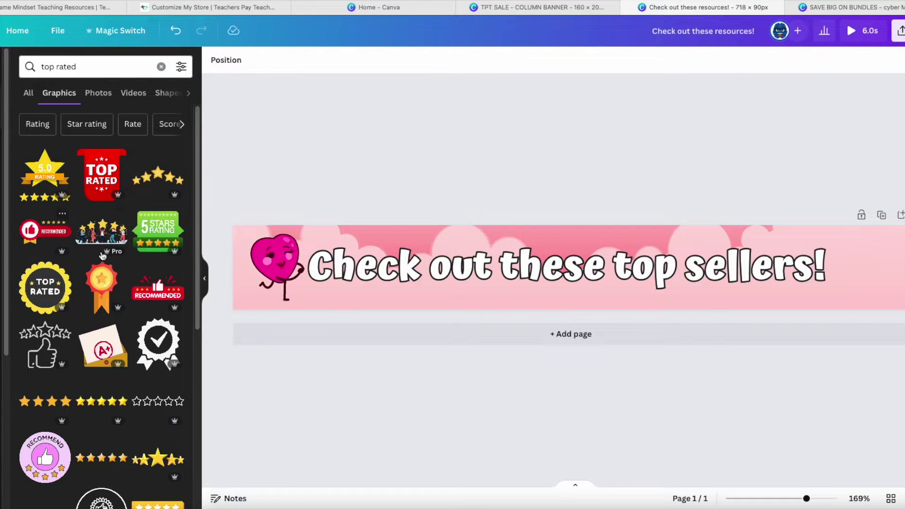
{"action": "left_click", "coordinate": [45, 458]}
{"action": "left_click_drag", "start_coordinate": [572, 275], "coordinate": [900, 217]}
{"action": "left_click_drag", "start_coordinate": [888, 261], "coordinate": [877, 287]}
{"action": "left_click", "coordinate": [398, 60]}
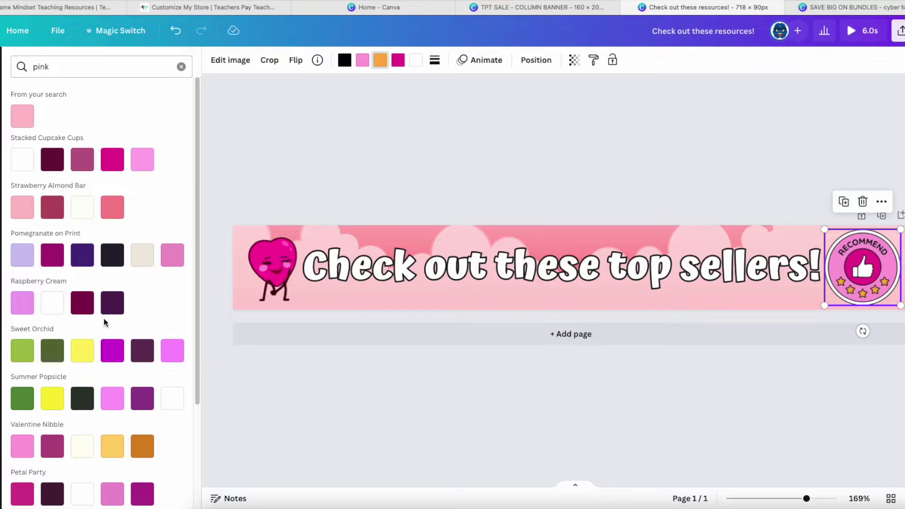
{"action": "left_click", "coordinate": [182, 67]}
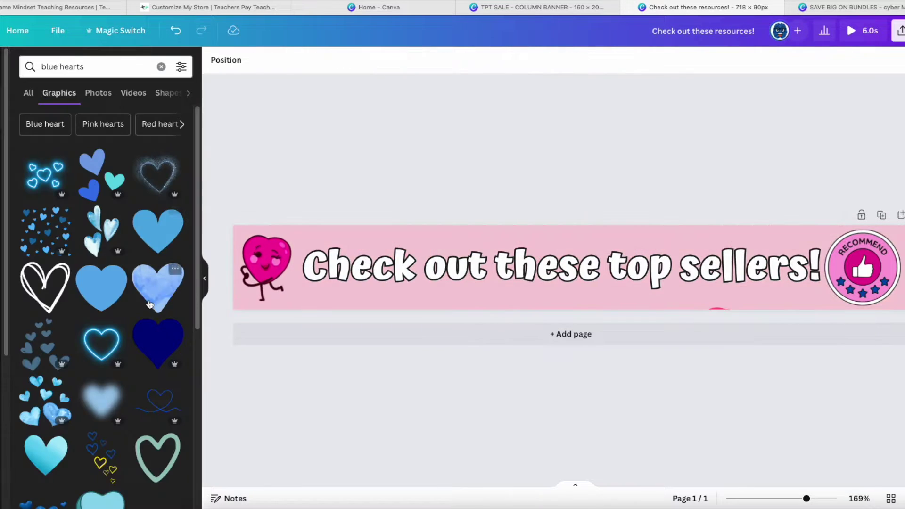
Add the light blue heart-pattern graphic from the blue hearts results and set it as the banner's background
{"action": "scroll", "coordinate": [101, 283], "scroll_direction": "down", "scroll_amount": 10}
{"action": "left_click", "coordinate": [101, 200]}
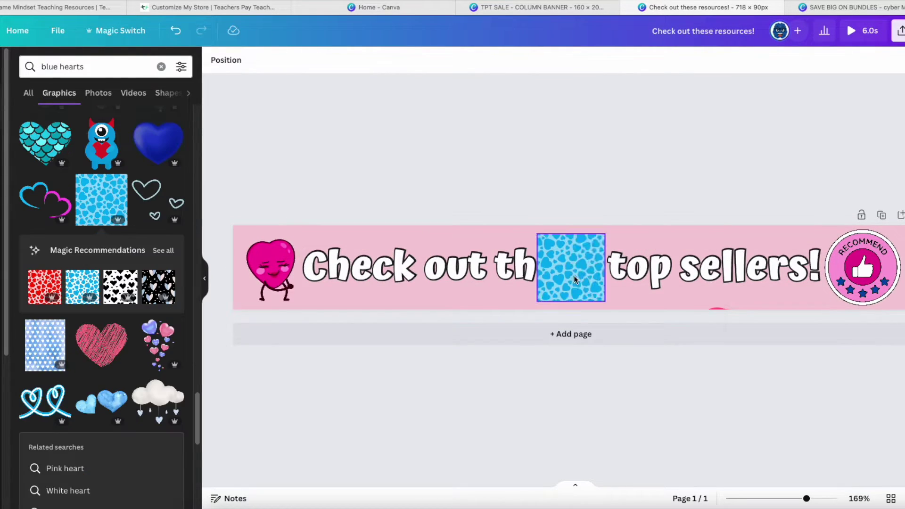
{"action": "right_click", "coordinate": [574, 279]}
{"action": "left_click", "coordinate": [660, 468]}
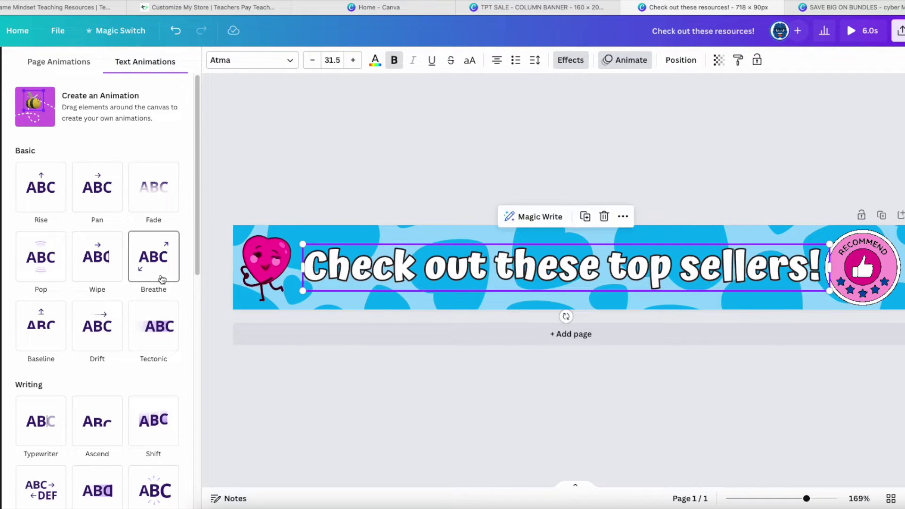
Apply the Breathe text animation to the banner heading
{"action": "scroll", "coordinate": [161, 279], "scroll_direction": "down", "scroll_amount": 1}
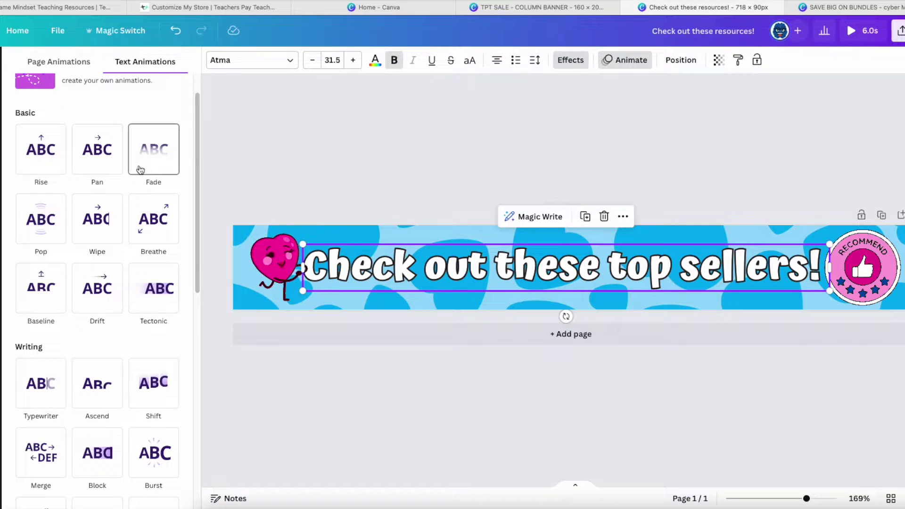
{"action": "left_click", "coordinate": [154, 220]}
{"action": "left_click", "coordinate": [217, 231]}
Search the graphics for "click" and place the white arrow click cursor over the badge's lower right edge
{"action": "left_click", "coordinate": [95, 67]}
{"action": "type", "text": "click"}
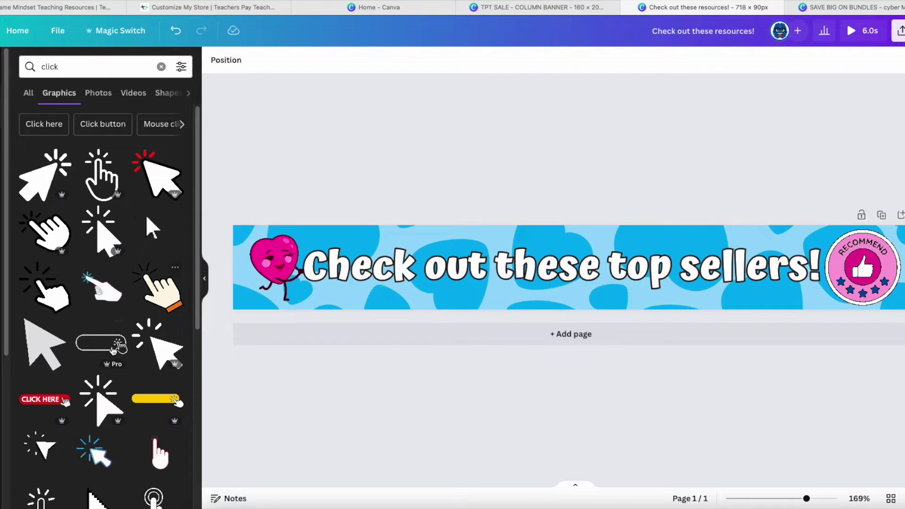
{"action": "scroll", "coordinate": [113, 352], "scroll_direction": "down", "scroll_amount": 2}
{"action": "scroll", "coordinate": [123, 407], "scroll_direction": "down", "scroll_amount": 6}
Replace the Recommend badge with the 5.0 star-rating rosette from the Ludere Studios graphics
{"action": "left_click", "coordinate": [877, 241]}
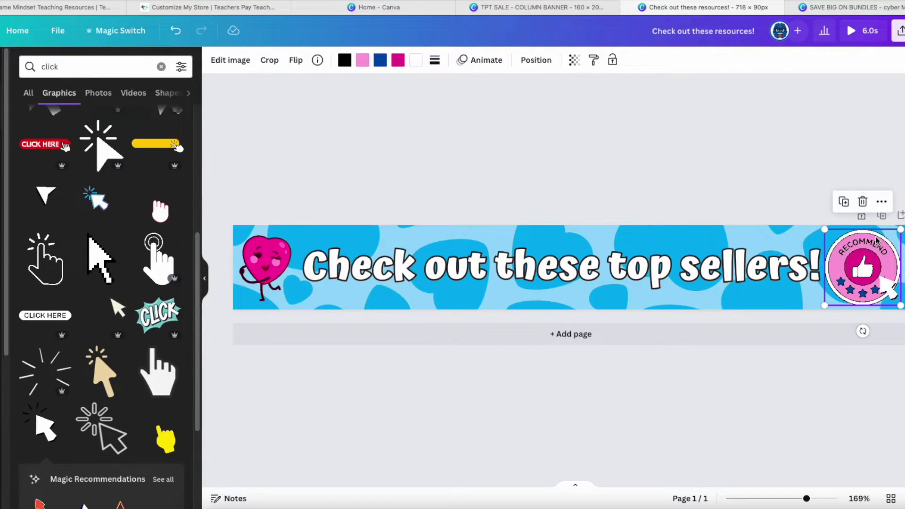
{"action": "left_click", "coordinate": [67, 67]}
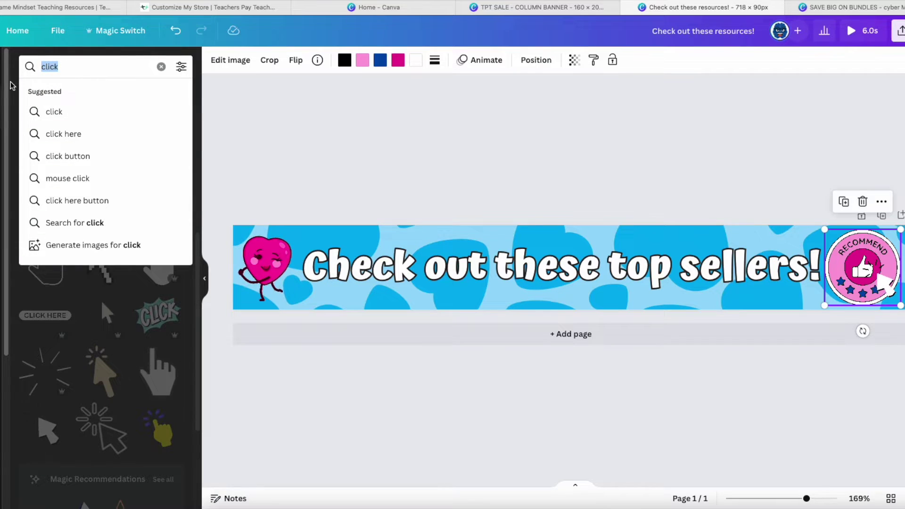
{"action": "left_click", "coordinate": [59, 139]}
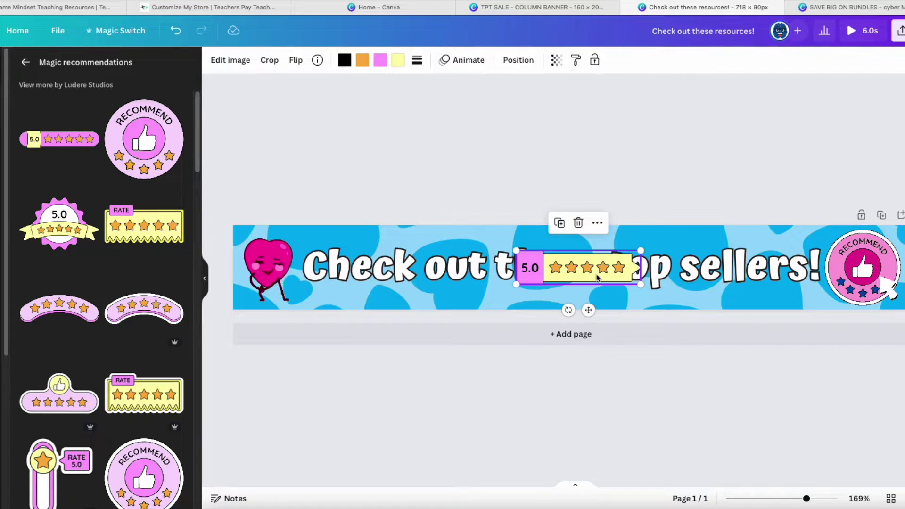
{"action": "key", "text": "Delete"}
{"action": "left_click", "coordinate": [58, 221]}
{"action": "left_click_drag", "start_coordinate": [571, 264], "coordinate": [857, 251]}
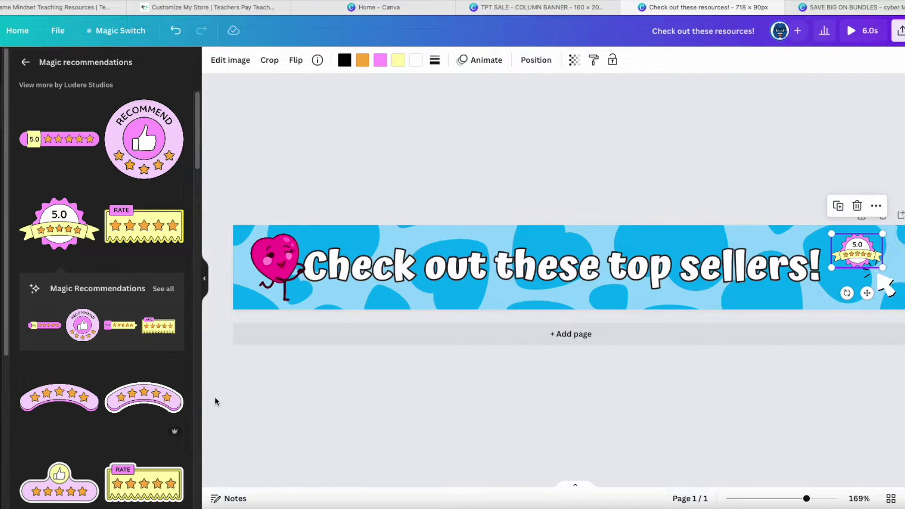
Duplicate the banner, including an added thumbs-up rating sticker, onto a second page and delete the copy's 5.0 rosette
{"action": "left_click", "coordinate": [59, 394]}
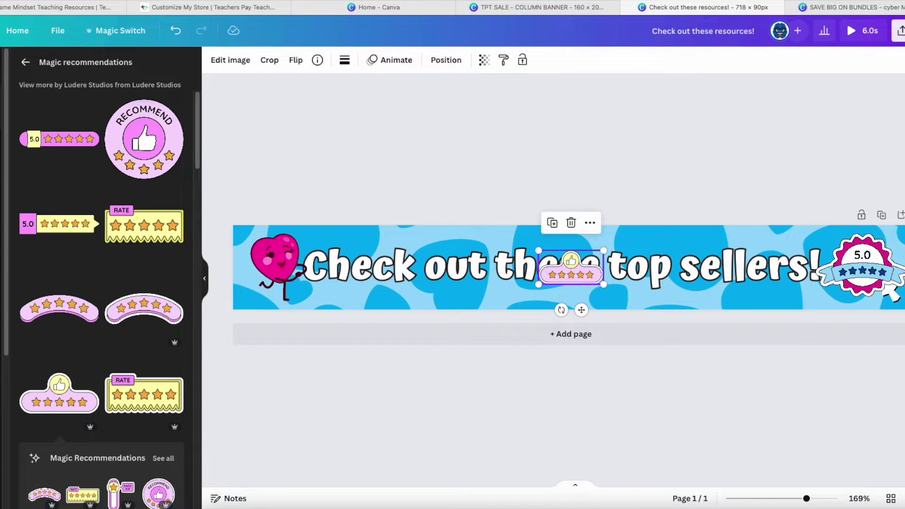
{"action": "left_click", "coordinate": [882, 216]}
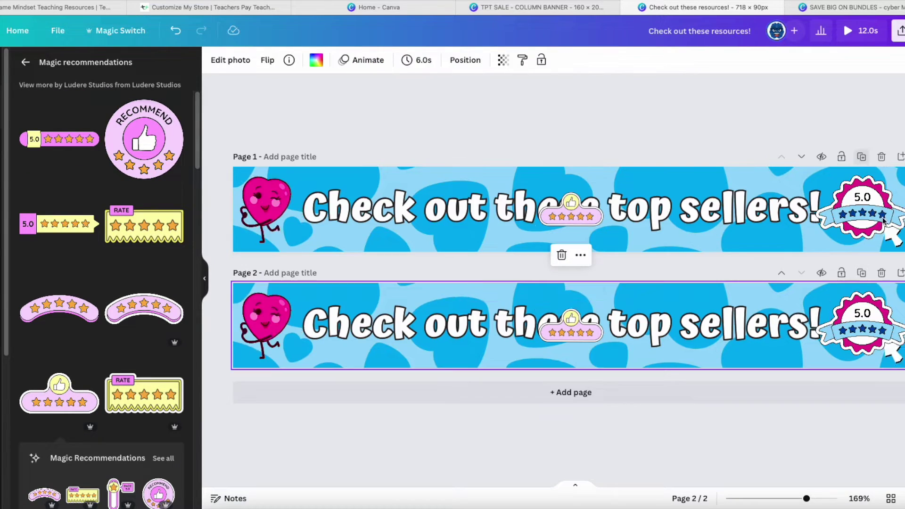
{"action": "left_click", "coordinate": [850, 309]}
{"action": "key", "text": "Delete"}
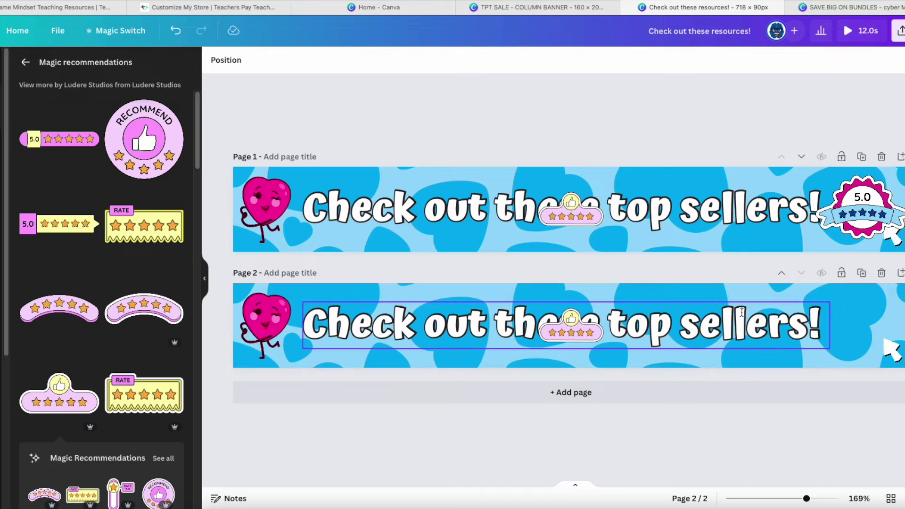
Try the thumbs-up star-rating sticker, enlarged, at the right end of the page 2 banner
{"action": "left_click_drag", "start_coordinate": [571, 330], "coordinate": [839, 335]}
{"action": "left_click_drag", "start_coordinate": [788, 361], "coordinate": [819, 354]}
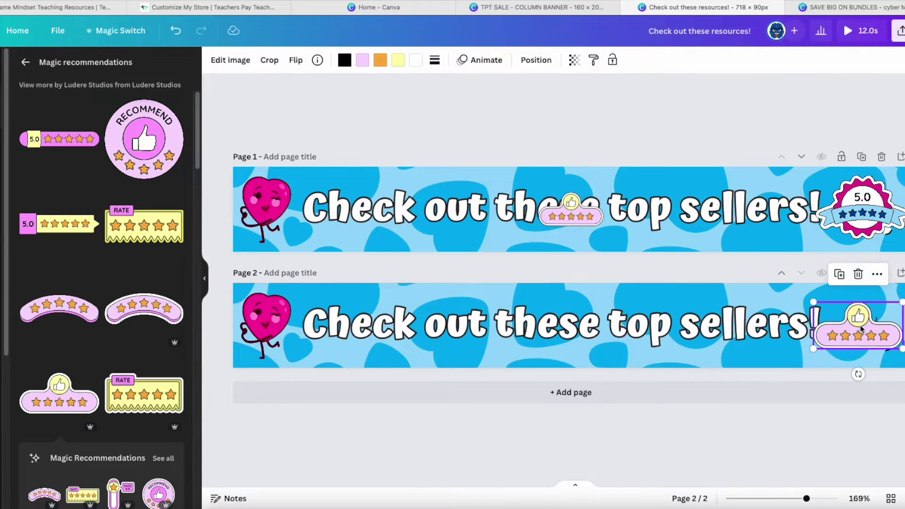
{"action": "key", "text": "Delete"}
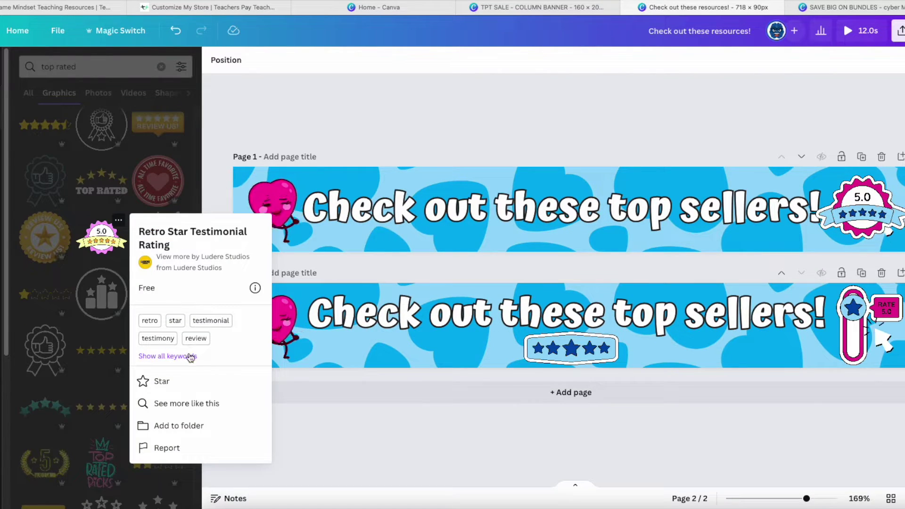
Place an enlarged thumbs-up Recommended badge at the right end of the page 2 banner and recolour it magenta, dark blue and white
{"action": "left_click", "coordinate": [188, 403]}
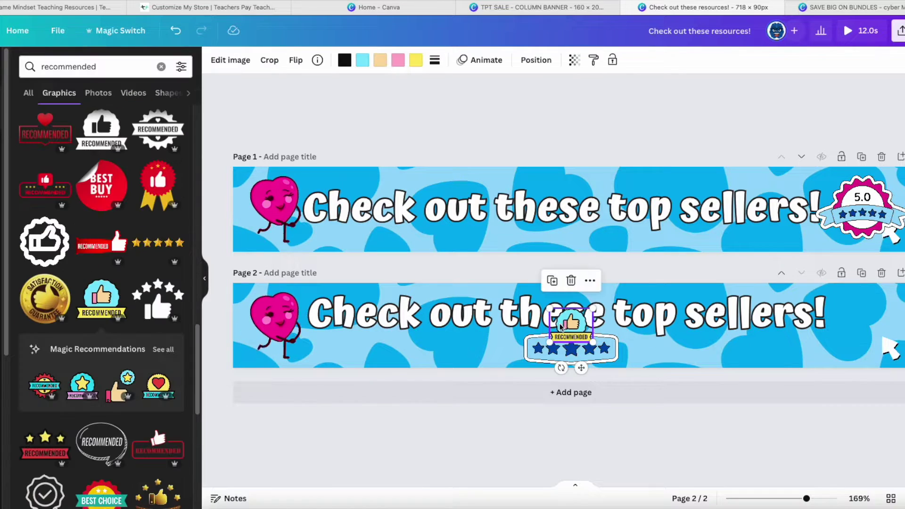
{"action": "left_click_drag", "start_coordinate": [572, 333], "coordinate": [783, 346]}
{"action": "left_click_drag", "start_coordinate": [885, 343], "coordinate": [858, 316]}
{"action": "left_click", "coordinate": [416, 60]}
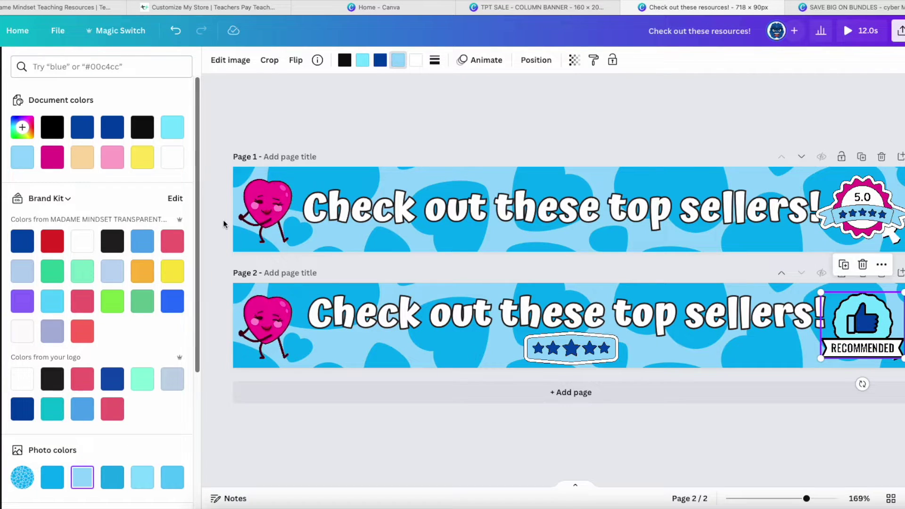
{"action": "left_click", "coordinate": [363, 68]}
{"action": "left_click", "coordinate": [51, 157]}
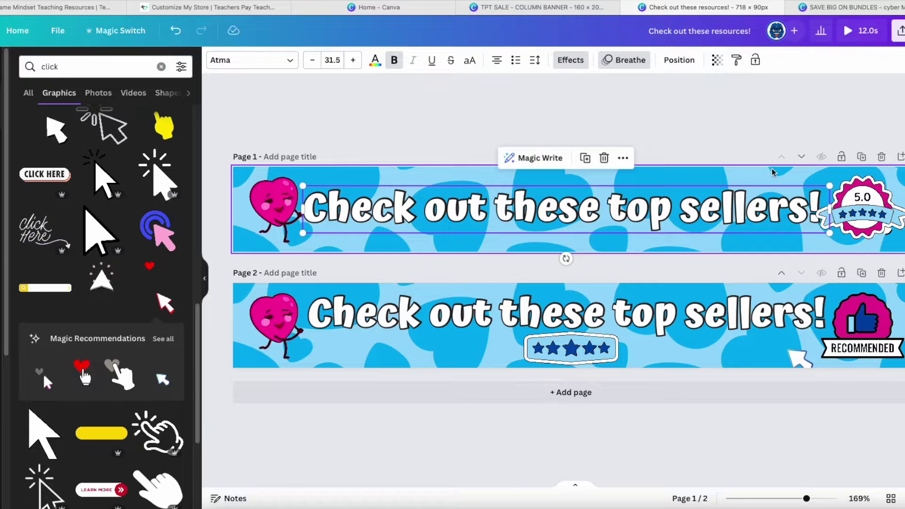
Delete the page 1 banner version, keeping the Recommended one, and rename the design "Check out these top sellers!"
{"action": "left_click", "coordinate": [882, 158]}
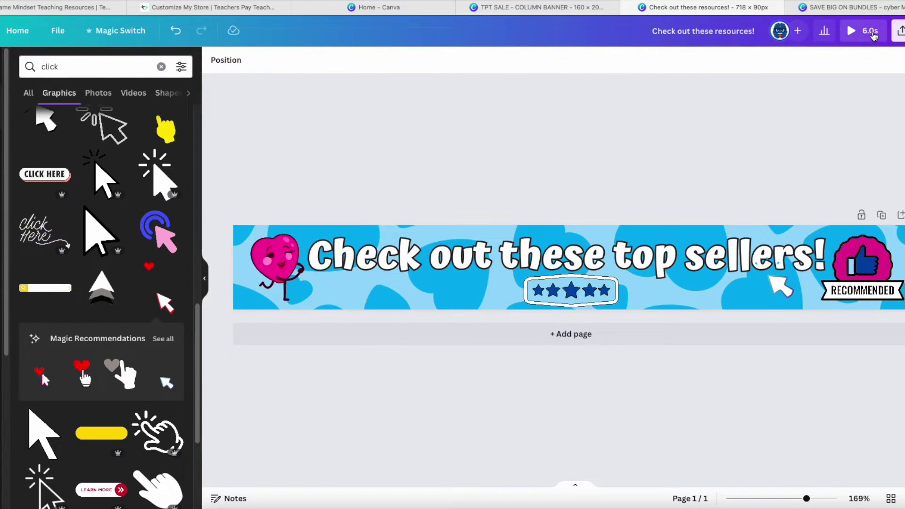
{"action": "left_click", "coordinate": [872, 31]}
{"action": "key", "text": "Escape"}
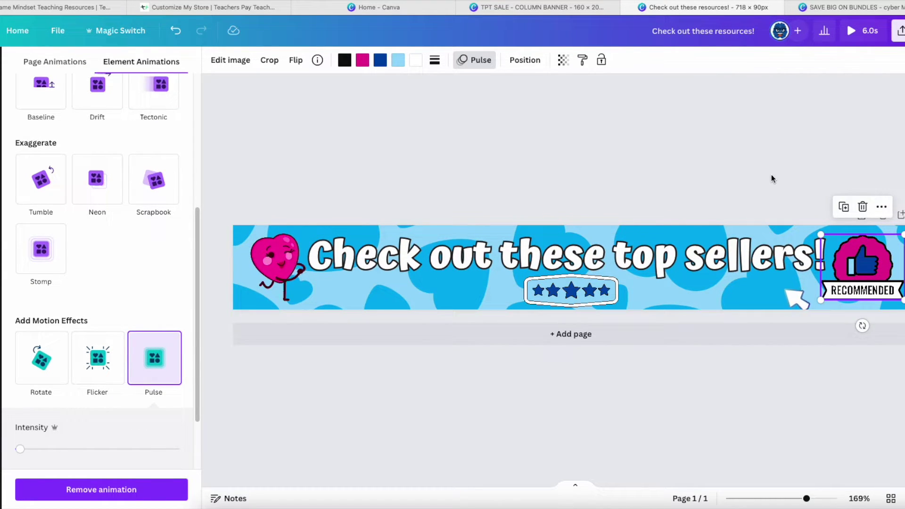
{"action": "type", "text": "top sellers"}
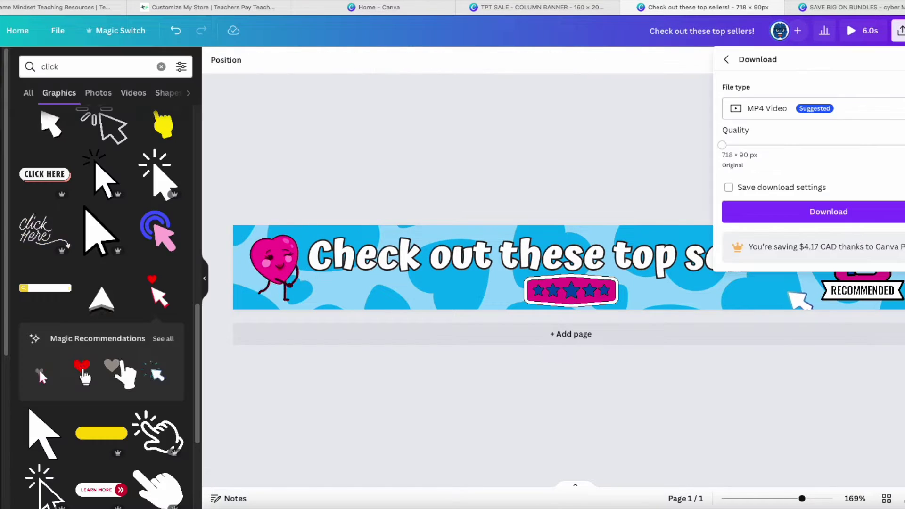
Download the banner as a GIF at size 1 (718 × 90 px)
{"action": "left_click", "coordinate": [881, 108]}
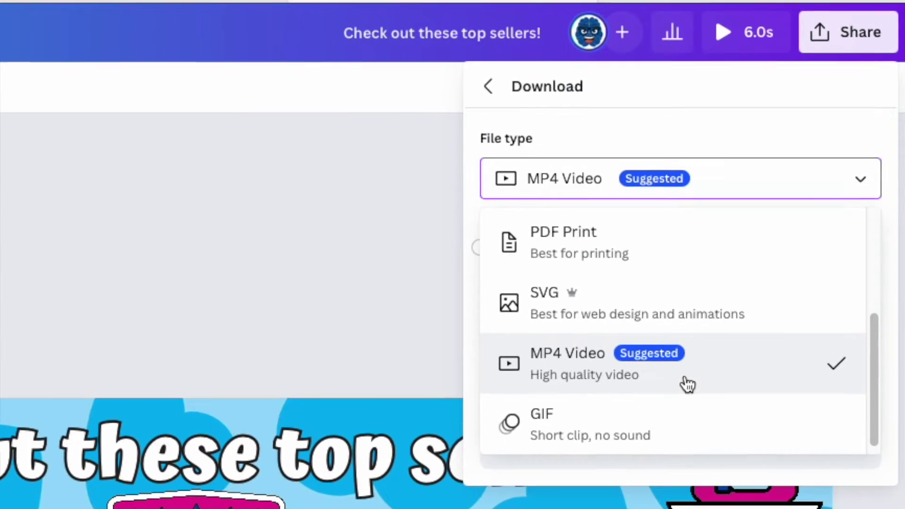
{"action": "left_click", "coordinate": [678, 422]}
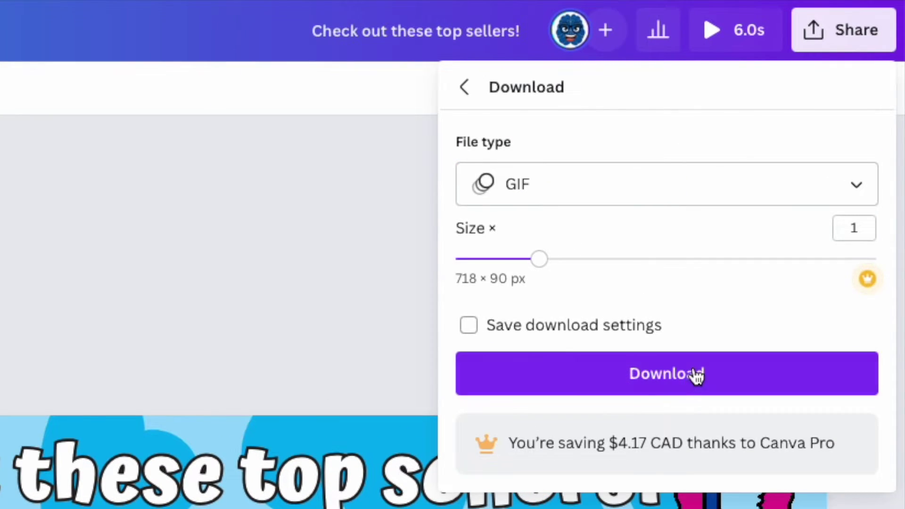
{"action": "left_click", "coordinate": [697, 376]}
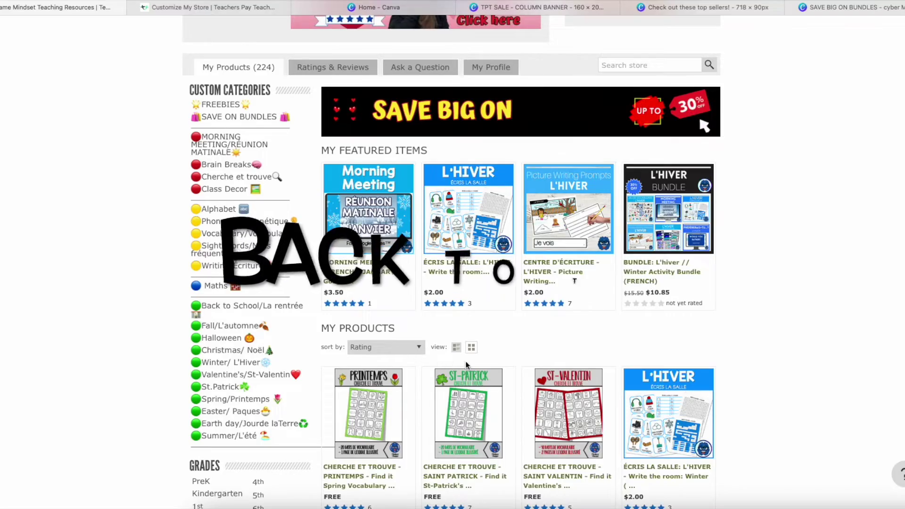
Copy the web address of the TPT store page with its products sorted by rating
{"action": "scroll", "coordinate": [468, 367], "scroll_direction": "up", "scroll_amount": 5}
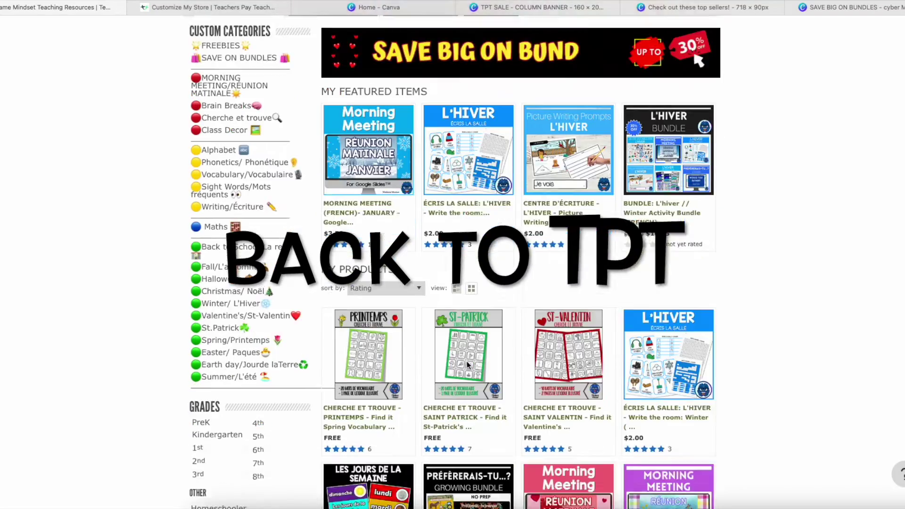
{"action": "scroll", "coordinate": [468, 366], "scroll_direction": "down", "scroll_amount": 12}
{"action": "scroll", "coordinate": [467, 365], "scroll_direction": "up", "scroll_amount": 16}
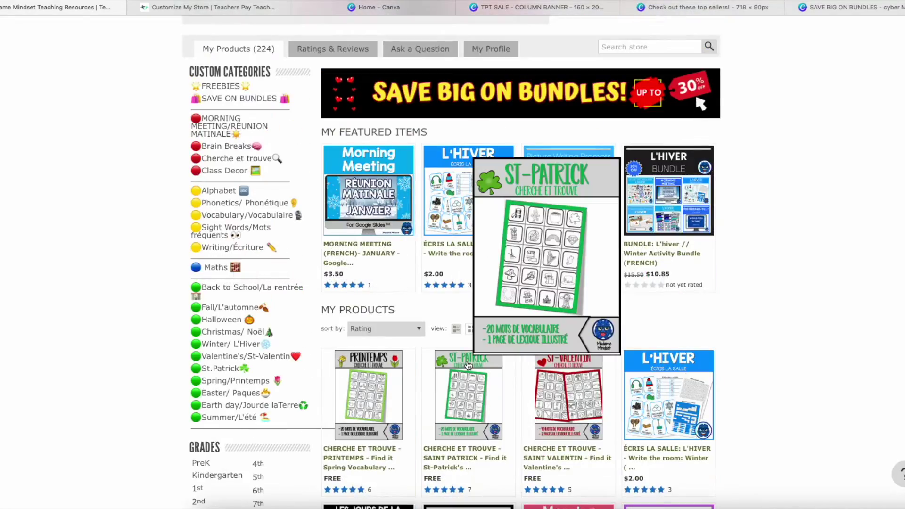
{"action": "scroll", "coordinate": [468, 366], "scroll_direction": "up", "scroll_amount": 6}
{"action": "right_click", "coordinate": [437, 1]}
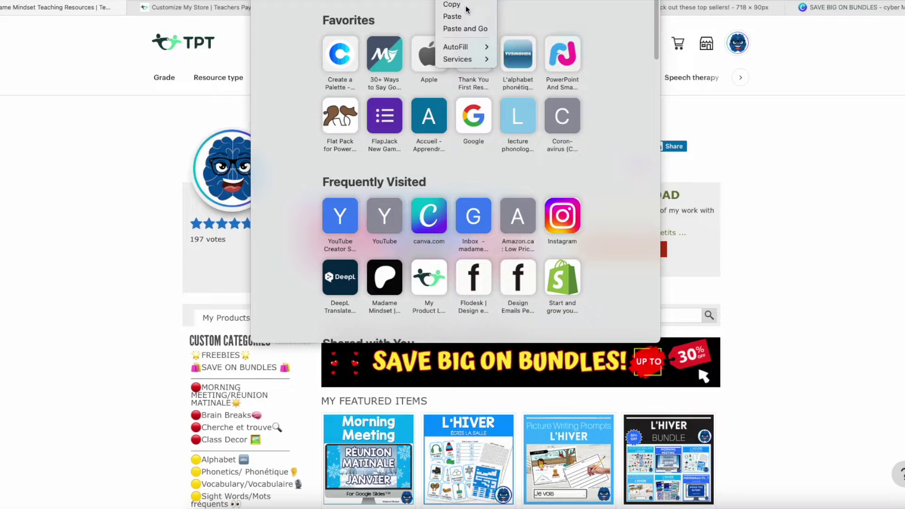
On Customize My Store, replace the leaderboard's product page link with the copied store address ending in Order:Rating#seller_details_tabs
{"action": "left_click", "coordinate": [198, 8]}
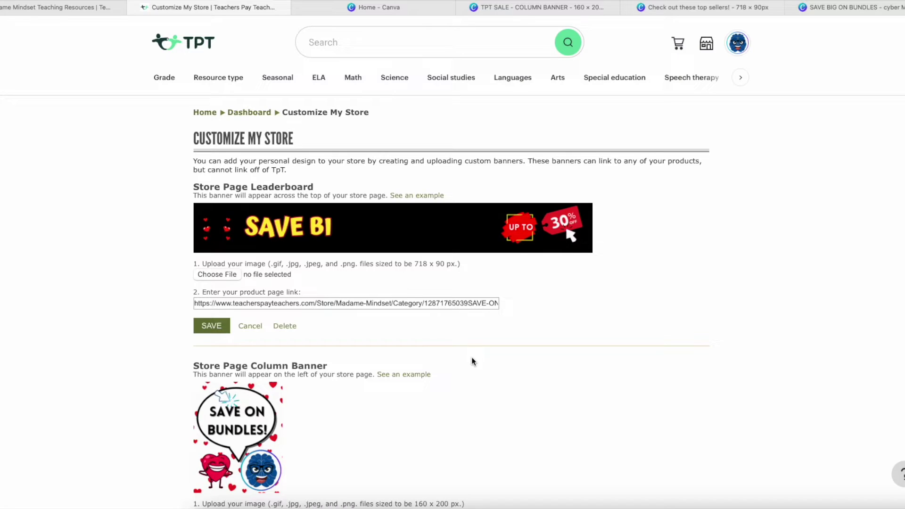
{"action": "triple_click", "coordinate": [429, 303]}
{"action": "key", "text": "BackSpace"}
{"action": "type", "text": "https://www.teacherspayteachers.com/Store/Madame-Mindset/Order:Rating#seller_details_tabs"}
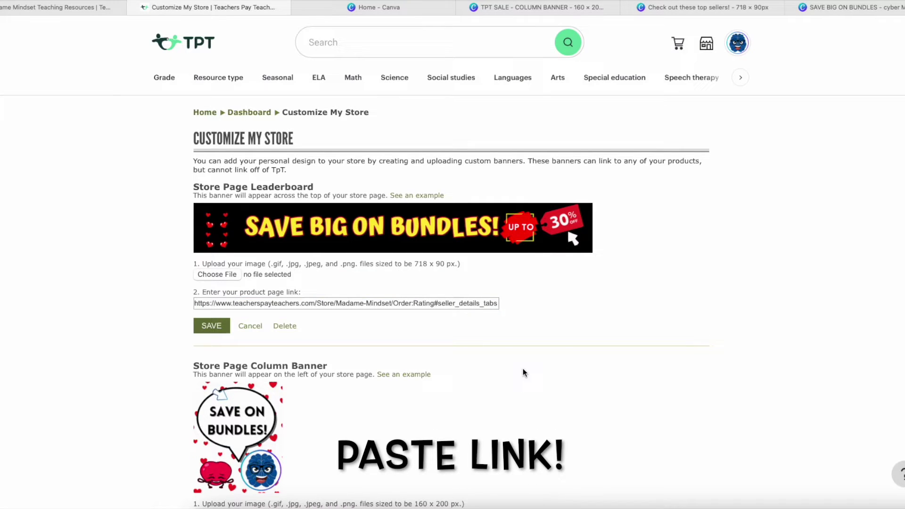
Upload the "Check out these top sellers!" GIF as the store page leaderboard and save it
{"action": "left_click", "coordinate": [216, 274]}
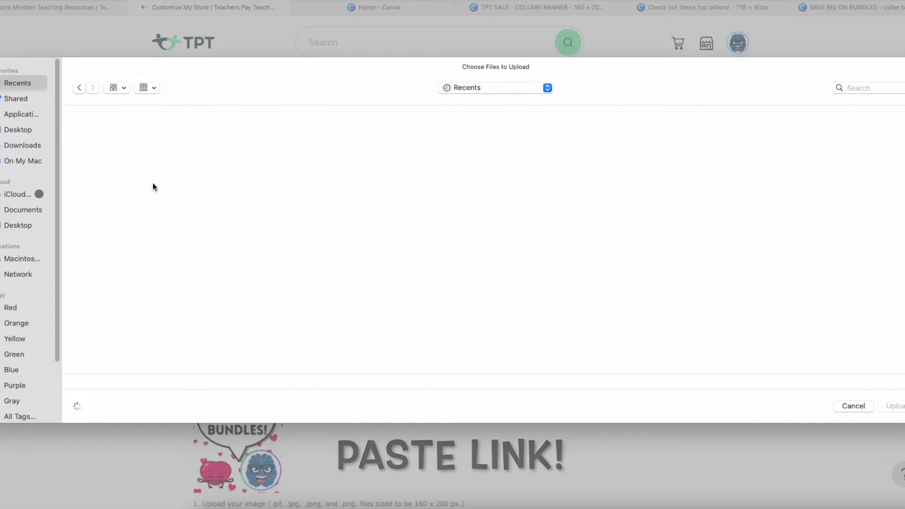
{"action": "left_click", "coordinate": [96, 152]}
{"action": "key", "text": "Return"}
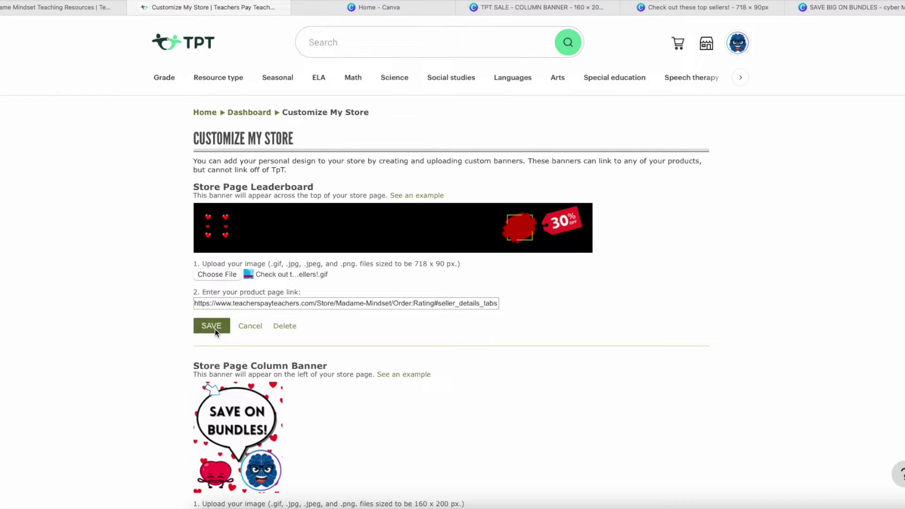
{"action": "left_click", "coordinate": [215, 329]}
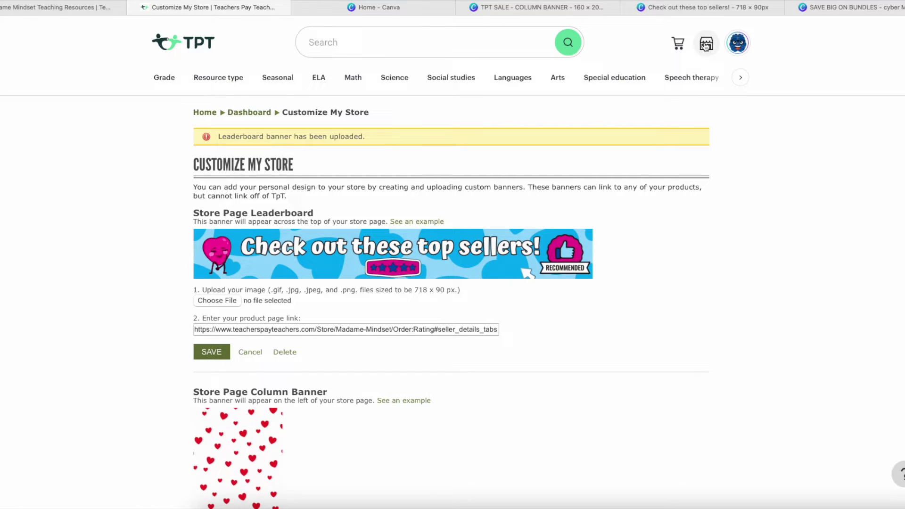
Open My Store and examine the leaderboard banner above the featured items
{"action": "left_click", "coordinate": [738, 43]}
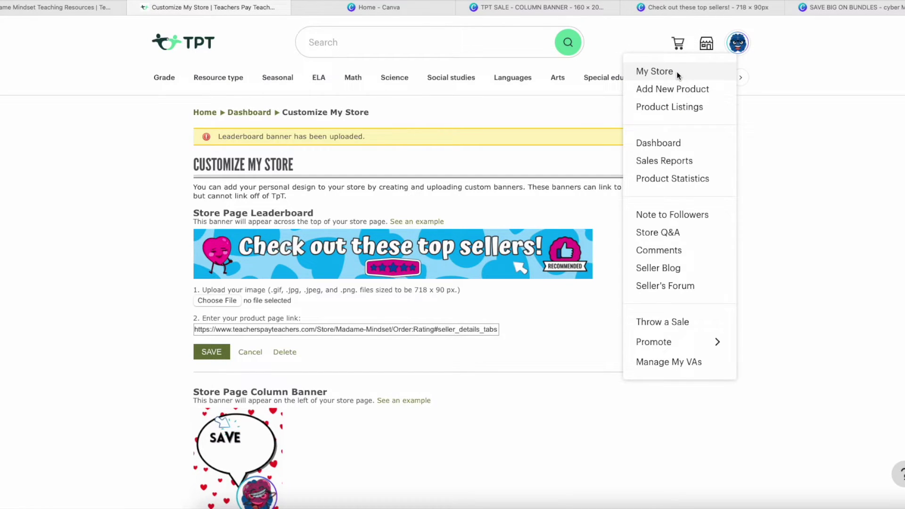
{"action": "left_click", "coordinate": [677, 75]}
{"action": "scroll", "coordinate": [792, 236], "scroll_direction": "down", "scroll_amount": 3}
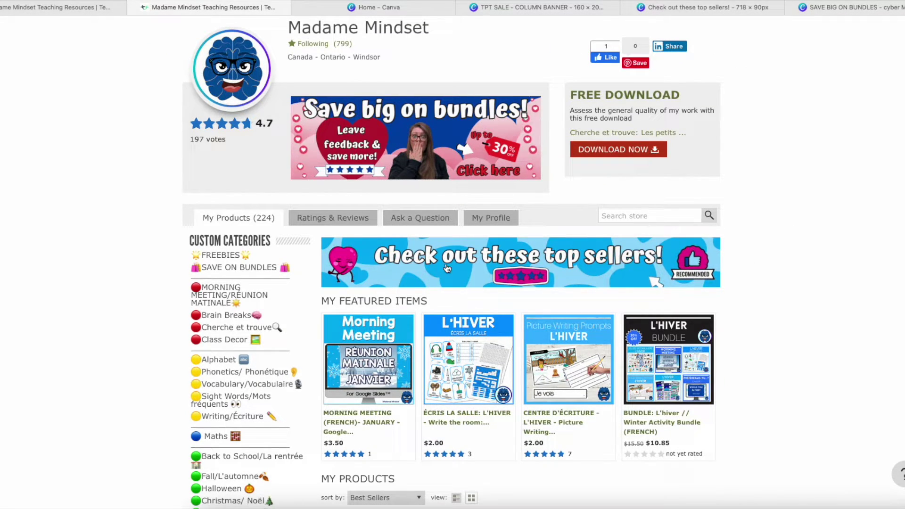
{"action": "scroll", "coordinate": [613, 302], "scroll_direction": "up", "scroll_amount": 1}
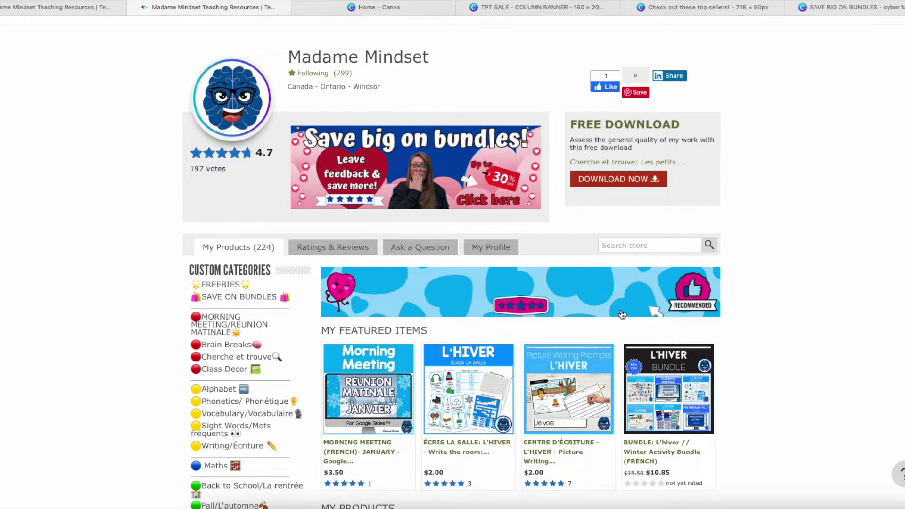
{"action": "scroll", "coordinate": [522, 306], "scroll_direction": "up", "scroll_amount": 3}
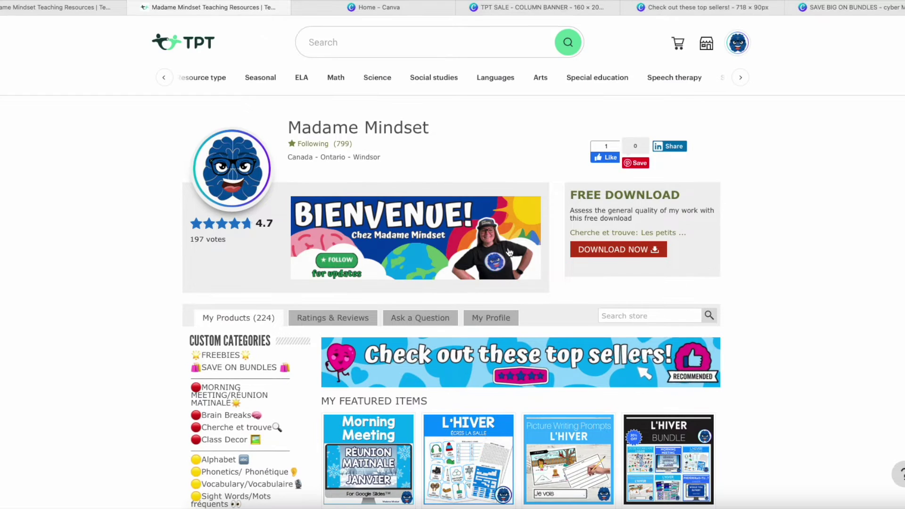
{"action": "scroll", "coordinate": [566, 370], "scroll_direction": "down", "scroll_amount": 4}
{"action": "mouse_move", "coordinate": [509, 256]}
{"action": "scroll", "coordinate": [517, 346], "scroll_direction": "down", "scroll_amount": 5}
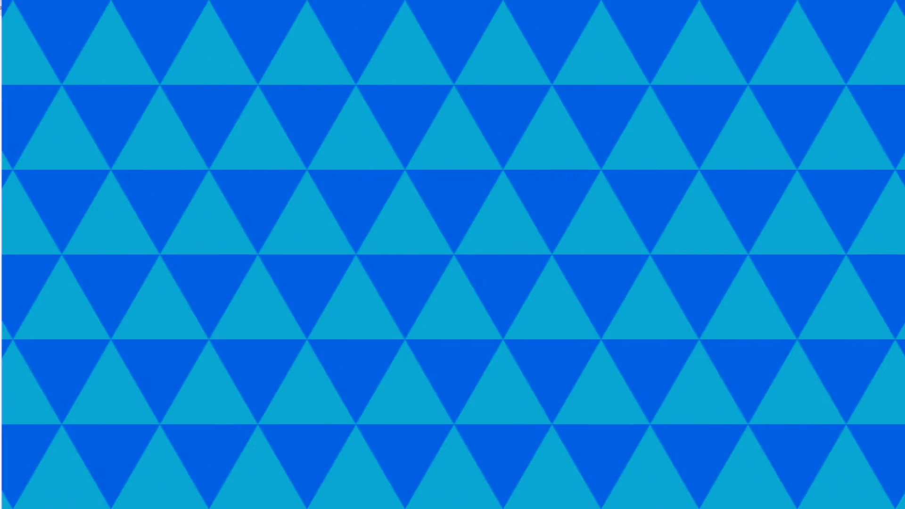
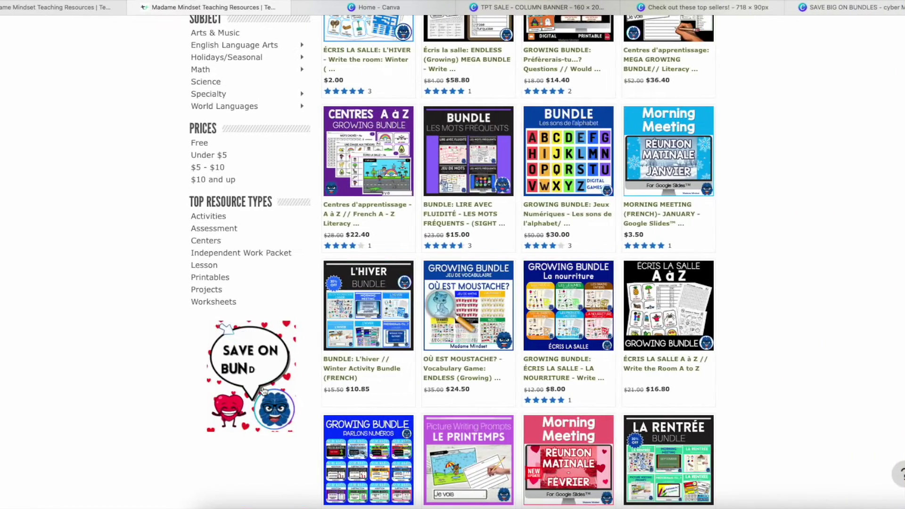
Examine the animated column banner beneath the resource types list on the store page
{"action": "scroll", "coordinate": [264, 390], "scroll_direction": "up", "scroll_amount": 1}
{"action": "scroll", "coordinate": [265, 389], "scroll_direction": "down", "scroll_amount": 3}
{"action": "scroll", "coordinate": [454, 349], "scroll_direction": "down", "scroll_amount": 3}
{"action": "scroll", "coordinate": [567, 350], "scroll_direction": "up", "scroll_amount": 8}
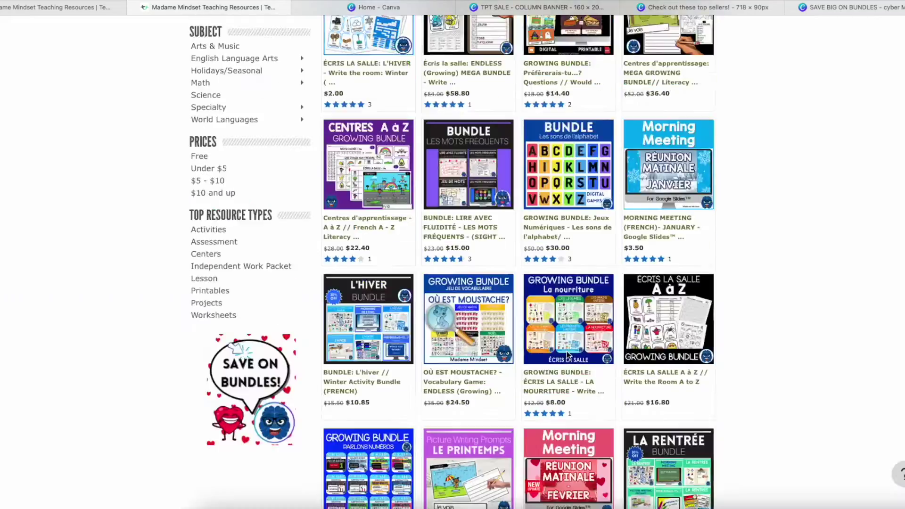
{"action": "scroll", "coordinate": [395, 336], "scroll_direction": "down", "scroll_amount": 6}
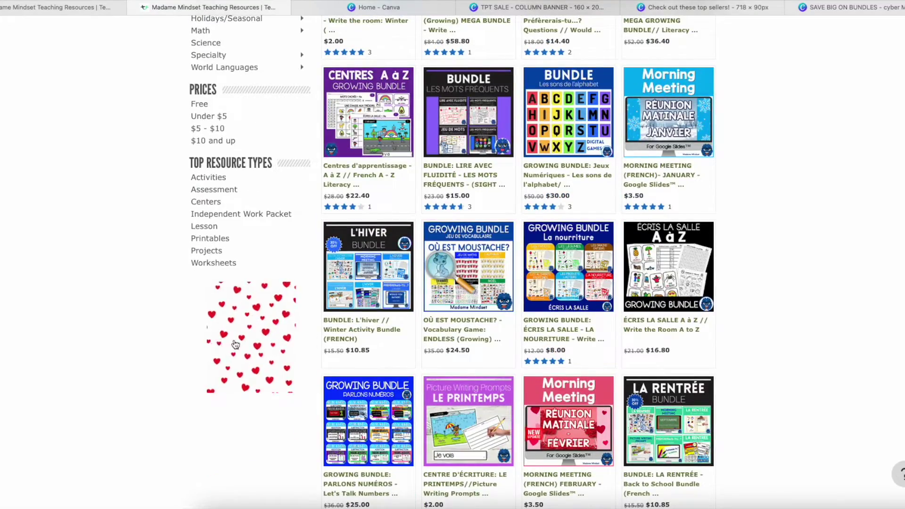
{"action": "scroll", "coordinate": [395, 335], "scroll_direction": "up", "scroll_amount": 15}
Open the Customize My Store page from the seller dashboard's Marketing section
{"action": "left_click", "coordinate": [738, 42]}
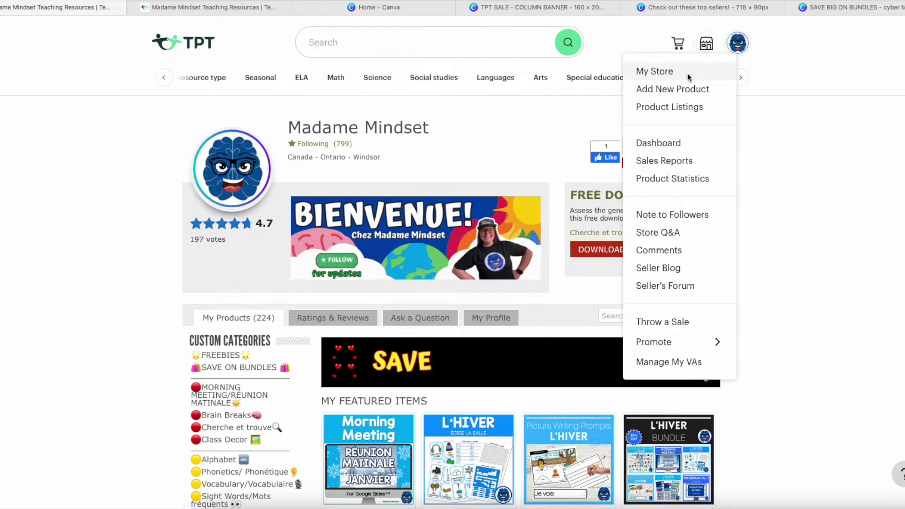
{"action": "left_click", "coordinate": [672, 147]}
{"action": "left_click", "coordinate": [306, 217]}
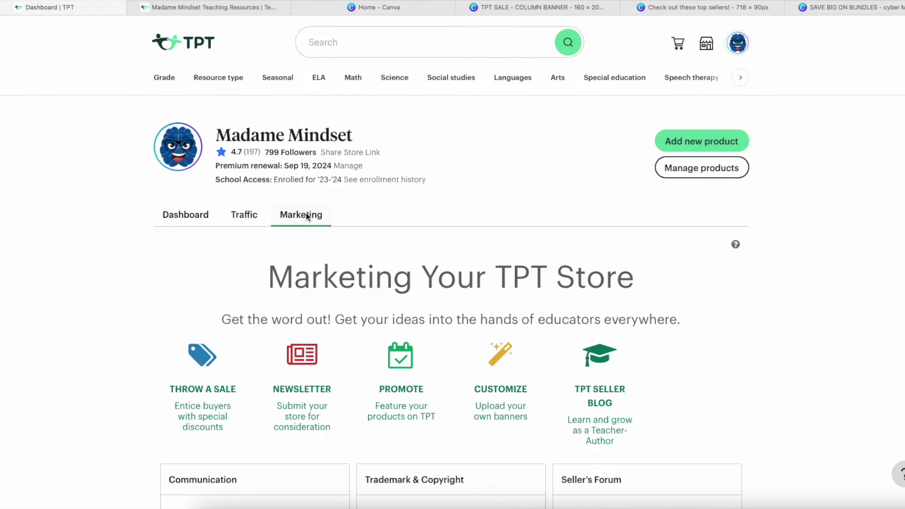
{"action": "left_click", "coordinate": [501, 336]}
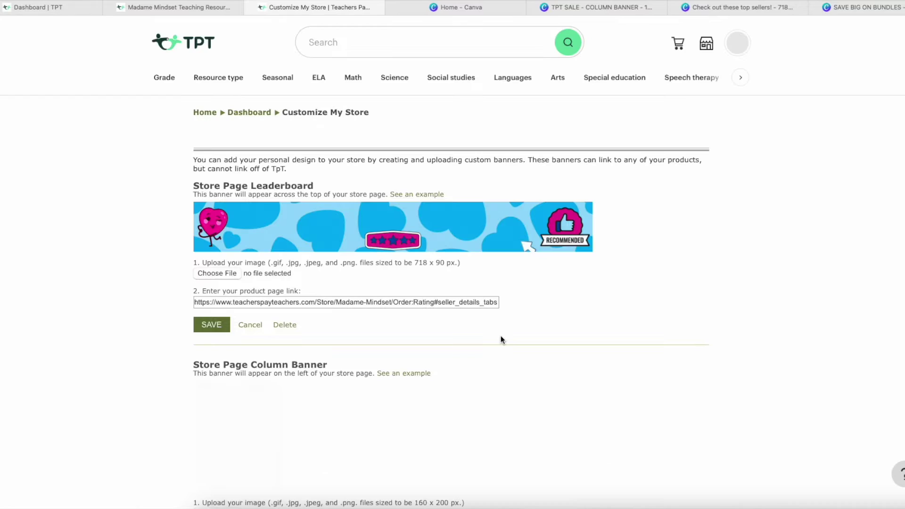
Highlight the accepted file types and the 160 x 200 px size given for the Store Page Column Banner
{"action": "scroll", "coordinate": [278, 276], "scroll_direction": "down", "scroll_amount": 3}
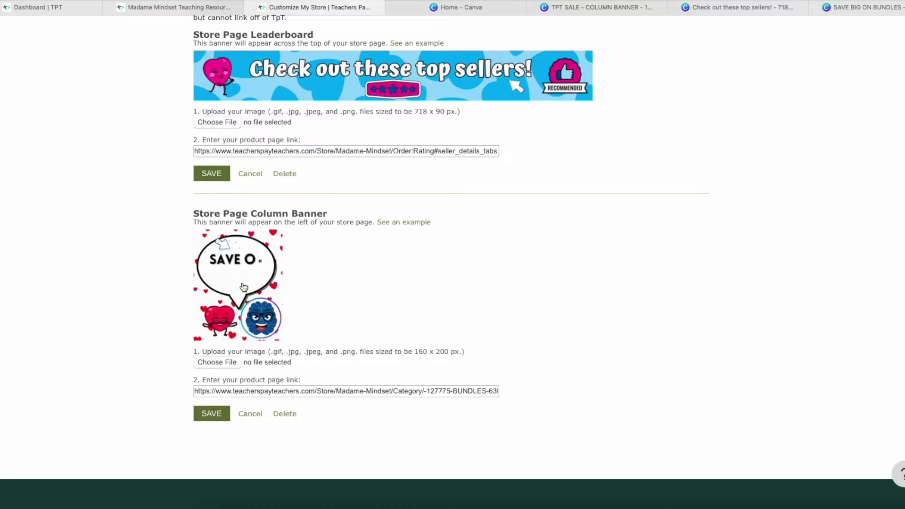
{"action": "left_click_drag", "start_coordinate": [271, 353], "coordinate": [368, 356]}
{"action": "left_click_drag", "start_coordinate": [449, 356], "coordinate": [462, 355]}
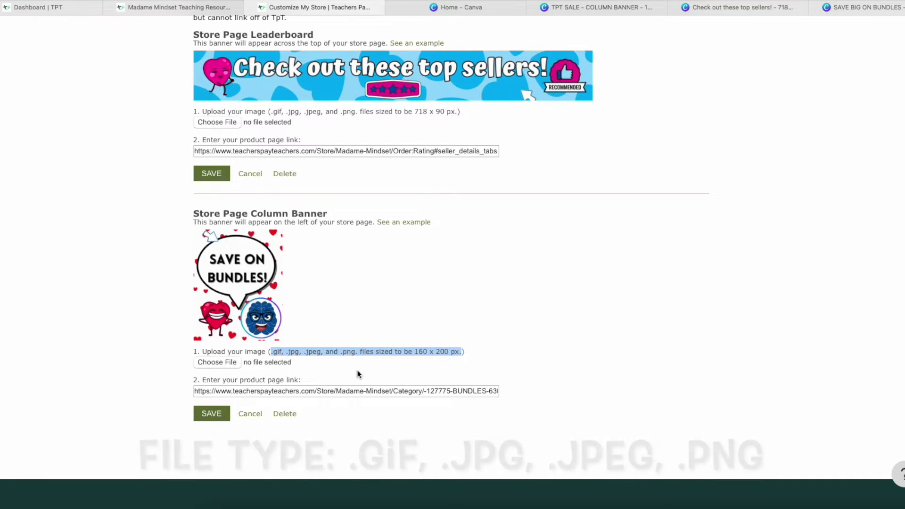
{"action": "left_click", "coordinate": [415, 356]}
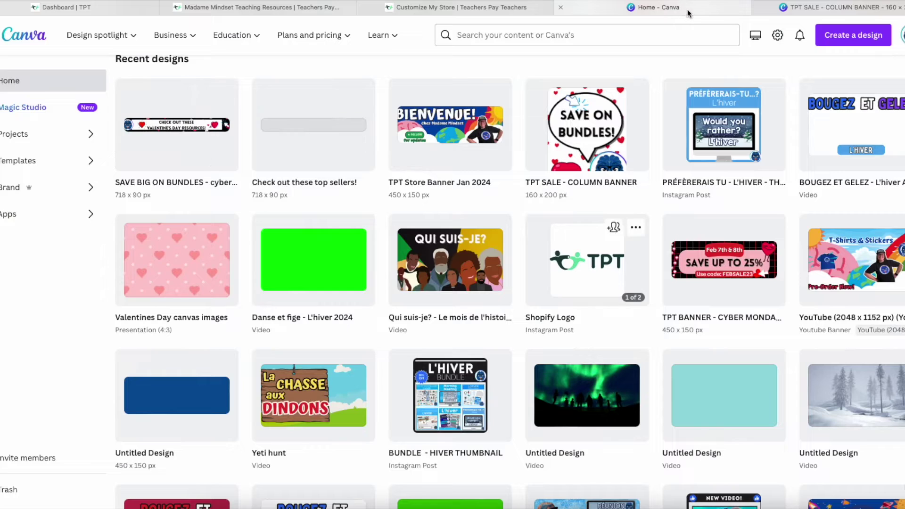
In Canva, create a blank custom-size design 160 px wide and 200 px high
{"action": "left_click", "coordinate": [862, 42]}
{"action": "left_click", "coordinate": [715, 377]}
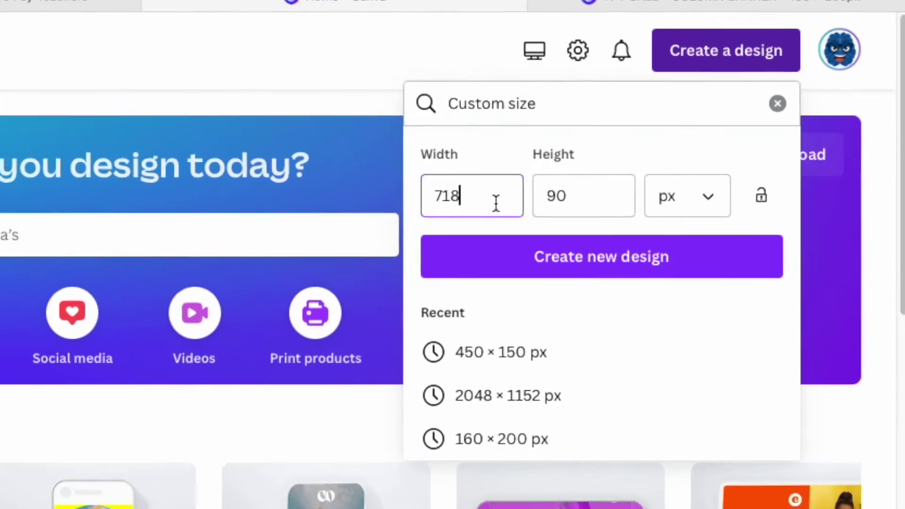
{"action": "key", "text": "BackSpace"}
{"action": "key", "text": "BackSpace"}
{"action": "key", "text": "BackSpace"}
{"action": "type", "text": "1"}
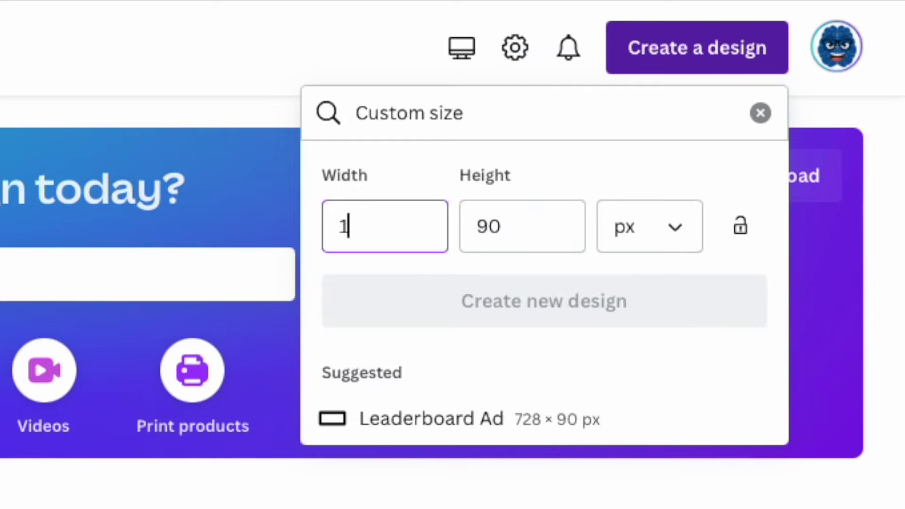
{"action": "type", "text": "60"}
{"action": "left_click_drag", "start_coordinate": [584, 218], "coordinate": [477, 228]}
{"action": "type", "text": "200"}
{"action": "left_click", "coordinate": [679, 318]}
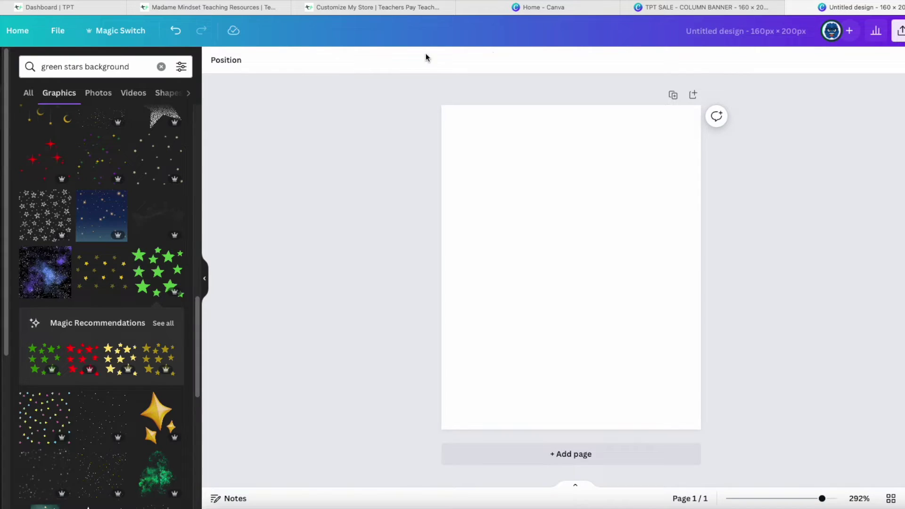
Check the existing sale column banner for reference, and add a scattered-stars graphic recoloured bright green to the blank design
{"action": "left_click", "coordinate": [701, 7]}
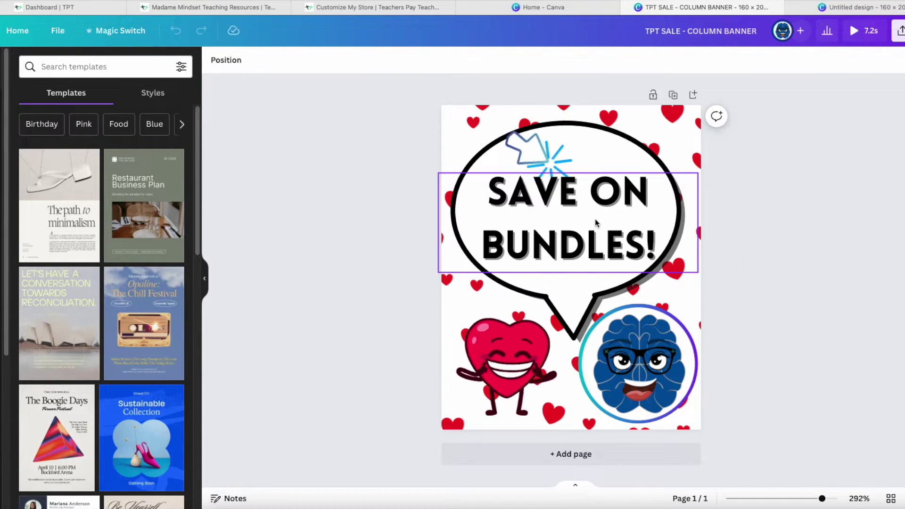
{"action": "left_click", "coordinate": [852, 7]}
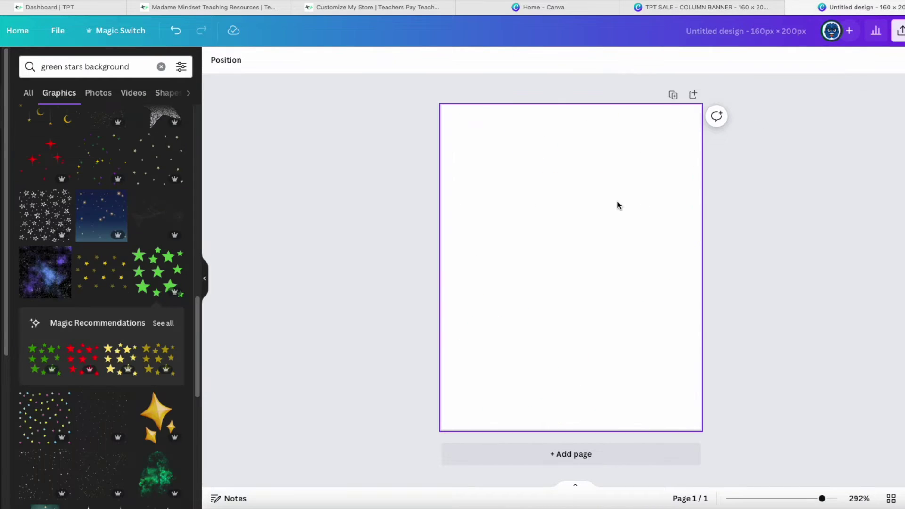
{"action": "left_click", "coordinate": [157, 231]}
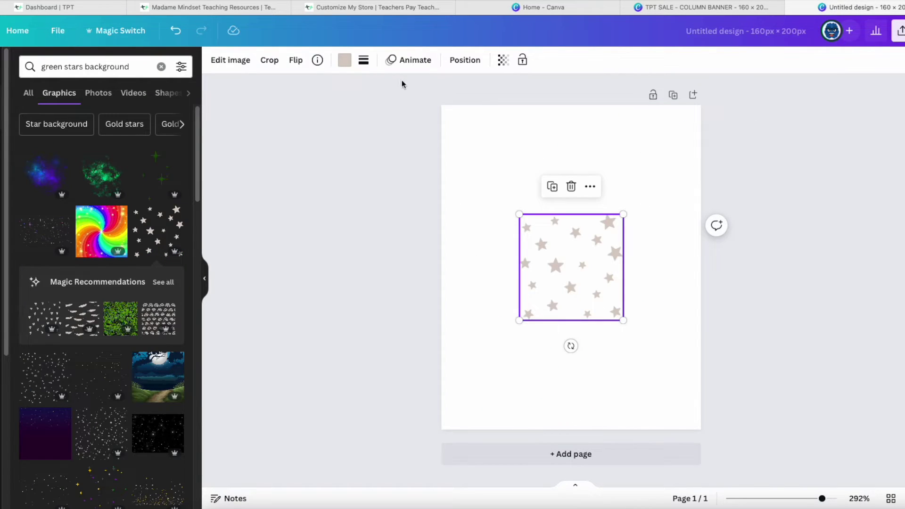
{"action": "left_click", "coordinate": [345, 62]}
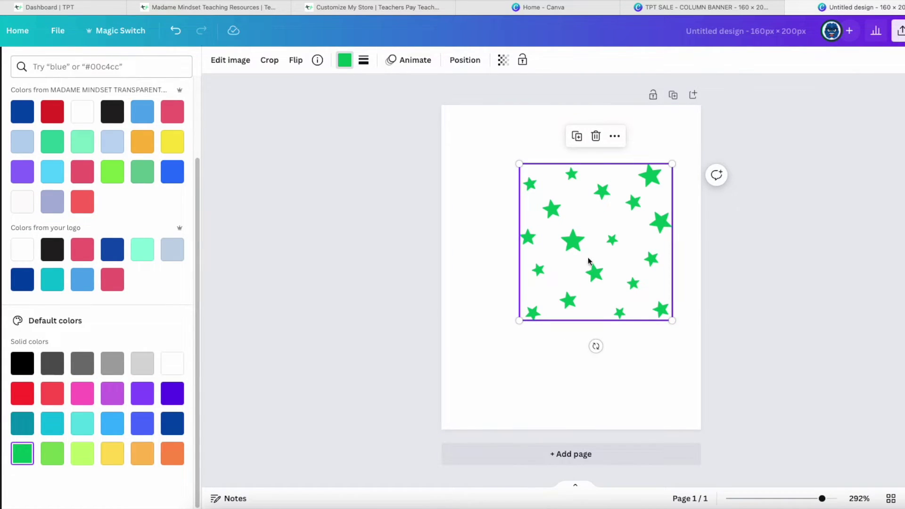
Move and enlarge the green stars graphic until it covers the whole page
{"action": "right_click", "coordinate": [592, 239]}
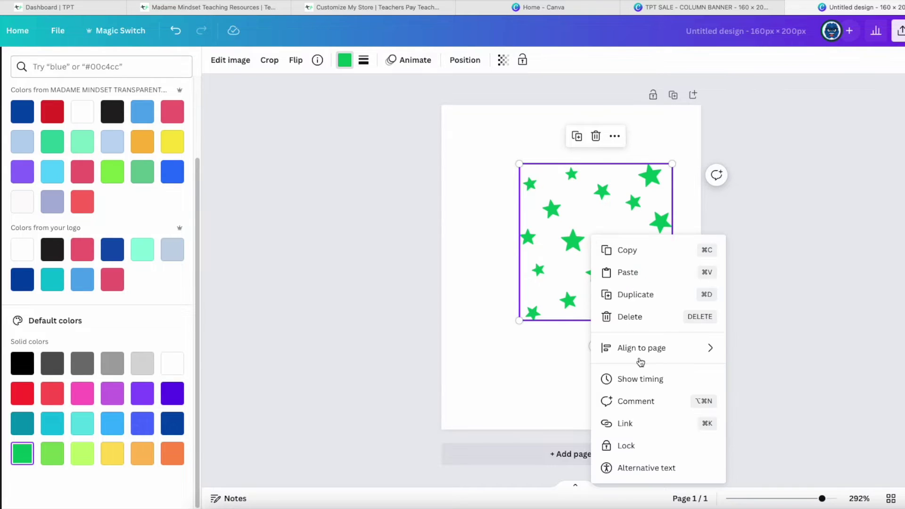
{"action": "left_click", "coordinate": [580, 259]}
{"action": "left_click_drag", "start_coordinate": [580, 259], "coordinate": [507, 176]}
{"action": "left_click_drag", "start_coordinate": [595, 262], "coordinate": [725, 457]}
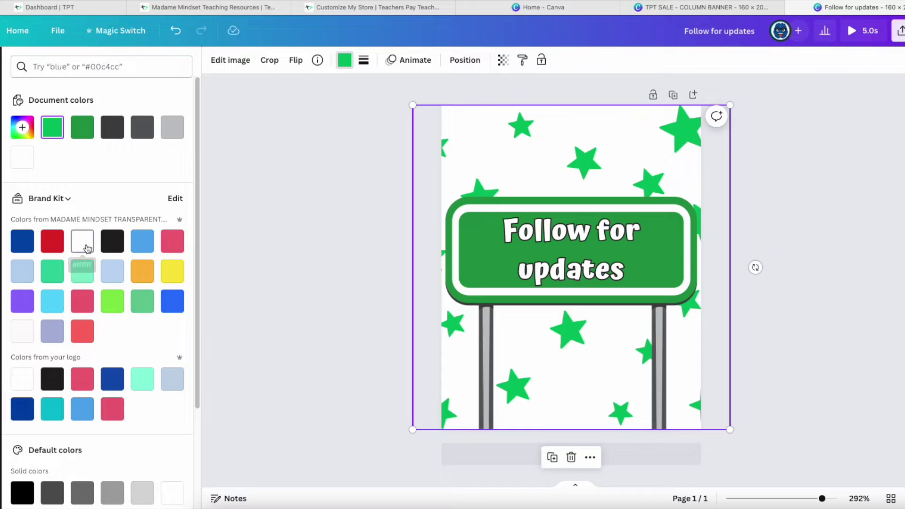
Recolour the stars white, fill the page background with green and reposition the stars over it
{"action": "left_click", "coordinate": [87, 249]}
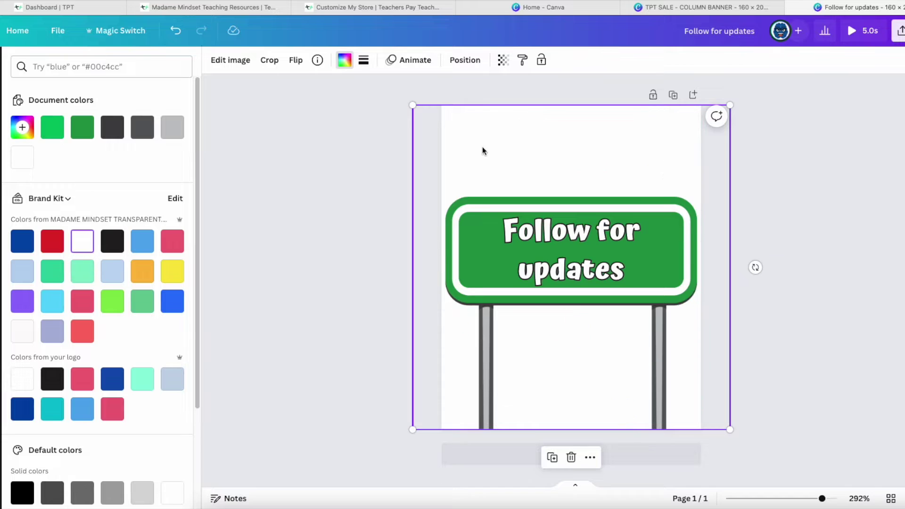
{"action": "left_click", "coordinate": [497, 186]}
{"action": "left_click", "coordinate": [81, 128]}
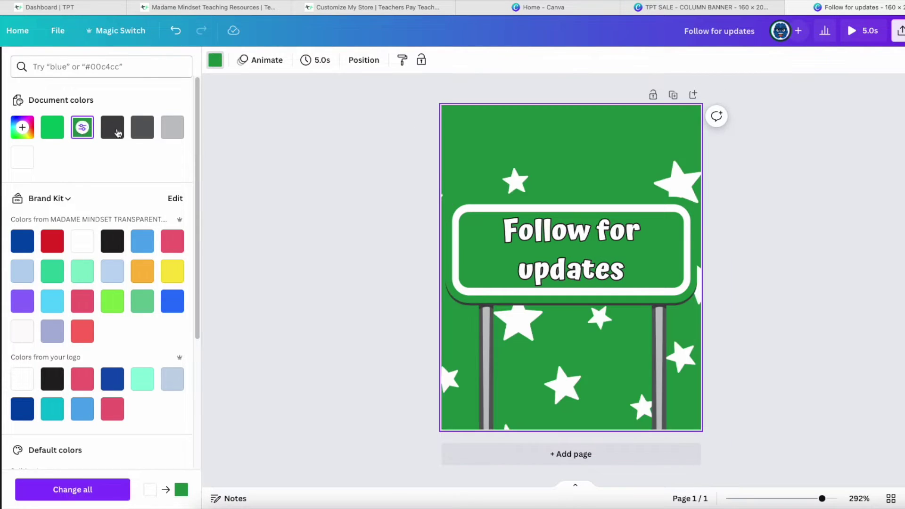
{"action": "left_click", "coordinate": [679, 179]}
{"action": "left_click_drag", "start_coordinate": [672, 182], "coordinate": [688, 134]}
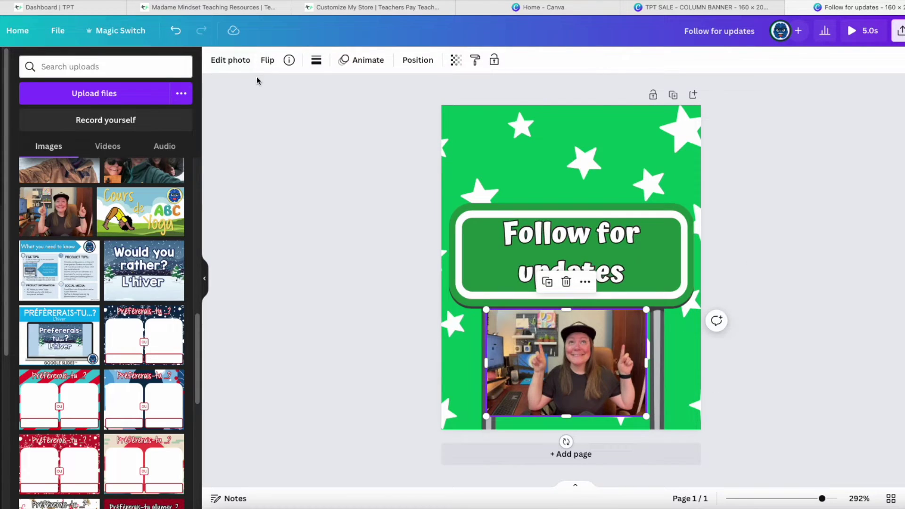
Look through the uploaded images for the brain logo, and shrink the blue star graphic beside the "Click here" text
{"action": "scroll", "coordinate": [125, 404], "scroll_direction": "down", "scroll_amount": 10}
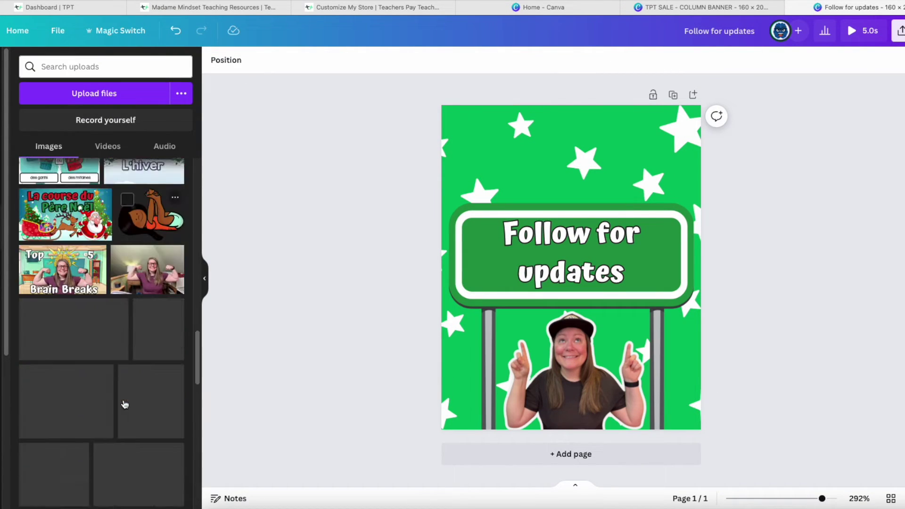
{"action": "scroll", "coordinate": [125, 404], "scroll_direction": "down", "scroll_amount": 10}
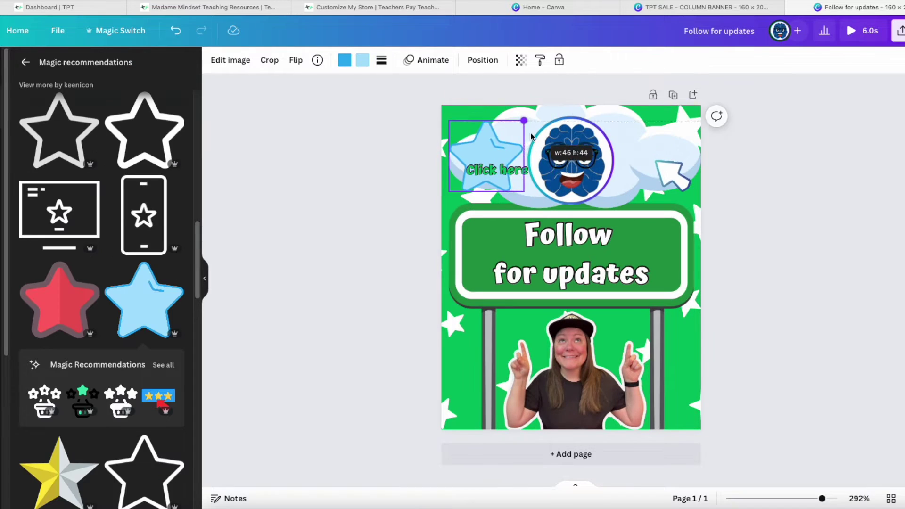
{"action": "left_click_drag", "start_coordinate": [532, 137], "coordinate": [518, 184]}
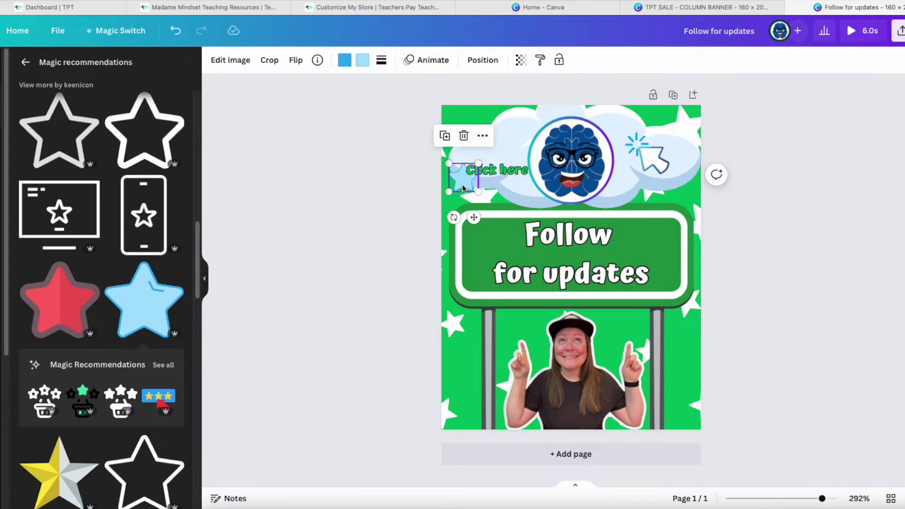
{"action": "left_click_drag", "start_coordinate": [471, 146], "coordinate": [496, 149]}
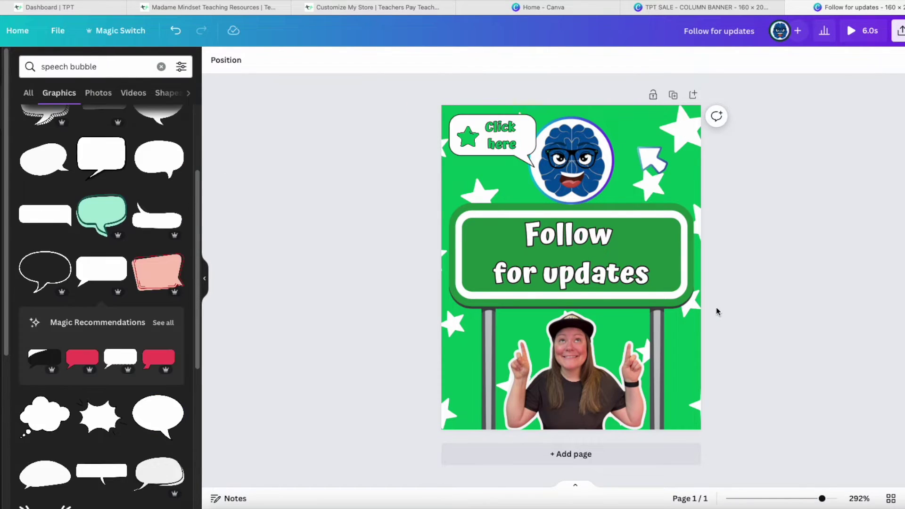
Replace the blue-outlined cursor with a pixelated clicking cursor found by searching graphics for "click", scaled down beside the brain logo
{"action": "left_click", "coordinate": [681, 184]}
{"action": "key", "text": "Delete"}
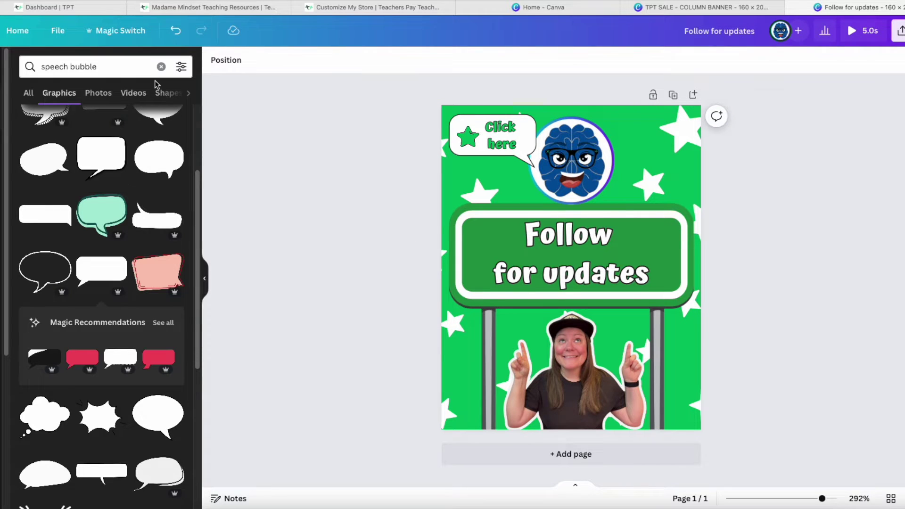
{"action": "left_click", "coordinate": [73, 66]}
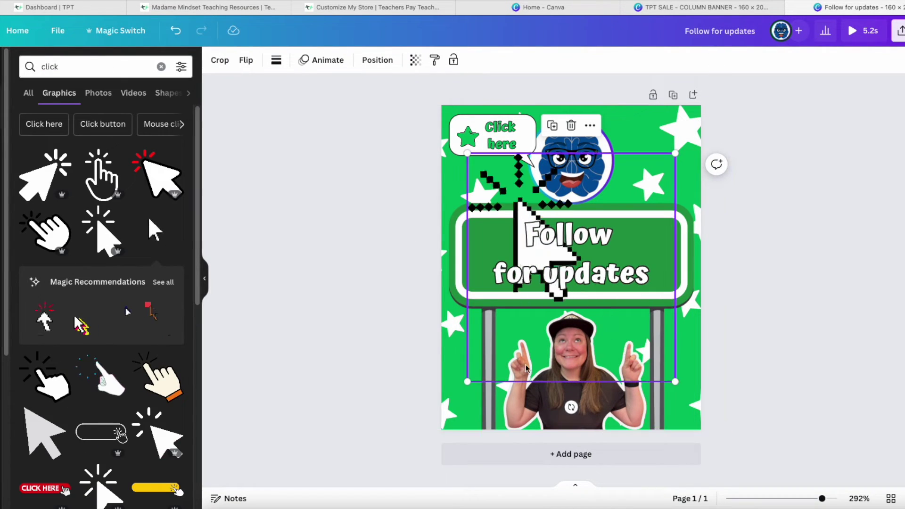
{"action": "left_click_drag", "start_coordinate": [467, 153], "coordinate": [651, 208]}
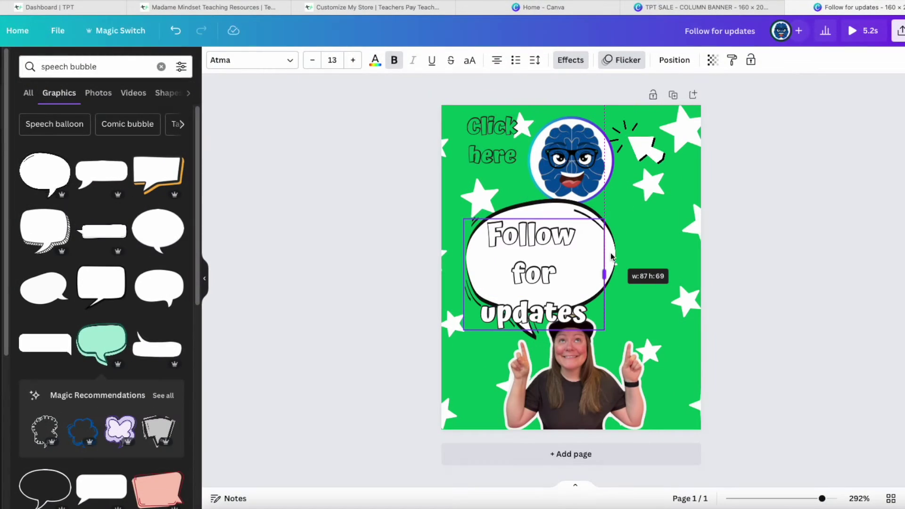
Widen the "Follow for updates" text box and set the "Click here!" text to font size 14
{"action": "left_click_drag", "start_coordinate": [610, 253], "coordinate": [626, 252]}
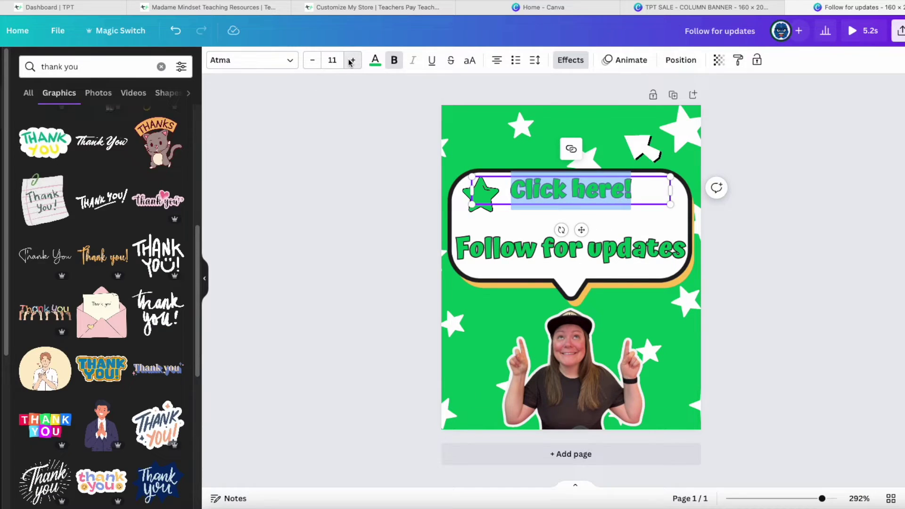
{"action": "left_click", "coordinate": [352, 60]}
{"action": "left_click", "coordinate": [352, 61]}
{"action": "left_click", "coordinate": [352, 60]}
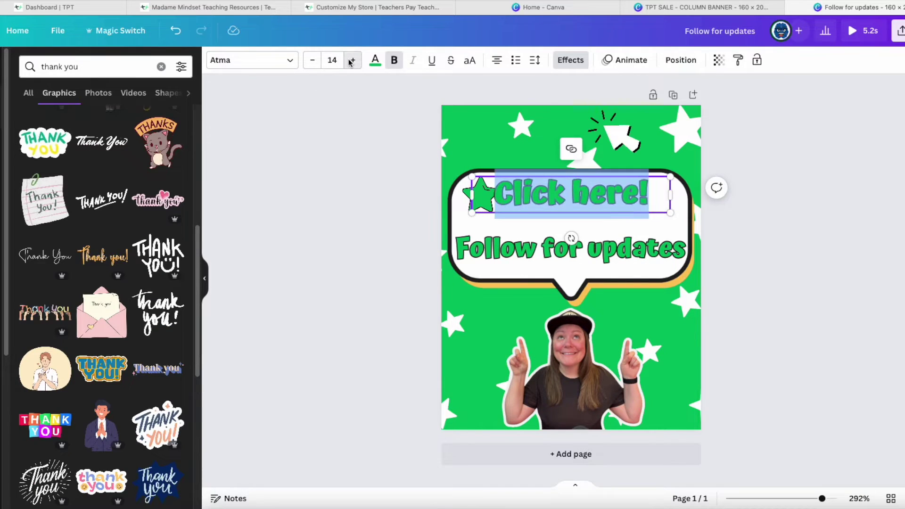
{"action": "left_click", "coordinate": [302, 142]}
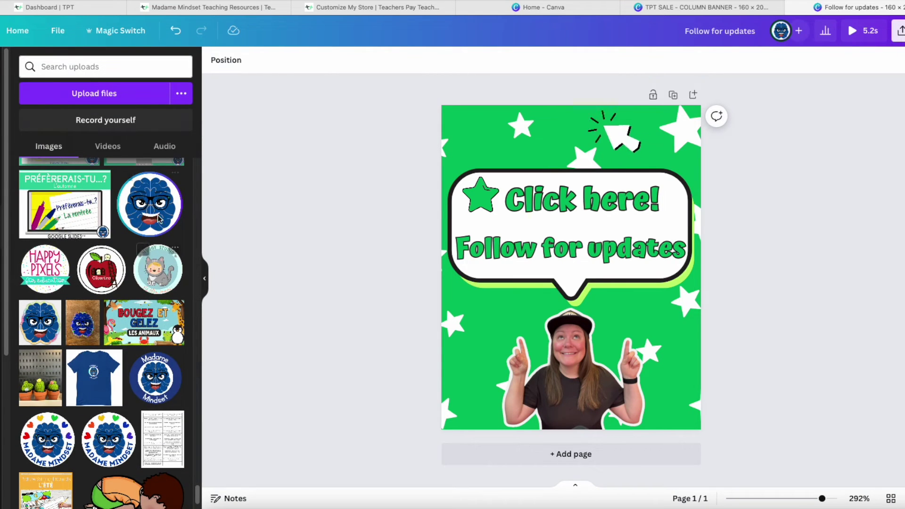
Place the uploaded round brain logo above the speech bubble and preview the banner's animation
{"action": "left_click_drag", "start_coordinate": [158, 218], "coordinate": [572, 144]}
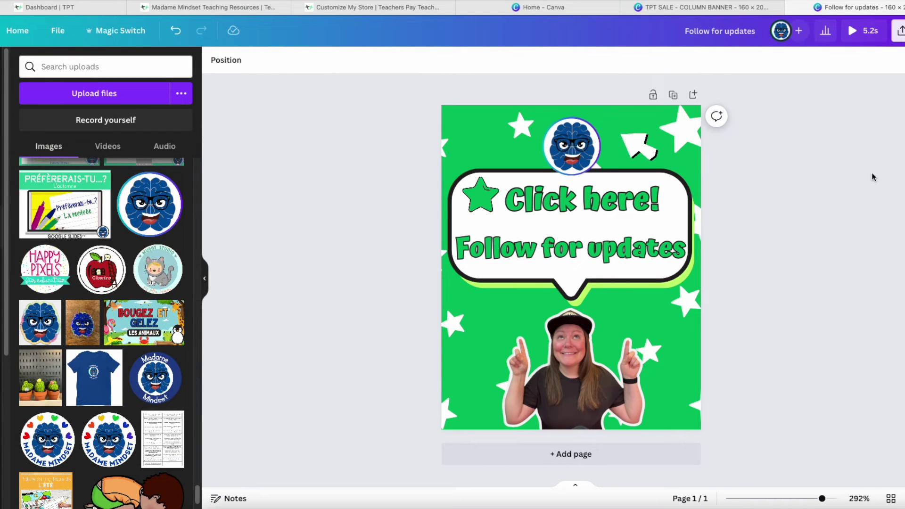
{"action": "left_click", "coordinate": [859, 32]}
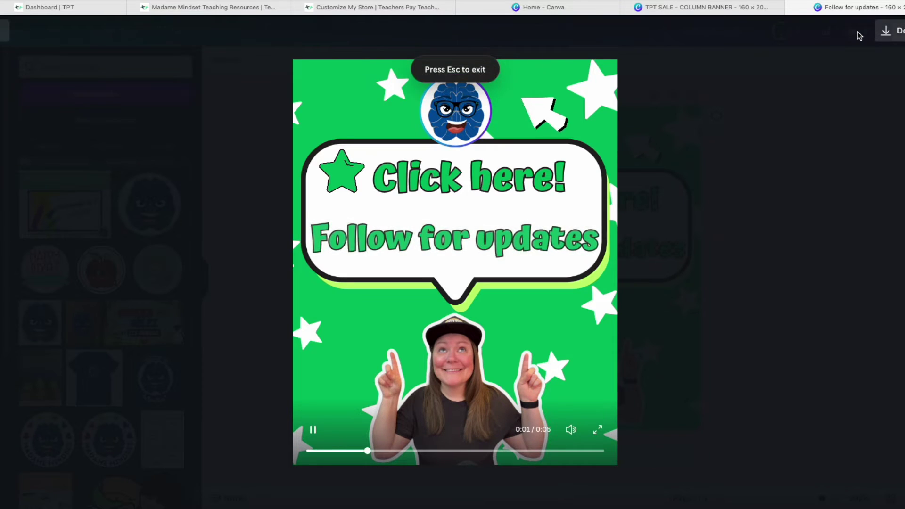
Download the column banner as a GIF
{"action": "left_click", "coordinate": [888, 31]}
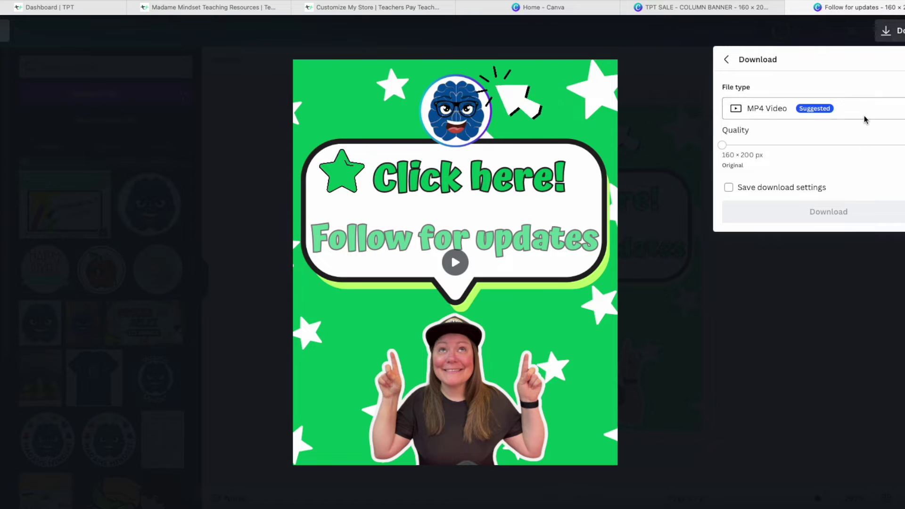
{"action": "left_click", "coordinate": [866, 113]}
{"action": "scroll", "coordinate": [848, 189], "scroll_direction": "up", "scroll_amount": 1}
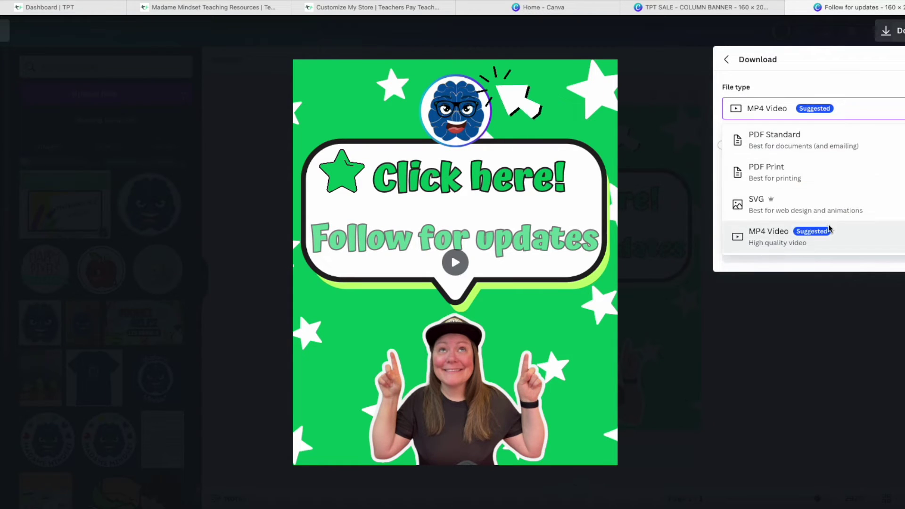
{"action": "scroll", "coordinate": [835, 214], "scroll_direction": "down", "scroll_amount": 1}
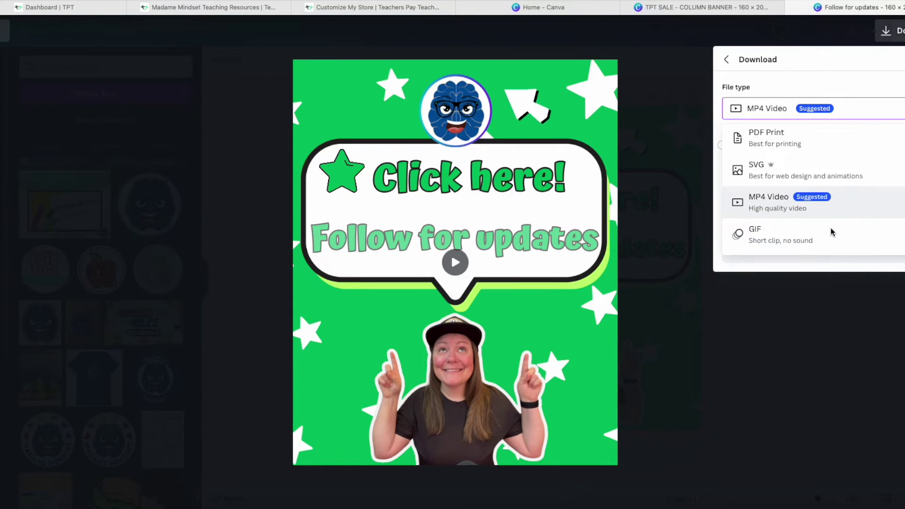
{"action": "left_click", "coordinate": [822, 234]}
{"action": "left_click", "coordinate": [844, 204]}
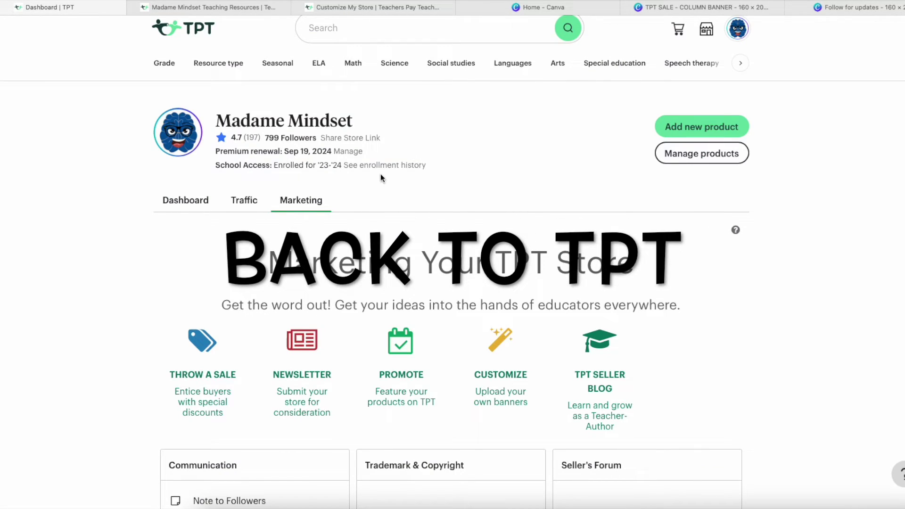
Copy the store link from the TPT dashboard and paste it as the Store Page Column Banner's product page link
{"action": "left_click", "coordinate": [366, 138]}
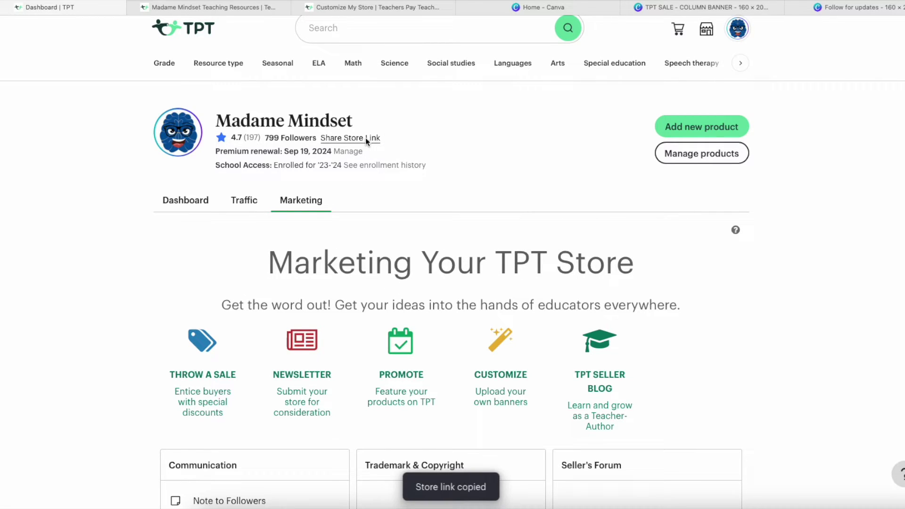
{"action": "left_click", "coordinate": [330, 7]}
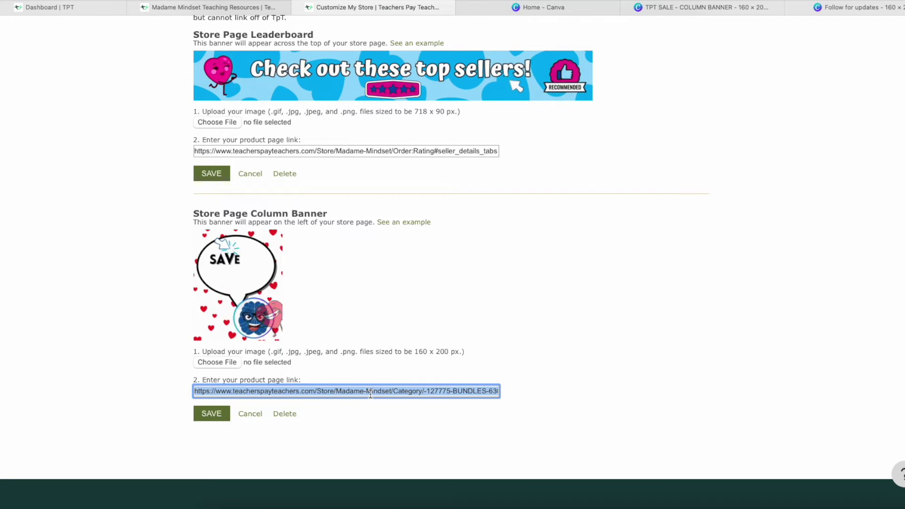
{"action": "key", "text": "ctrl+v"}
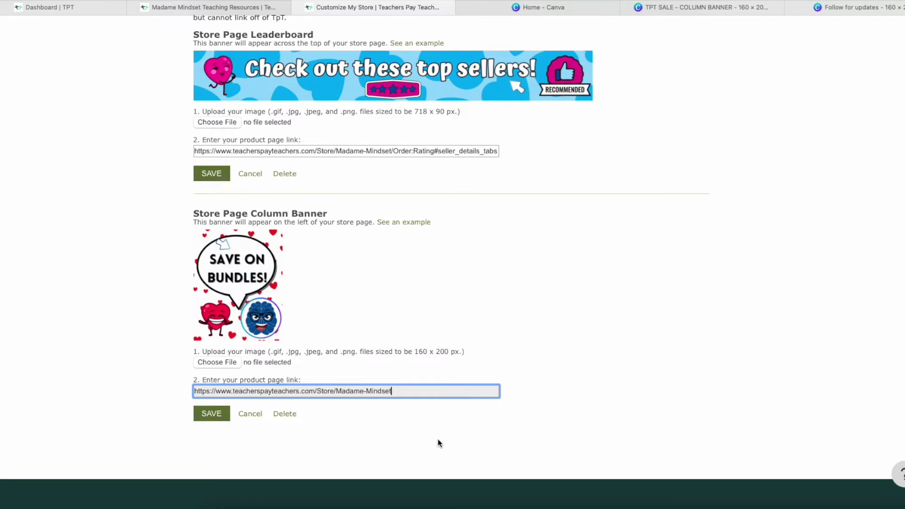
{"action": "left_click", "coordinate": [329, 205]}
{"action": "left_click", "coordinate": [106, 7]}
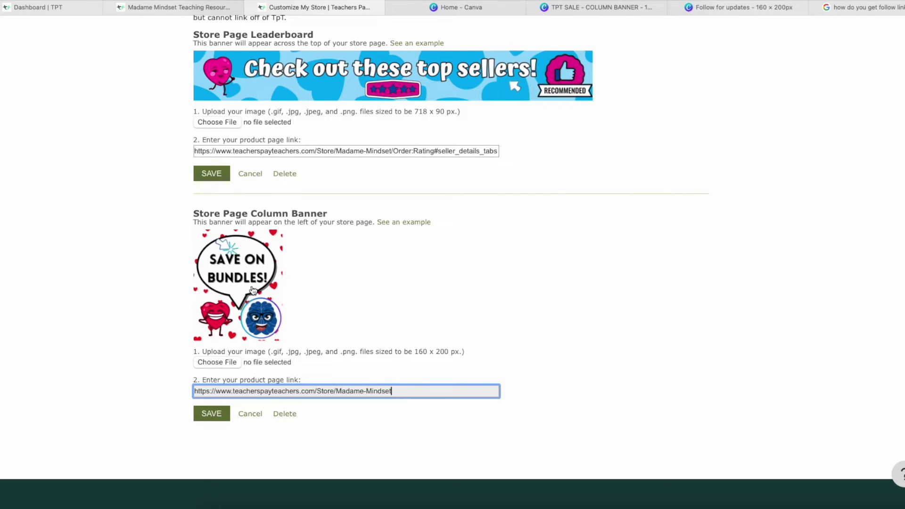
Upload Follow for updates.gif as the Store Page Column Banner image, save it and check the banner preview
{"action": "left_click", "coordinate": [217, 362]}
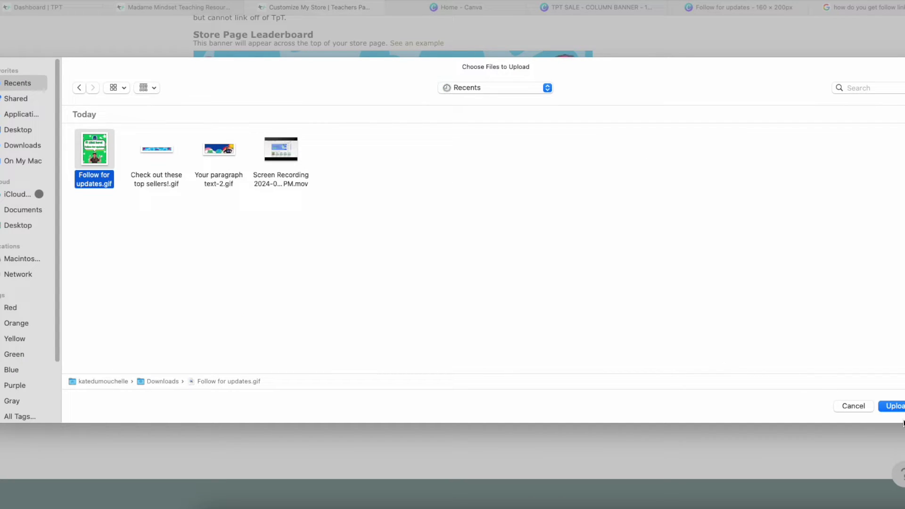
{"action": "key", "text": "Return"}
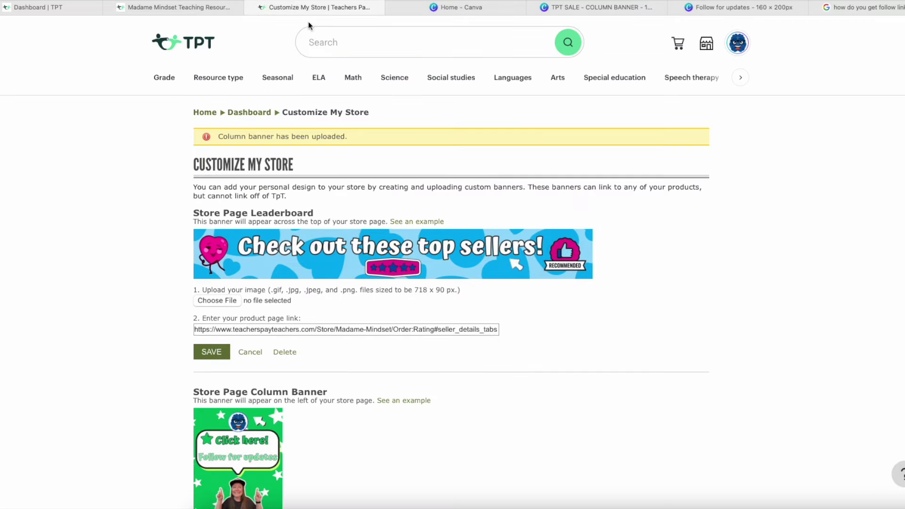
{"action": "scroll", "coordinate": [426, 292], "scroll_direction": "down", "scroll_amount": 4}
{"action": "scroll", "coordinate": [318, 374], "scroll_direction": "up", "scroll_amount": 2}
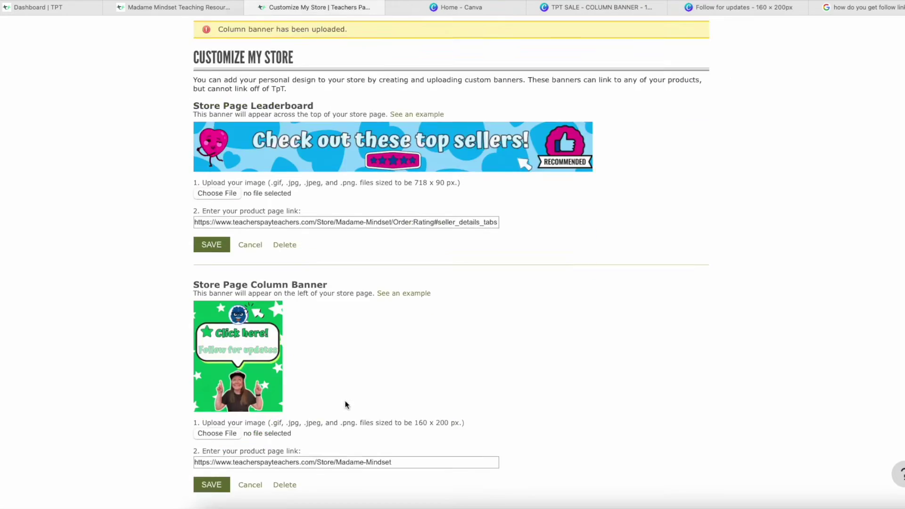
{"action": "scroll", "coordinate": [224, 209], "scroll_direction": "down", "scroll_amount": 5}
{"action": "scroll", "coordinate": [378, 242], "scroll_direction": "up", "scroll_amount": 10}
Check the new Follow for updates column banner and the other animated banners on the live store page
{"action": "left_click", "coordinate": [216, 7]}
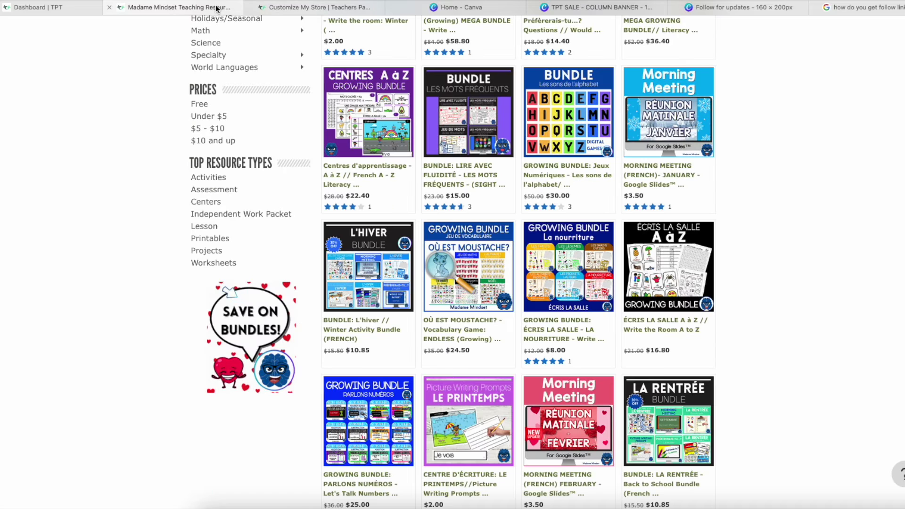
{"action": "scroll", "coordinate": [272, 124], "scroll_direction": "up", "scroll_amount": 10}
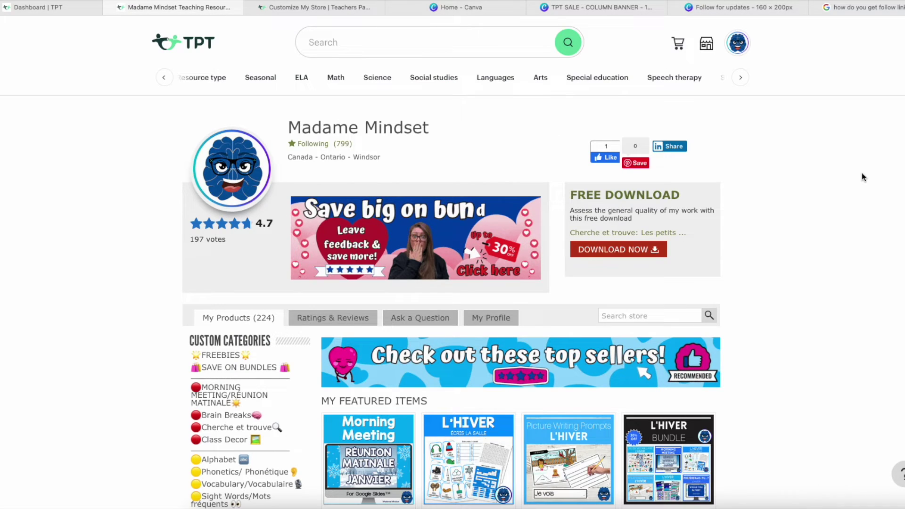
{"action": "scroll", "coordinate": [529, 314], "scroll_direction": "down", "scroll_amount": 12}
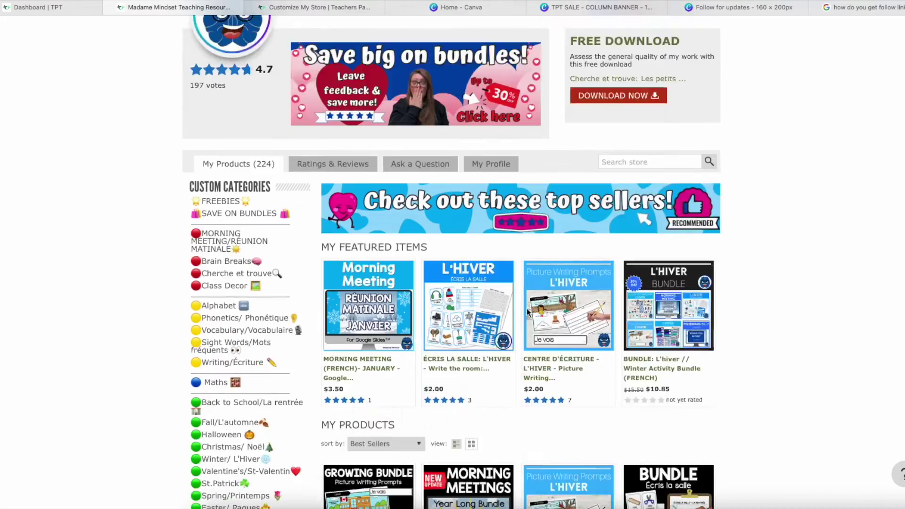
{"action": "scroll", "coordinate": [527, 313], "scroll_direction": "down", "scroll_amount": 5}
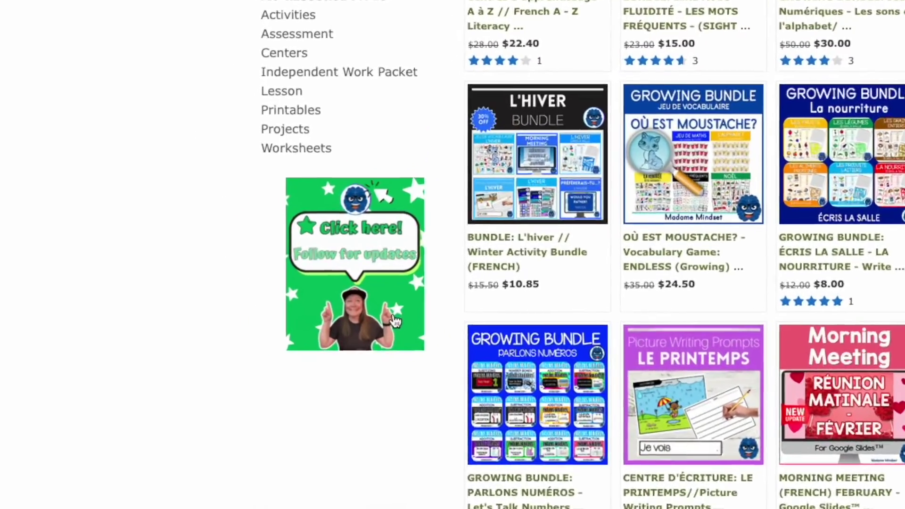
{"action": "scroll", "coordinate": [769, 141], "scroll_direction": "up", "scroll_amount": 15}
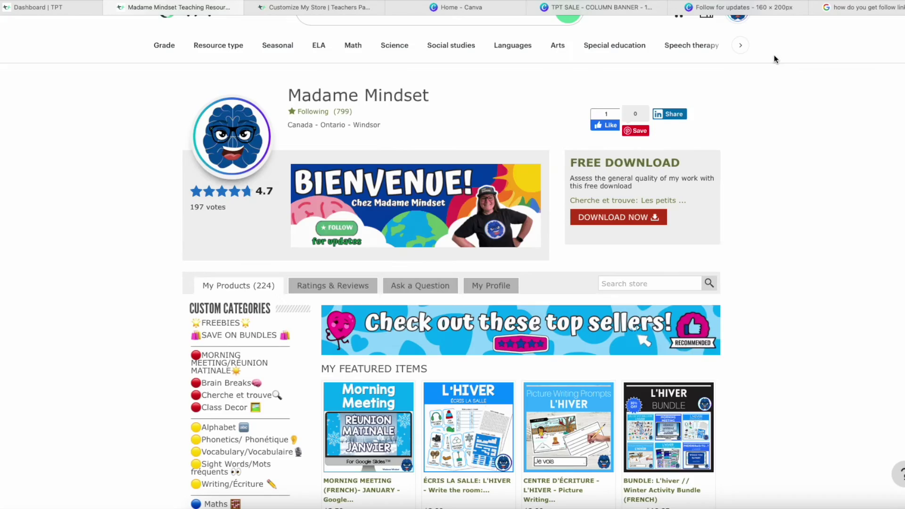
{"action": "scroll", "coordinate": [768, 266], "scroll_direction": "down", "scroll_amount": 4}
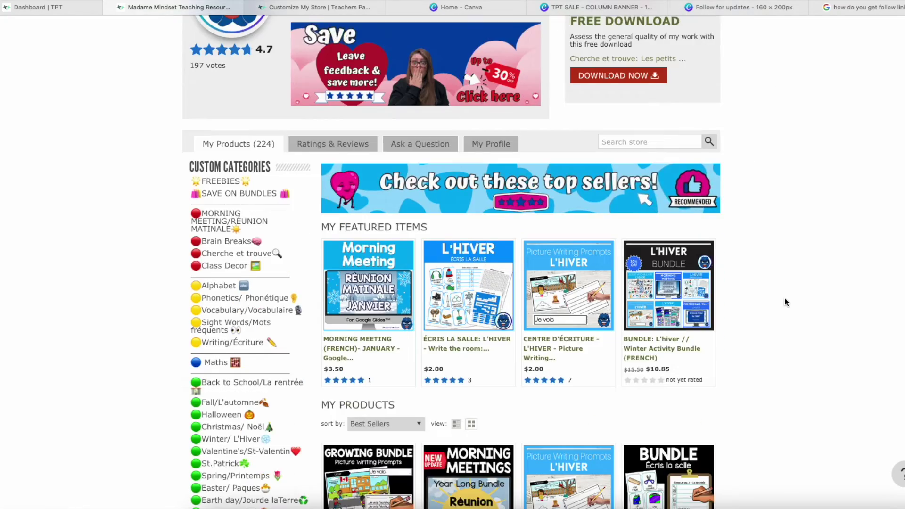
{"action": "scroll", "coordinate": [784, 298], "scroll_direction": "down", "scroll_amount": 13}
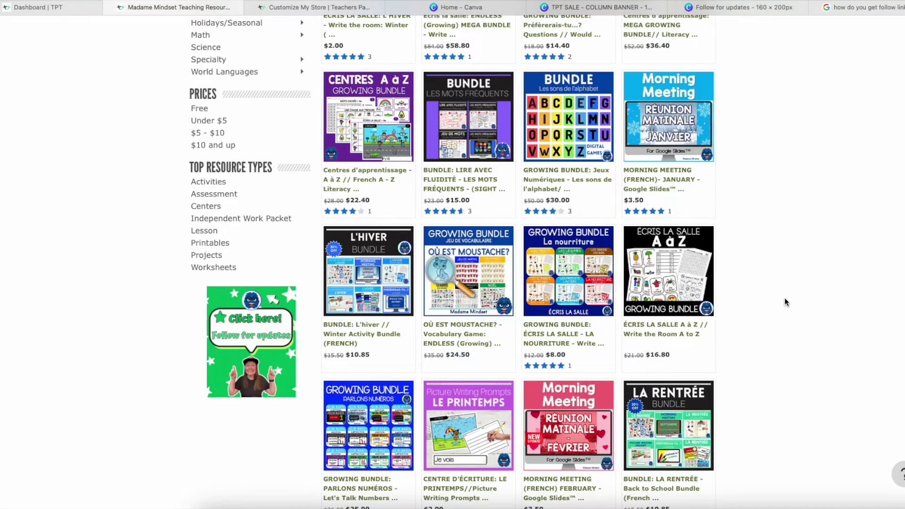
{"action": "scroll", "coordinate": [785, 298], "scroll_direction": "up", "scroll_amount": 14}
{"action": "scroll", "coordinate": [784, 298], "scroll_direction": "up", "scroll_amount": 2}
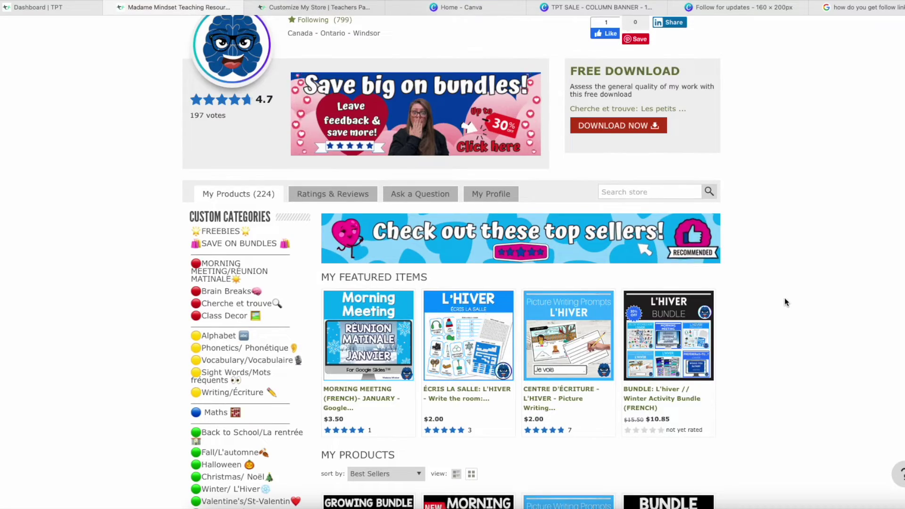
{"action": "scroll", "coordinate": [785, 302], "scroll_direction": "up", "scroll_amount": 3}
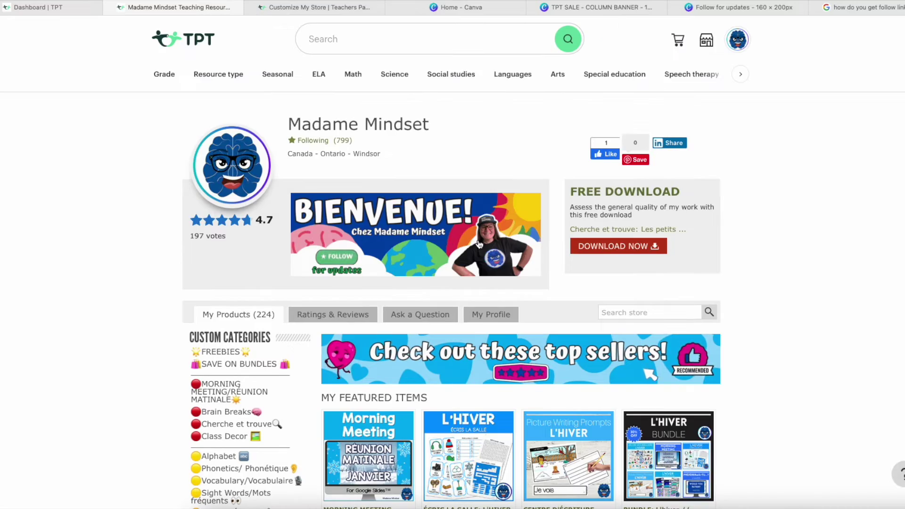
Test the link of the store's header banner and view the Save on Bundles category it leads to
{"action": "left_click", "coordinate": [478, 244]}
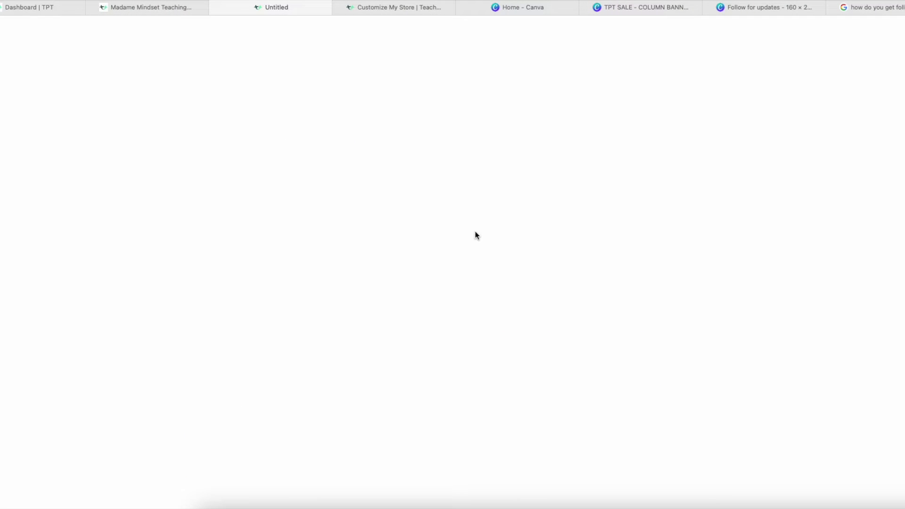
{"action": "scroll", "coordinate": [571, 251], "scroll_direction": "down", "scroll_amount": 6}
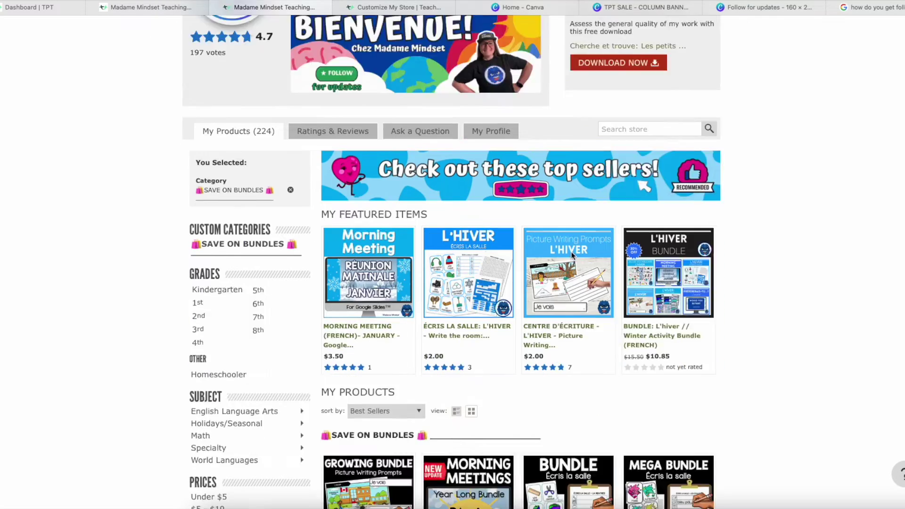
{"action": "scroll", "coordinate": [628, 255], "scroll_direction": "down", "scroll_amount": 3}
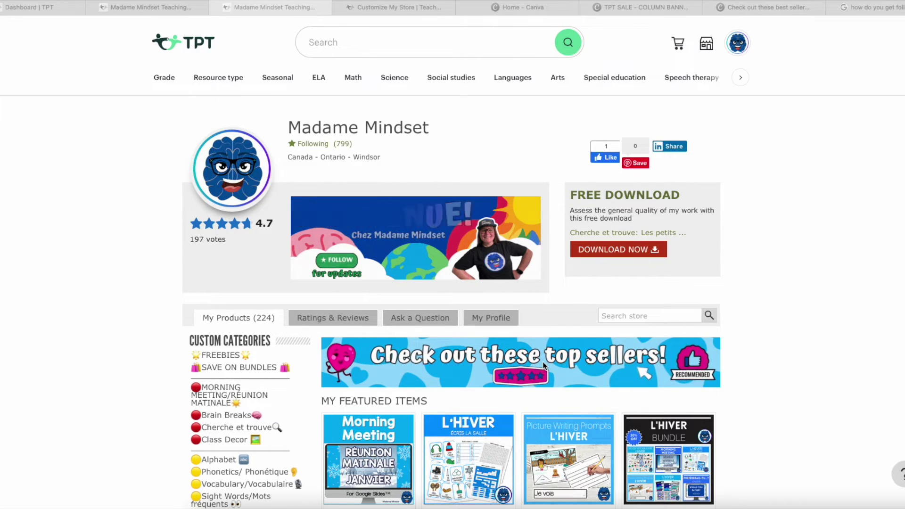
Examine the rating-sorted products that the Check out these top sellers leaderboard banner links to
{"action": "scroll", "coordinate": [599, 358], "scroll_direction": "down", "scroll_amount": 2}
{"action": "scroll", "coordinate": [601, 355], "scroll_direction": "down", "scroll_amount": 2}
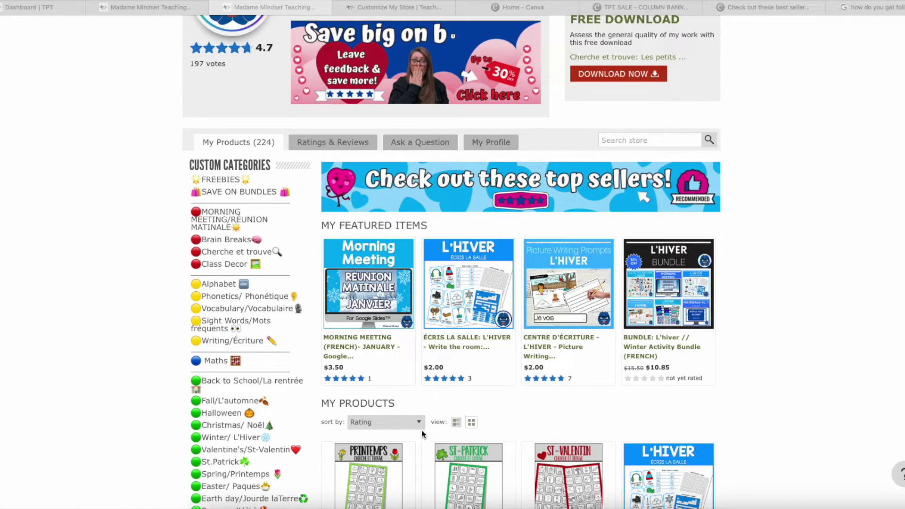
{"action": "scroll", "coordinate": [524, 333], "scroll_direction": "down", "scroll_amount": 4}
{"action": "scroll", "coordinate": [488, 270], "scroll_direction": "down", "scroll_amount": 15}
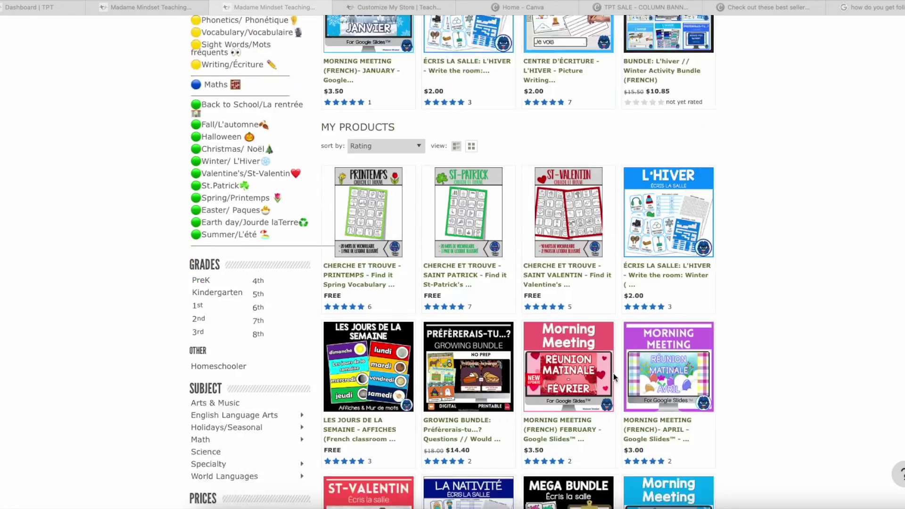
{"action": "scroll", "coordinate": [618, 378], "scroll_direction": "up", "scroll_amount": 14}
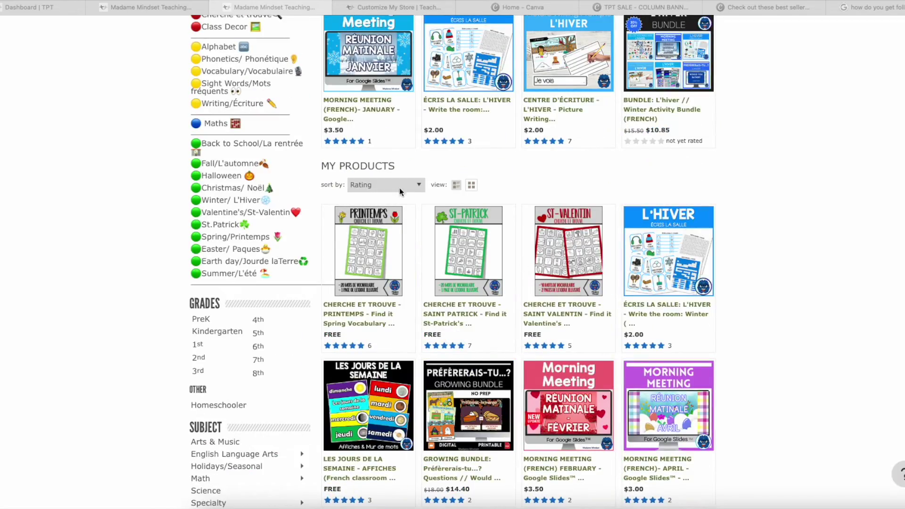
{"action": "scroll", "coordinate": [604, 403], "scroll_direction": "up", "scroll_amount": 9}
{"action": "scroll", "coordinate": [604, 402], "scroll_direction": "down", "scroll_amount": 14}
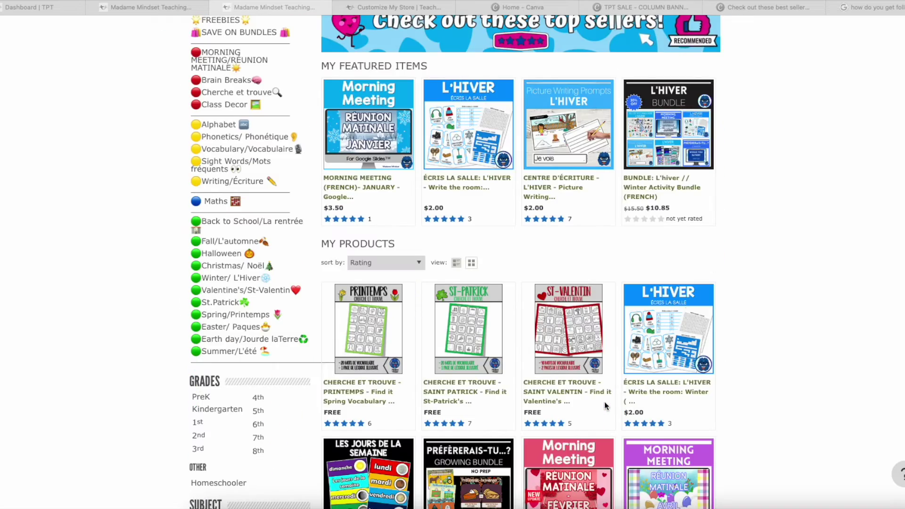
{"action": "scroll", "coordinate": [604, 402], "scroll_direction": "up", "scroll_amount": 10}
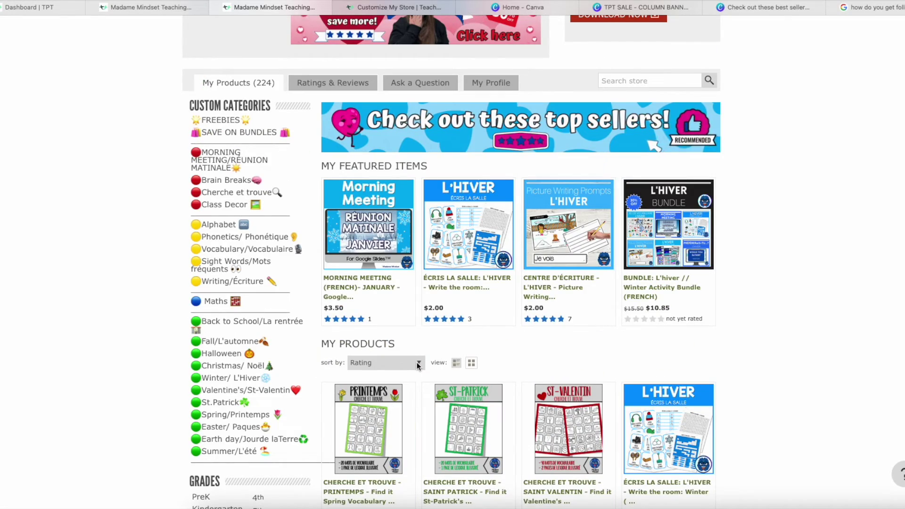
Sort the store's products by Most Recent and look through them
{"action": "left_click", "coordinate": [418, 363]}
{"action": "left_click", "coordinate": [455, 375]}
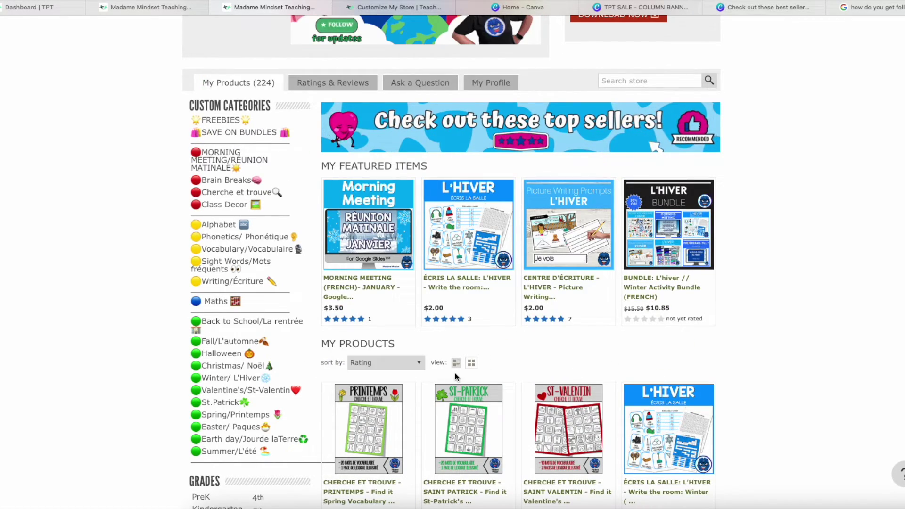
{"action": "left_click", "coordinate": [421, 364]}
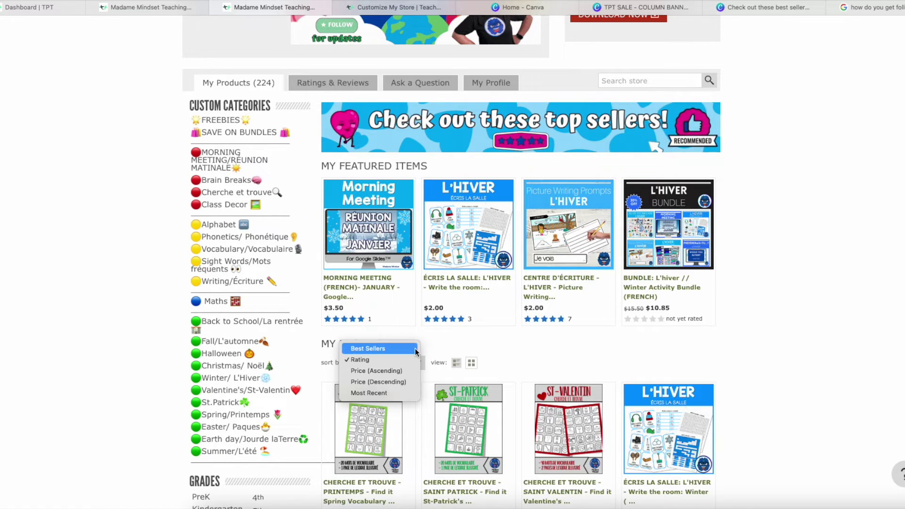
{"action": "left_click", "coordinate": [415, 395]}
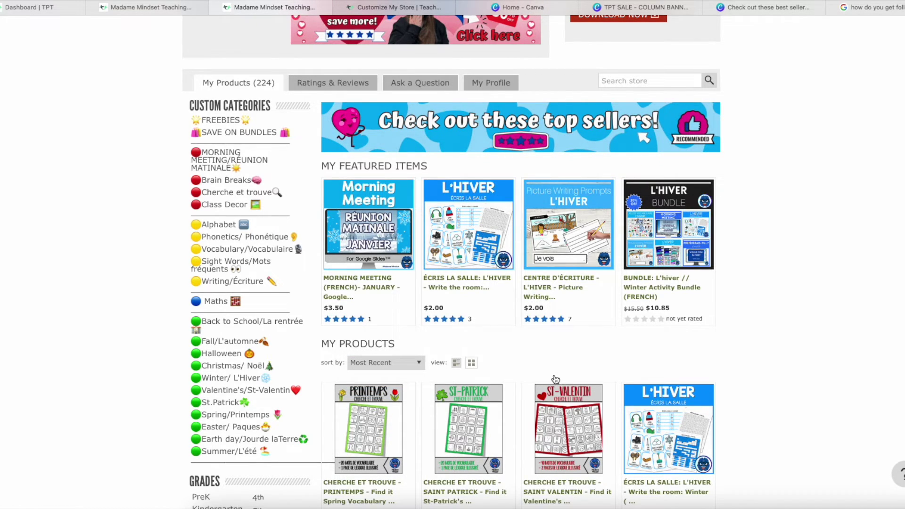
{"action": "scroll", "coordinate": [626, 351], "scroll_direction": "down", "scroll_amount": 5}
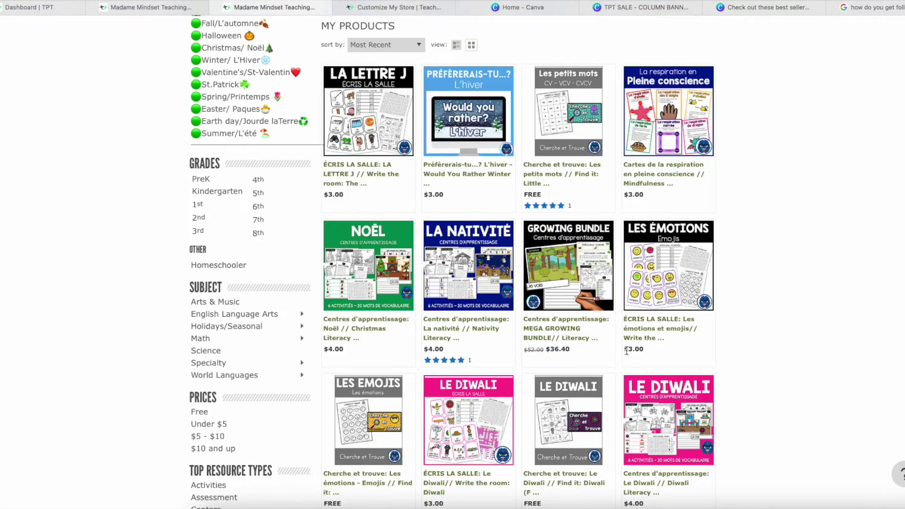
{"action": "scroll", "coordinate": [626, 351], "scroll_direction": "down", "scroll_amount": 9}
{"action": "scroll", "coordinate": [638, 310], "scroll_direction": "up", "scroll_amount": 5}
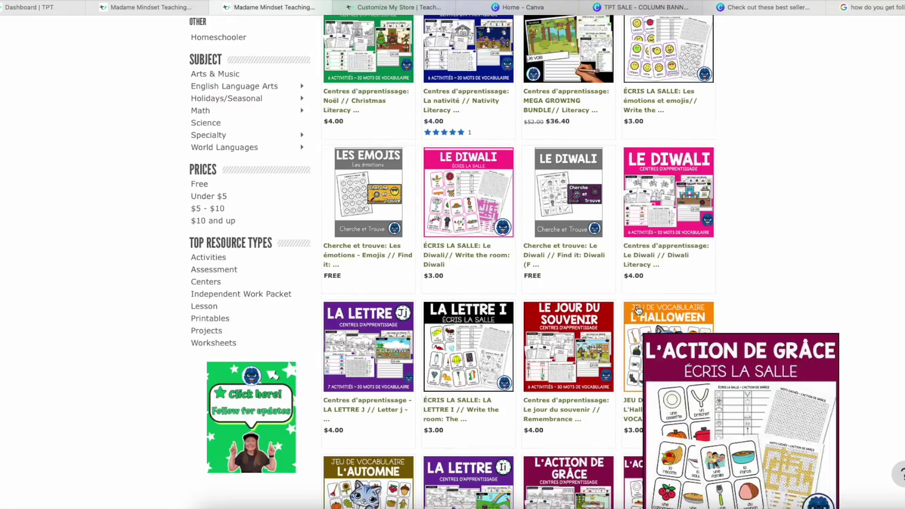
{"action": "scroll", "coordinate": [638, 310], "scroll_direction": "up", "scroll_amount": 6}
{"action": "scroll", "coordinate": [613, 333], "scroll_direction": "down", "scroll_amount": 2}
{"action": "scroll", "coordinate": [613, 333], "scroll_direction": "up", "scroll_amount": 7}
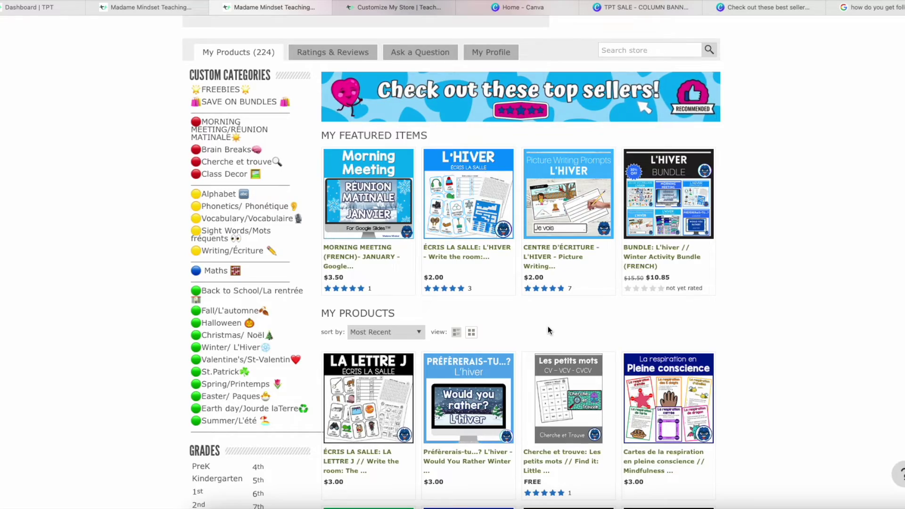
Compare the list and grid views of the store's most recent products
{"action": "scroll", "coordinate": [548, 327], "scroll_direction": "down", "scroll_amount": 16}
{"action": "scroll", "coordinate": [548, 327], "scroll_direction": "up", "scroll_amount": 6}
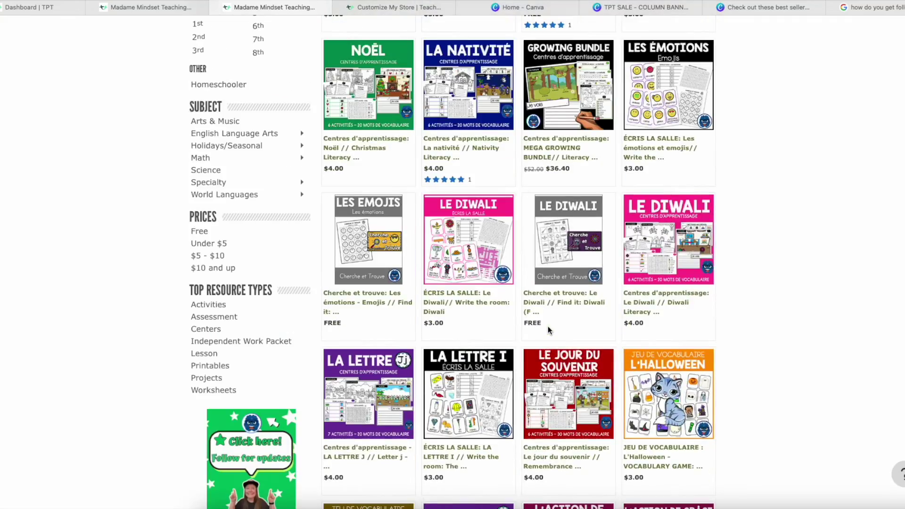
{"action": "scroll", "coordinate": [548, 326], "scroll_direction": "up", "scroll_amount": 7}
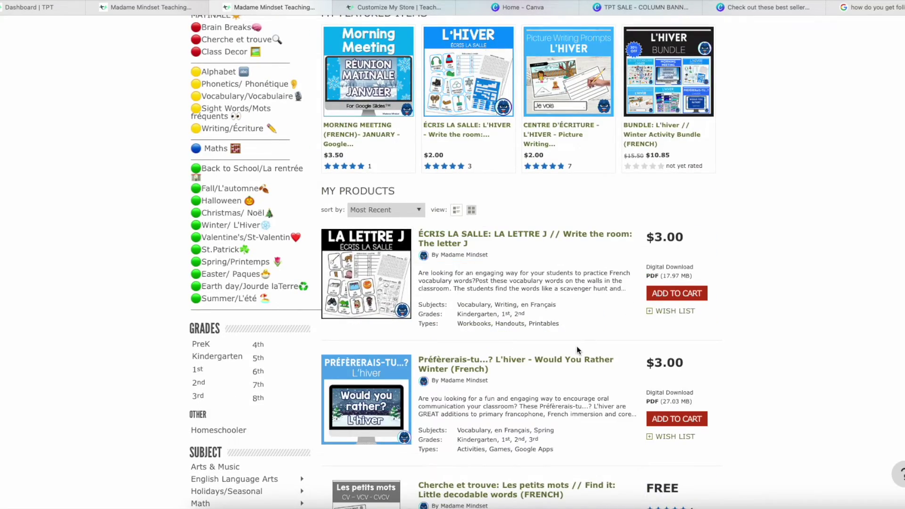
{"action": "scroll", "coordinate": [576, 346], "scroll_direction": "down", "scroll_amount": 7}
{"action": "scroll", "coordinate": [576, 347], "scroll_direction": "up", "scroll_amount": 14}
{"action": "scroll", "coordinate": [576, 346], "scroll_direction": "down", "scroll_amount": 4}
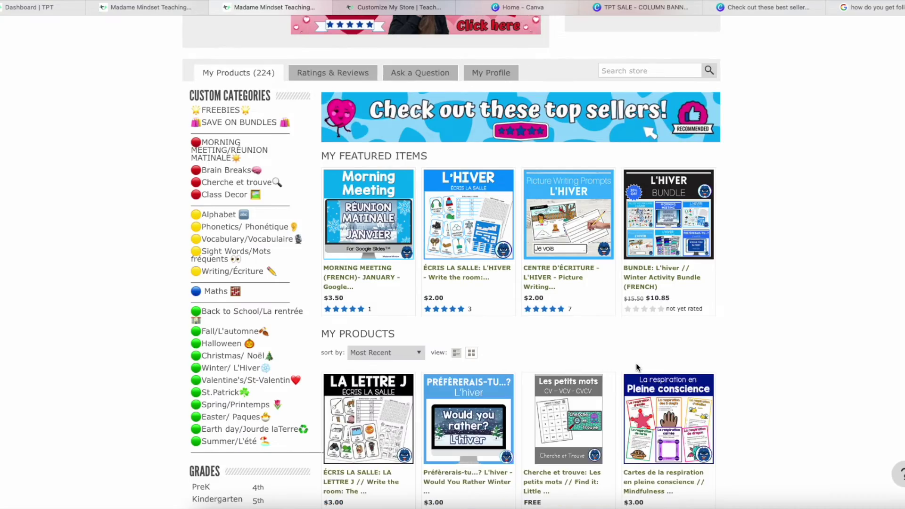
{"action": "scroll", "coordinate": [636, 366], "scroll_direction": "down", "scroll_amount": 15}
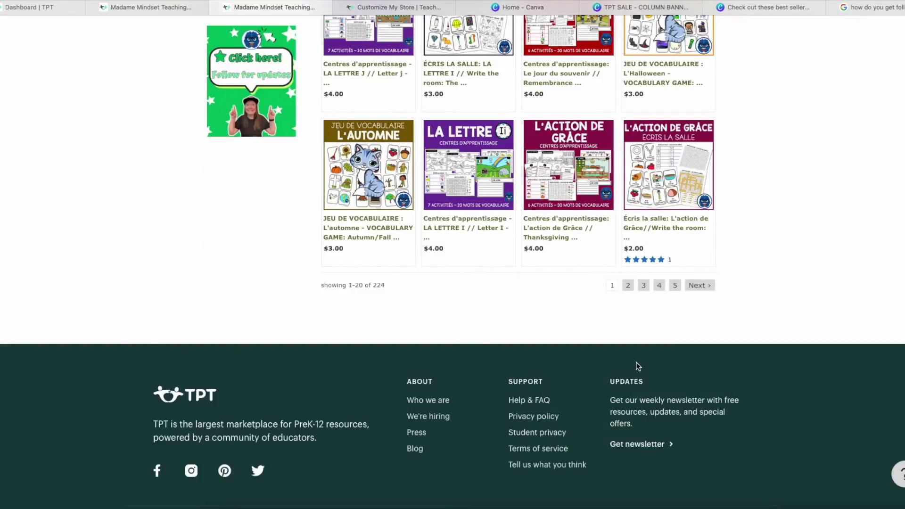
{"action": "scroll", "coordinate": [639, 366], "scroll_direction": "up", "scroll_amount": 18}
Look over the store page with its products sorted by Best Sellers
{"action": "scroll", "coordinate": [599, 270], "scroll_direction": "down", "scroll_amount": 2}
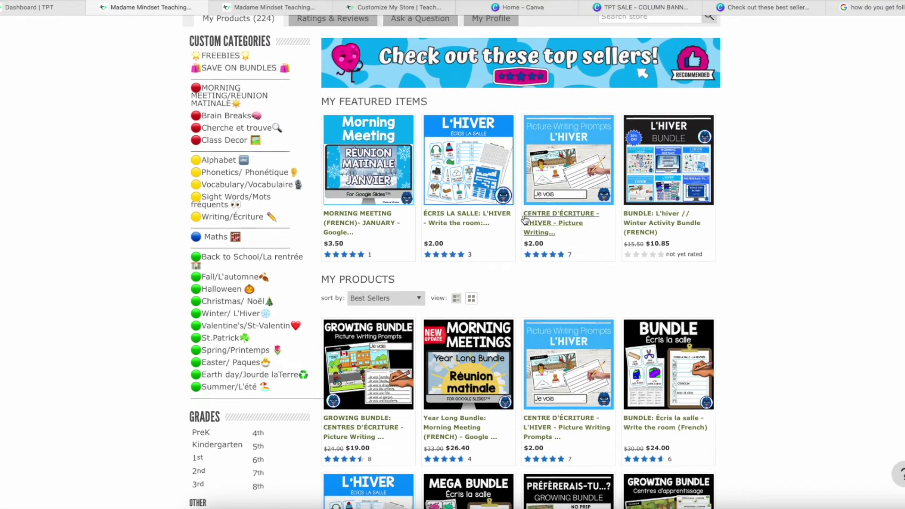
{"action": "scroll", "coordinate": [525, 218], "scroll_direction": "down", "scroll_amount": 7}
{"action": "scroll", "coordinate": [525, 219], "scroll_direction": "up", "scroll_amount": 13}
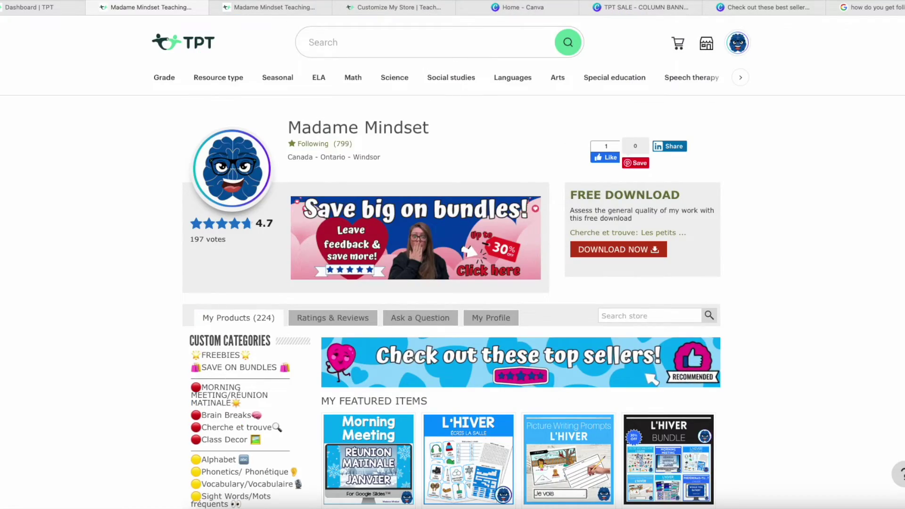
Check the Check out these Best Sellers! leaderboard banner and its link in the store customization settings and on the store page
{"action": "key", "text": "super+l"}
{"action": "key", "text": "Escape"}
{"action": "key", "text": "ctrl+Tab"}
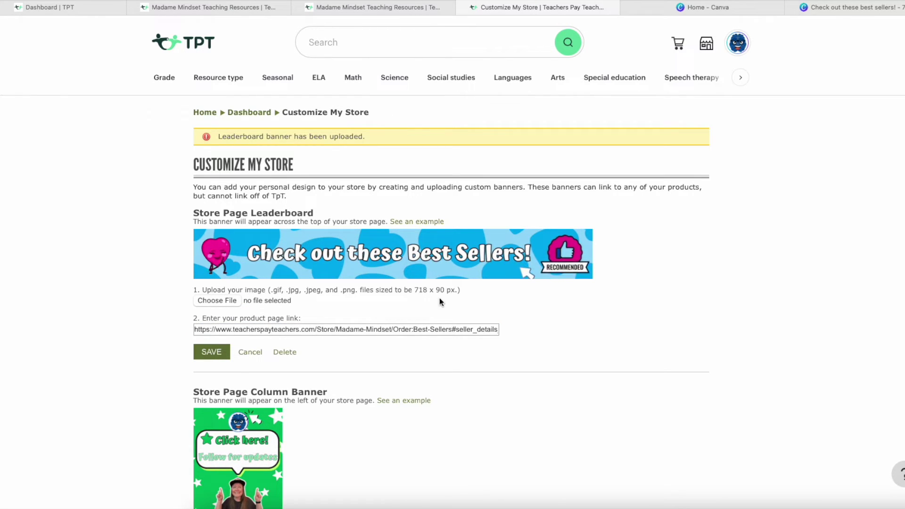
{"action": "scroll", "coordinate": [356, 412], "scroll_direction": "down", "scroll_amount": 2}
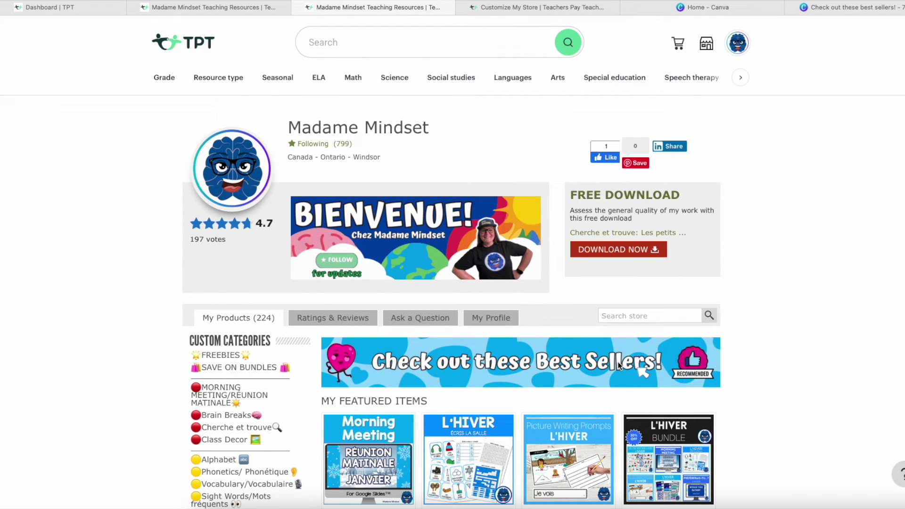
{"action": "scroll", "coordinate": [615, 360], "scroll_direction": "down", "scroll_amount": 3}
{"action": "scroll", "coordinate": [525, 349], "scroll_direction": "up", "scroll_amount": 3}
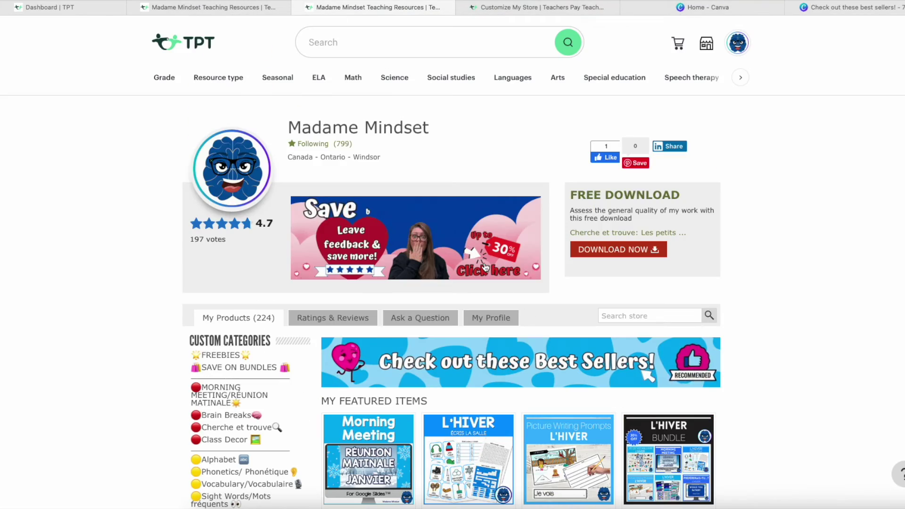
Test the Save big on bundles header banner's link, look over the linked bundles and close that page
{"action": "left_click", "coordinate": [483, 258]}
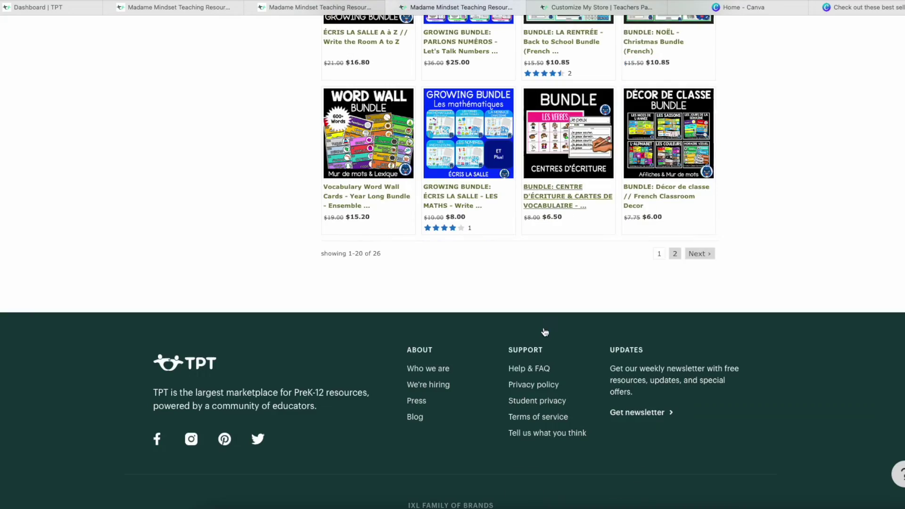
{"action": "scroll", "coordinate": [533, 298], "scroll_direction": "up", "scroll_amount": 15}
{"action": "left_click", "coordinate": [392, 8]}
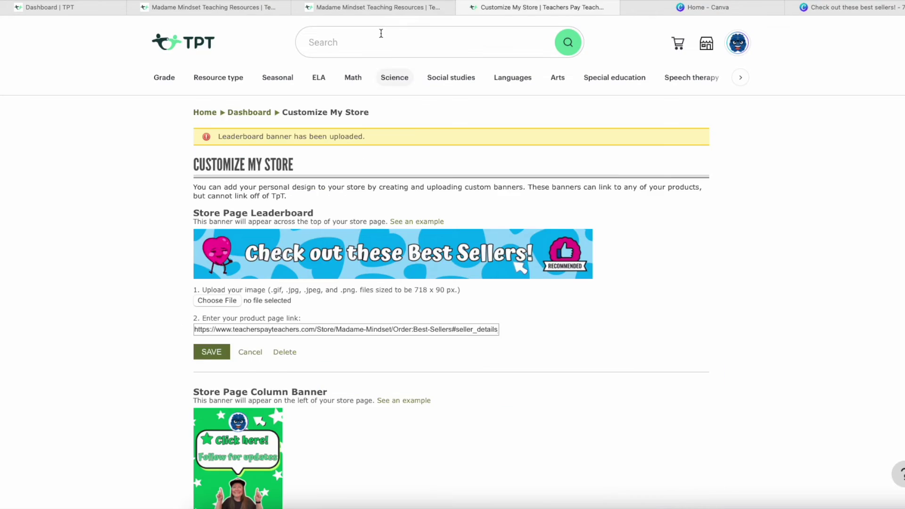
Return to the store page and view the Follow for updates column banner
{"action": "left_click", "coordinate": [358, 7]}
{"action": "scroll", "coordinate": [396, 347], "scroll_direction": "down", "scroll_amount": 10}
{"action": "scroll", "coordinate": [318, 468], "scroll_direction": "down", "scroll_amount": 2}
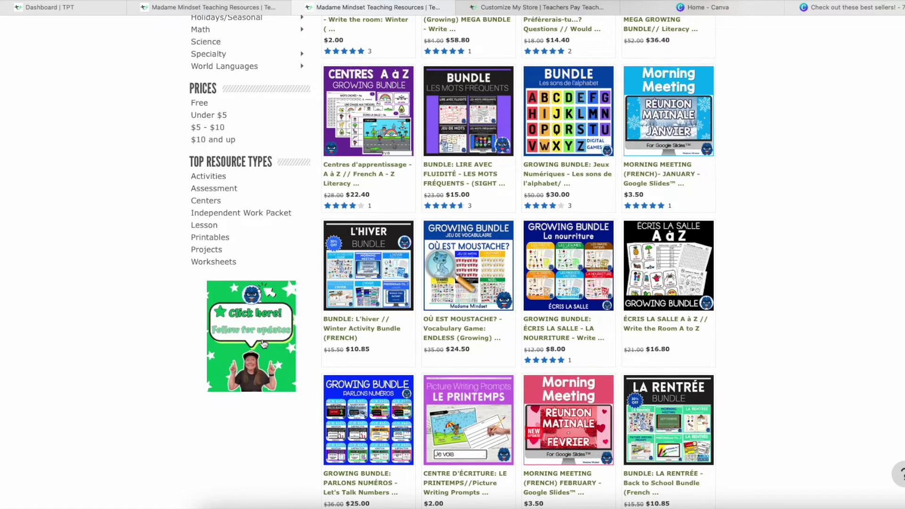
Test the Follow for updates column banner's link and compare the store header with the column banner below the resource types
{"action": "left_click", "coordinate": [262, 343]}
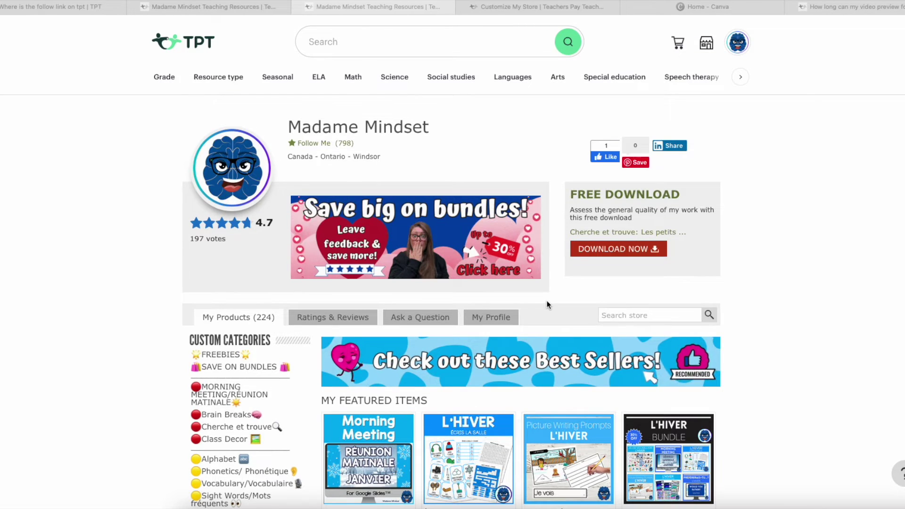
{"action": "scroll", "coordinate": [462, 271], "scroll_direction": "down", "scroll_amount": 1}
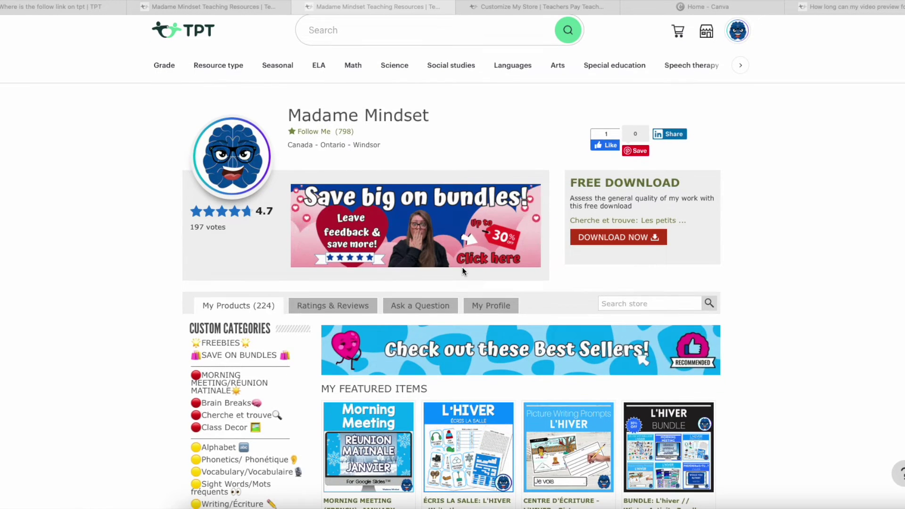
{"action": "scroll", "coordinate": [462, 272], "scroll_direction": "up", "scroll_amount": 1}
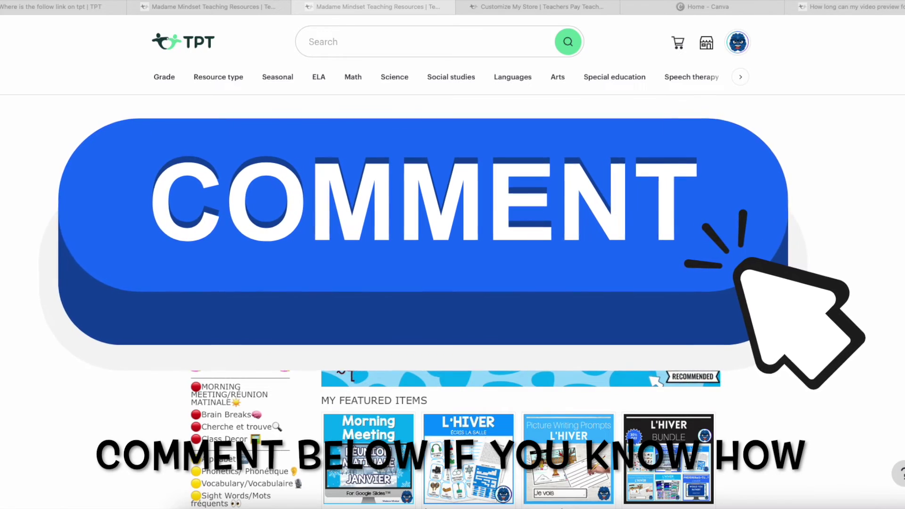
{"action": "scroll", "coordinate": [462, 271], "scroll_direction": "down", "scroll_amount": 15}
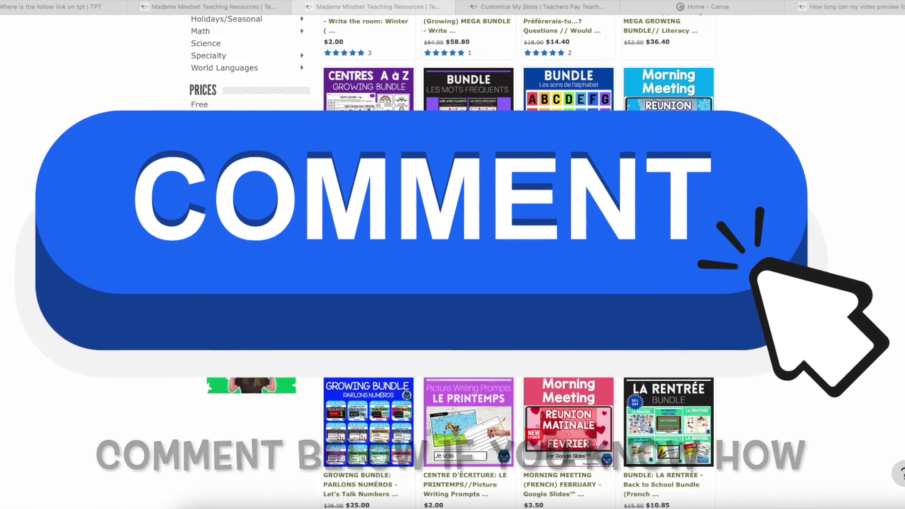
{"action": "scroll", "coordinate": [257, 295], "scroll_direction": "down", "scroll_amount": 2}
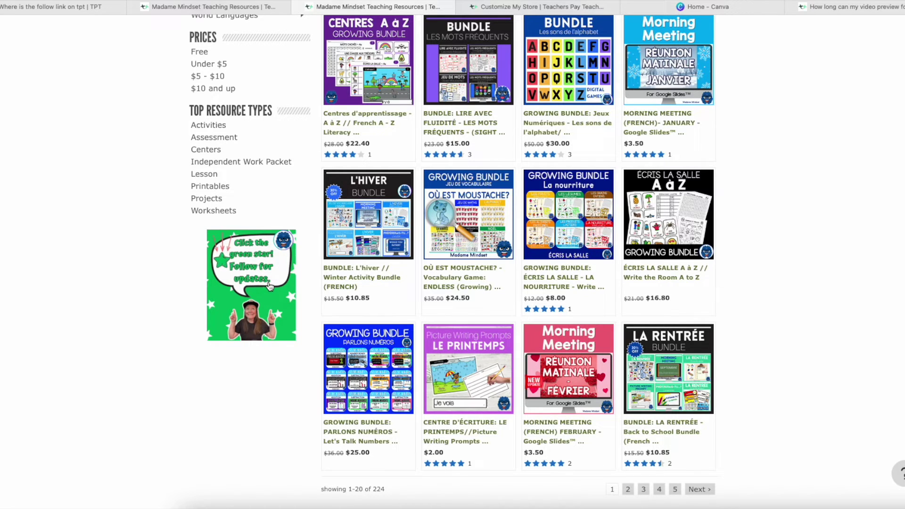
{"action": "scroll", "coordinate": [321, 222], "scroll_direction": "up", "scroll_amount": 15}
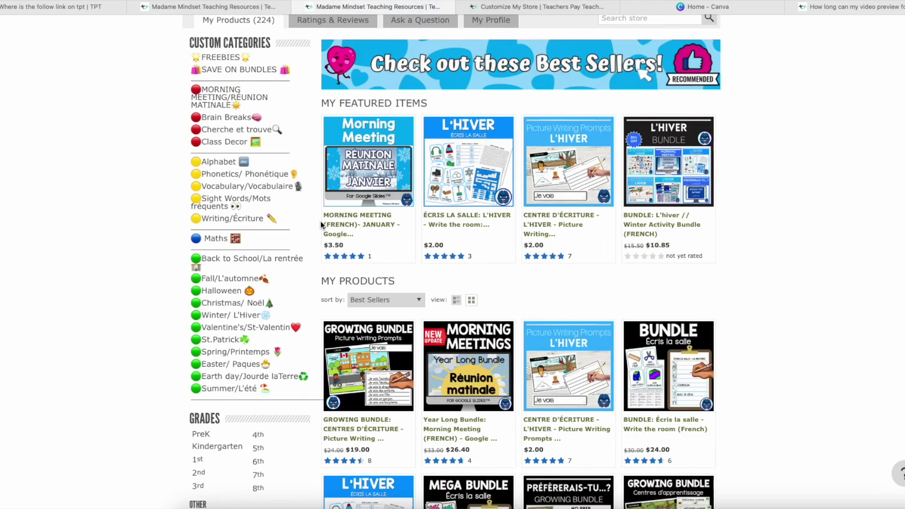
Sort the store's products by Most Recent
{"action": "scroll", "coordinate": [431, 213], "scroll_direction": "down", "scroll_amount": 1}
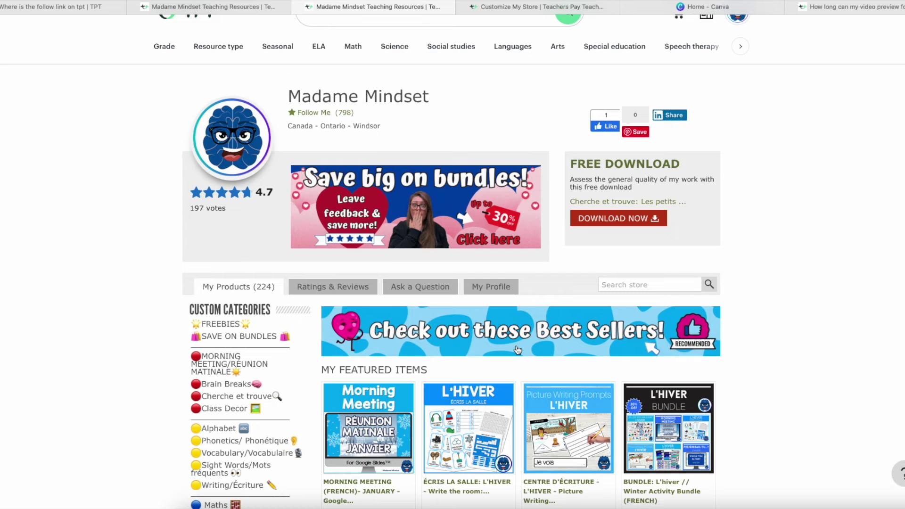
{"action": "scroll", "coordinate": [517, 350], "scroll_direction": "down", "scroll_amount": 6}
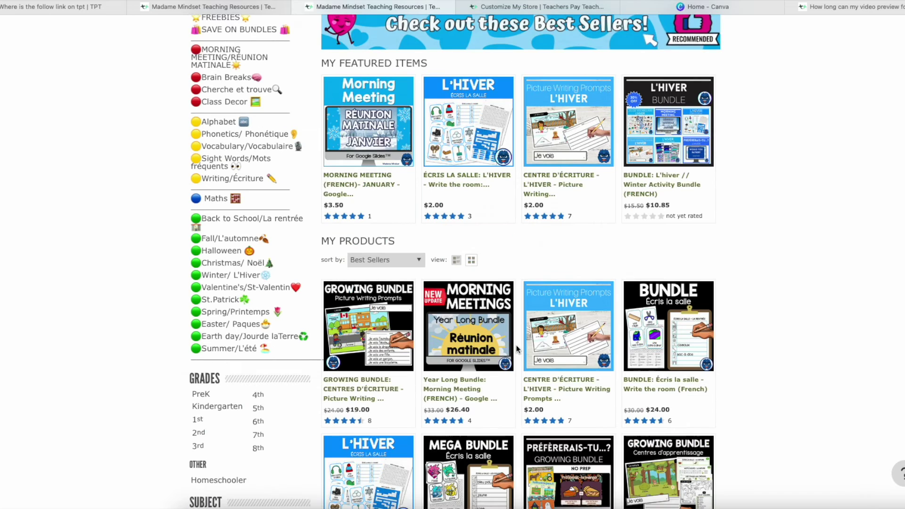
{"action": "left_click", "coordinate": [414, 259]}
{"action": "left_click", "coordinate": [415, 290]}
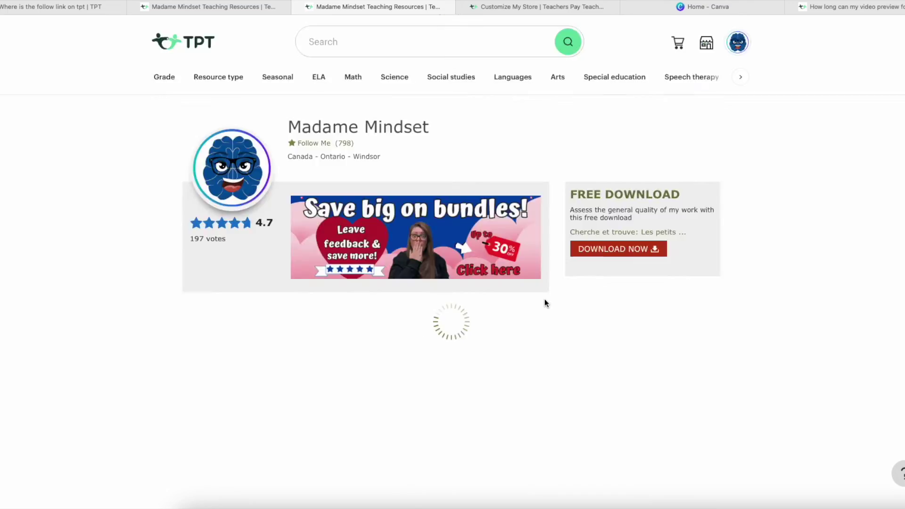
Look over the re-sorted product list and the column, leaderboard and header banners on the store page
{"action": "scroll", "coordinate": [545, 299], "scroll_direction": "down", "scroll_amount": 5}
{"action": "scroll", "coordinate": [546, 304], "scroll_direction": "down", "scroll_amount": 3}
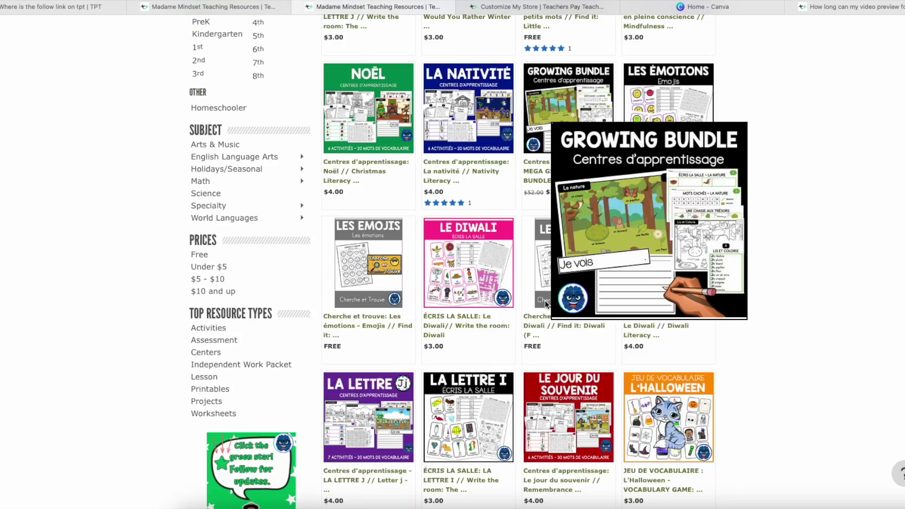
{"action": "scroll", "coordinate": [546, 302], "scroll_direction": "up", "scroll_amount": 7}
{"action": "scroll", "coordinate": [546, 300], "scroll_direction": "up", "scroll_amount": 2}
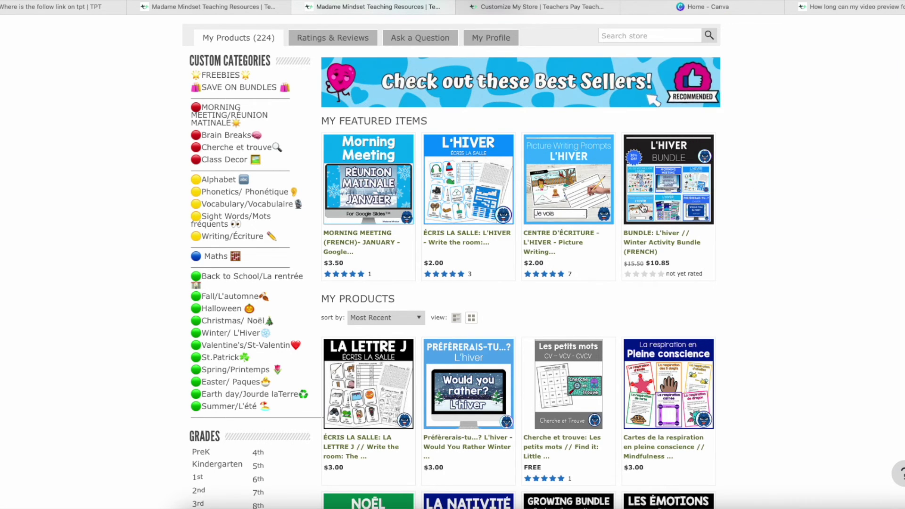
{"action": "mouse_move", "coordinate": [594, 151]}
{"action": "scroll", "coordinate": [744, 273], "scroll_direction": "up", "scroll_amount": 6}
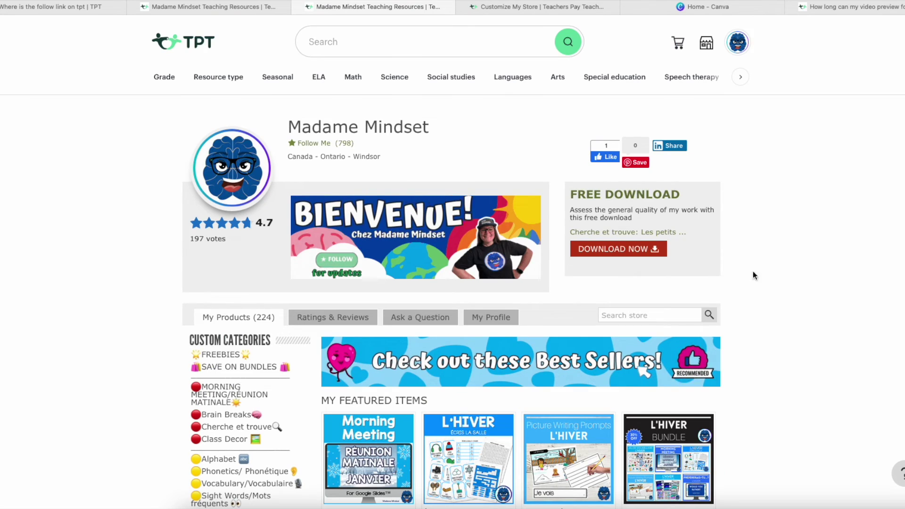